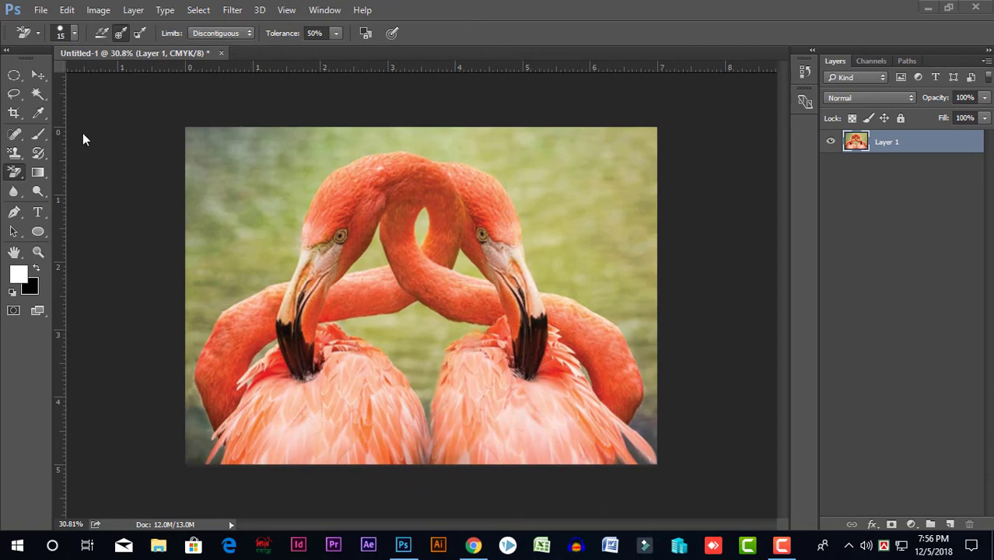
Step: Choose the Quick Selection Tool from the Magic Wand tool group
click(42, 98)
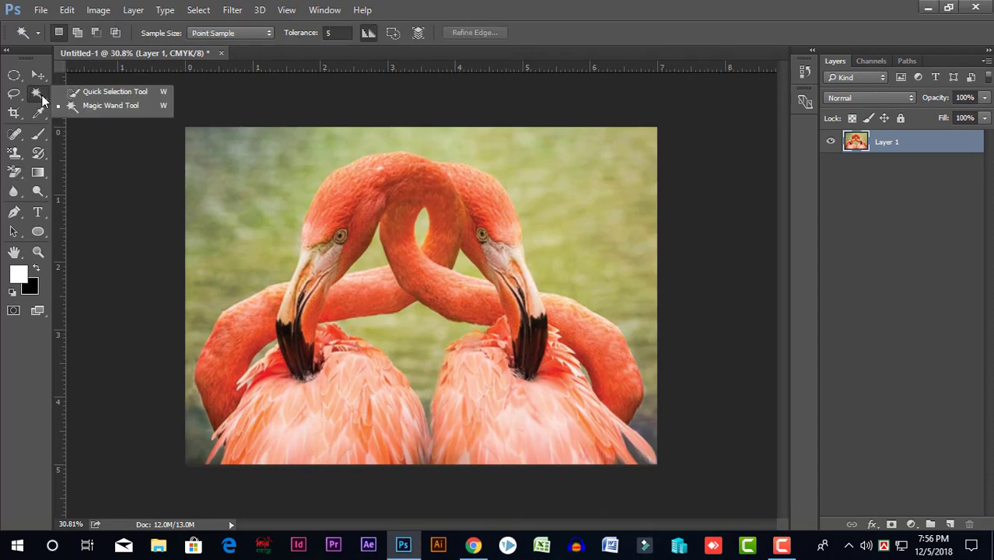
click(117, 92)
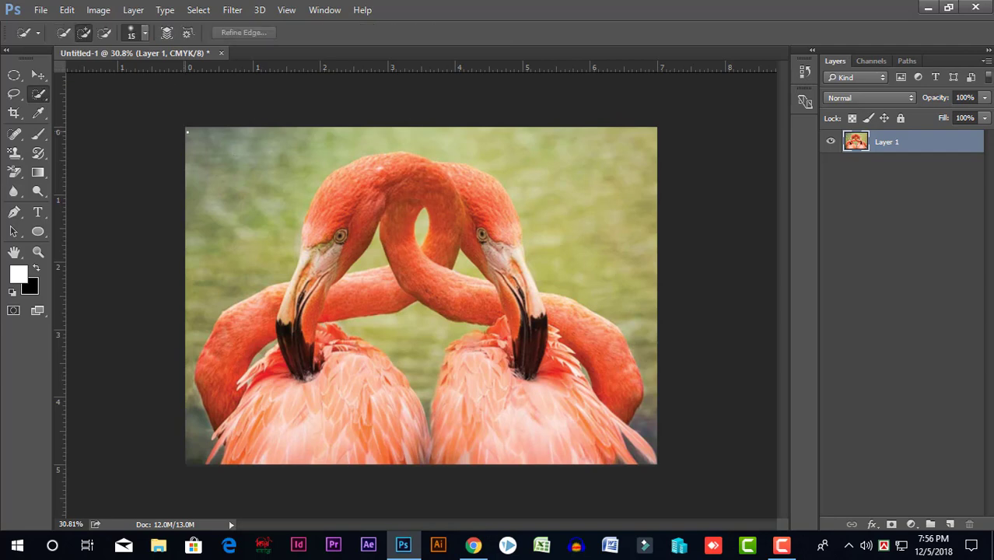
Step: Quick-select the green background around the flamingos, adding the neck-loop gap and the wedge beside the right neck
click(269, 227)
mouse_move(499, 144)
mouse_down()
mouse_move(571, 180)
mouse_move(594, 241)
mouse_up()
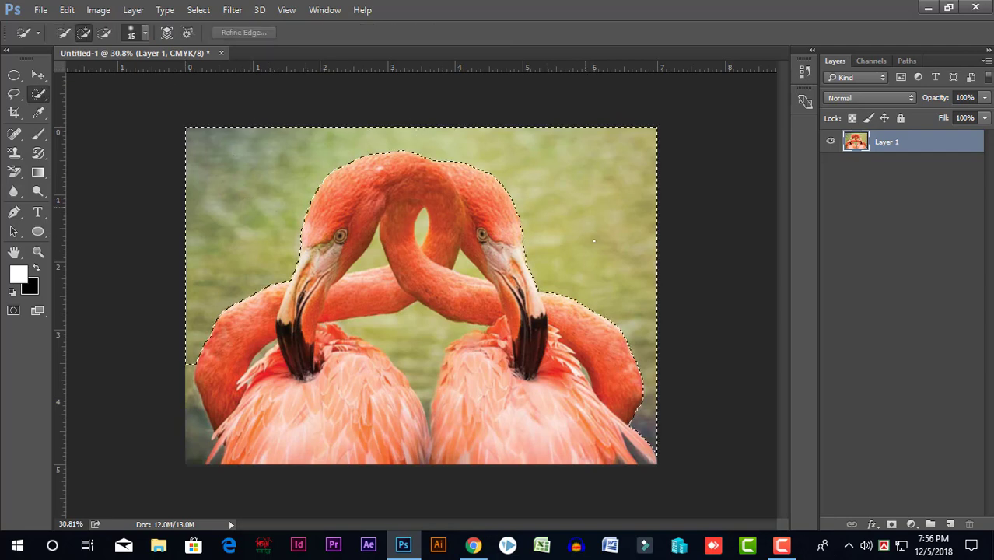
drag(634, 317, 634, 316)
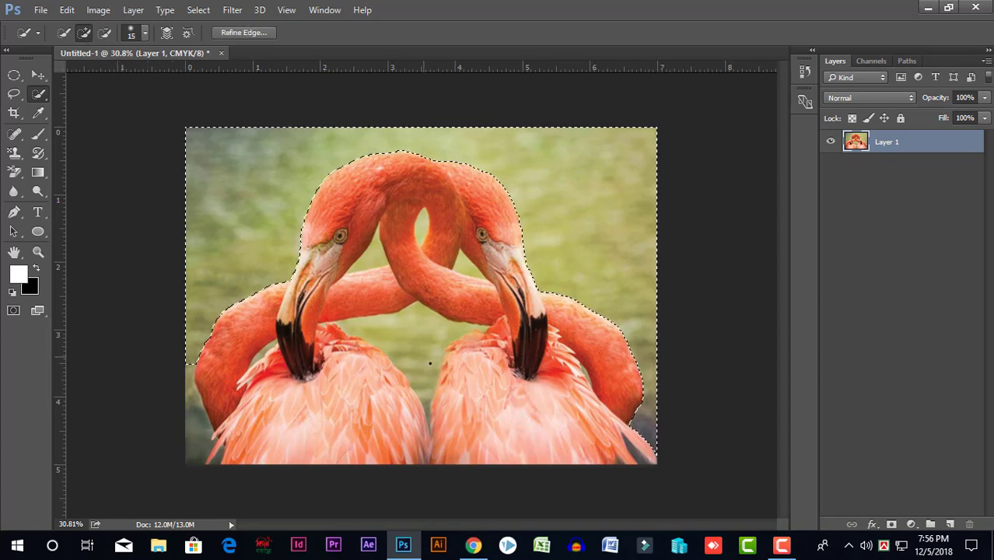
drag(423, 371, 426, 402)
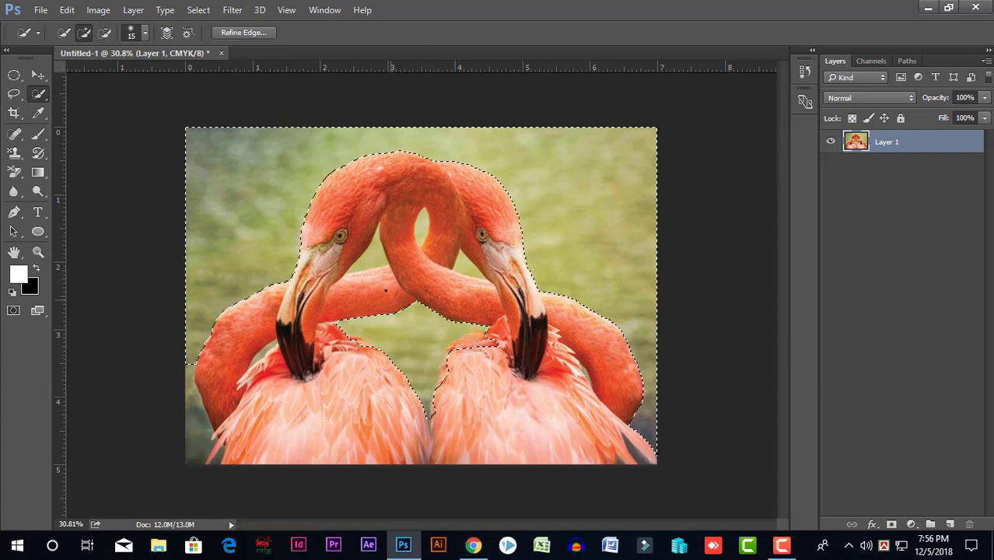
click(421, 226)
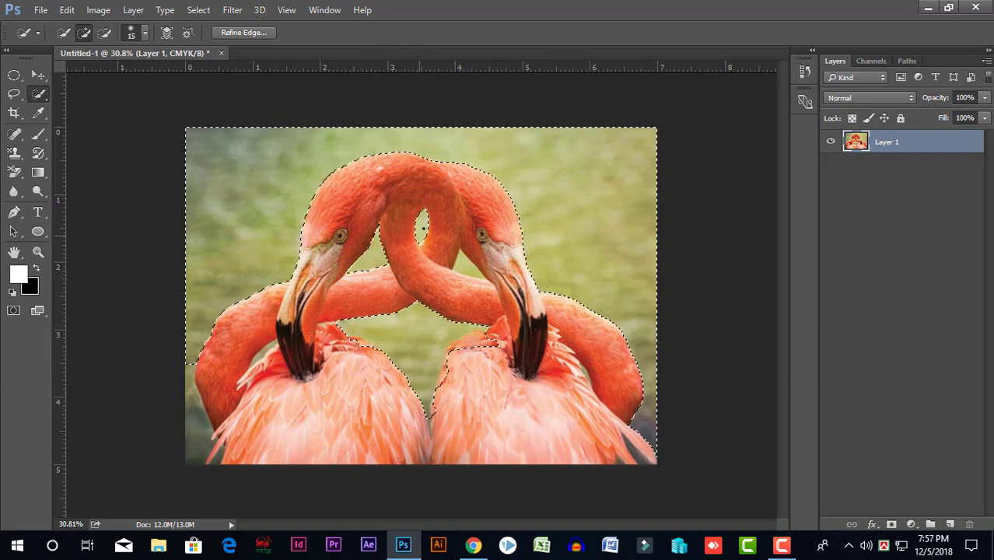
click(466, 261)
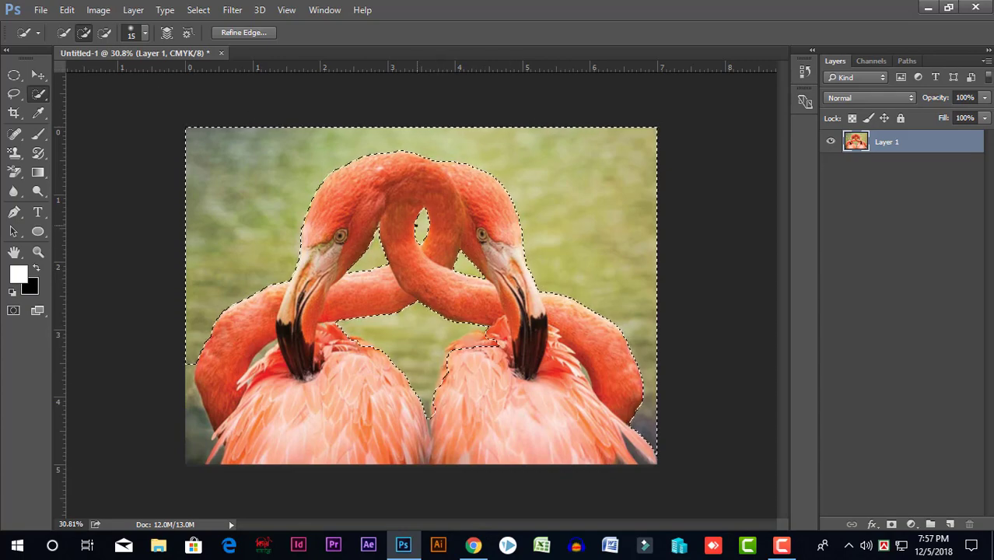
scroll(428, 265, up, 1)
scroll(423, 226, down, 1)
scroll(423, 226, up, 1)
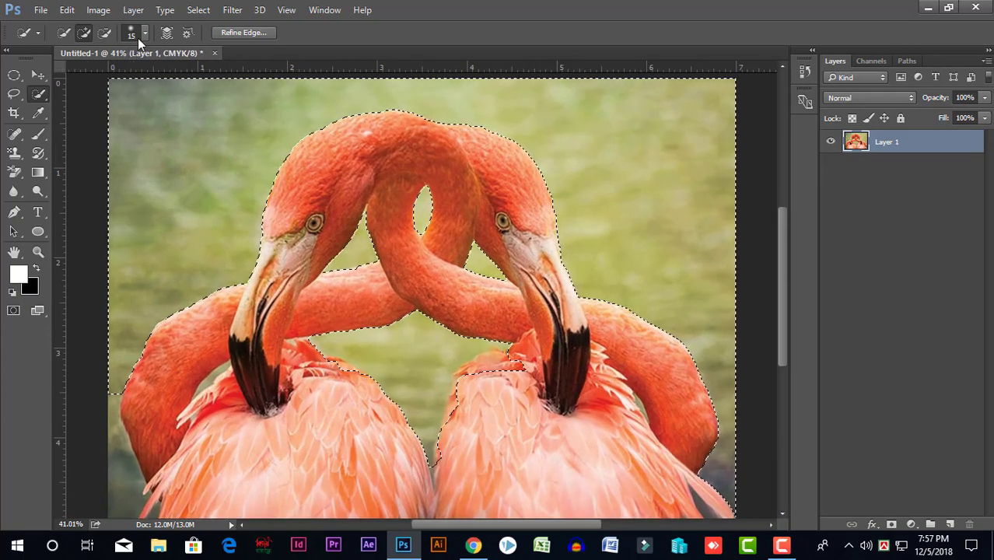
Step: Keep the Quick Selection Tool and add the lower-left background strip beside the neck
right_click(37, 96)
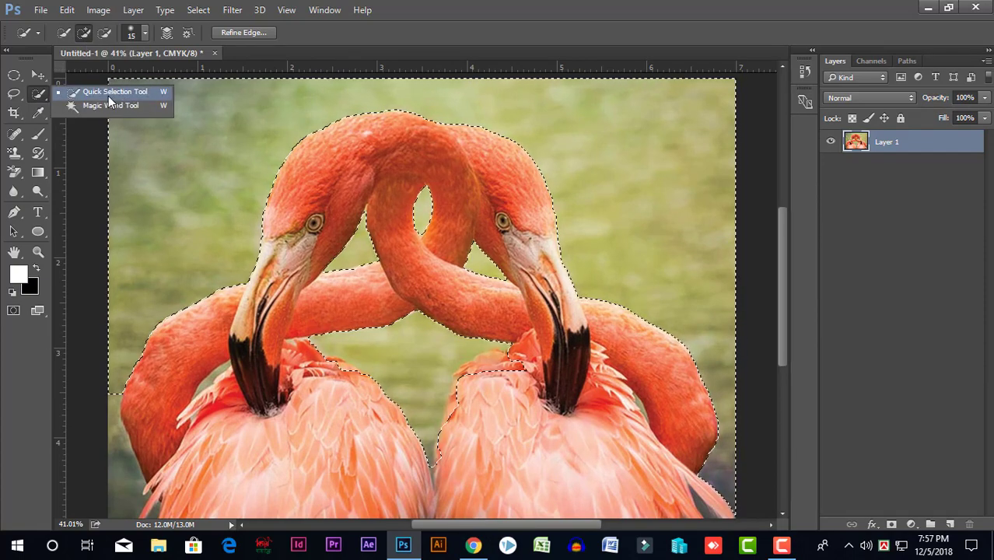
click(57, 94)
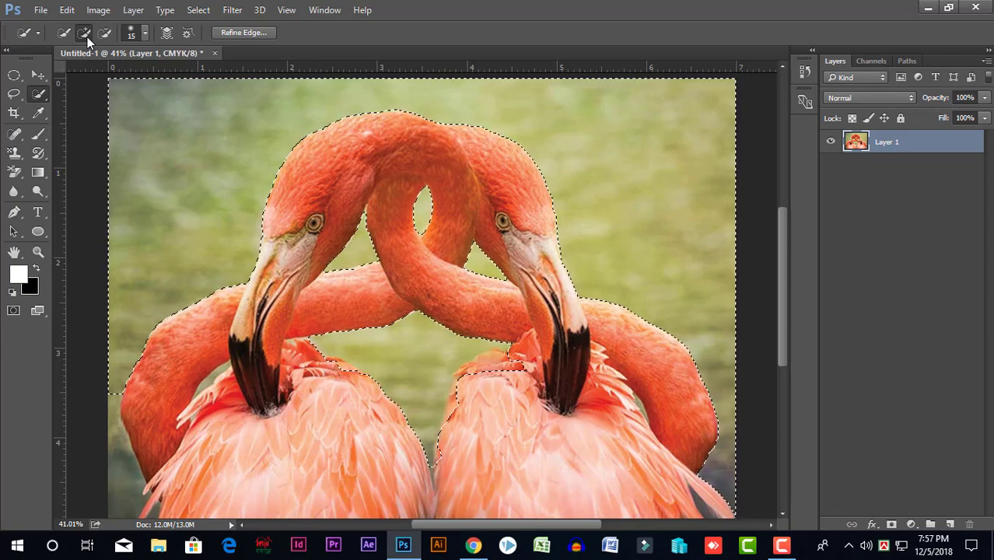
scroll(458, 379, down, 4)
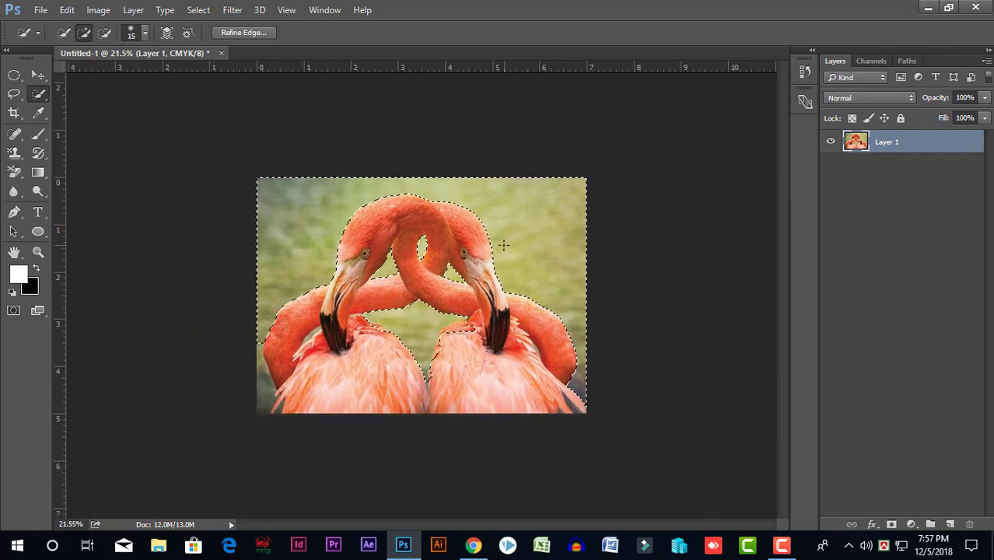
scroll(457, 380, up, 1)
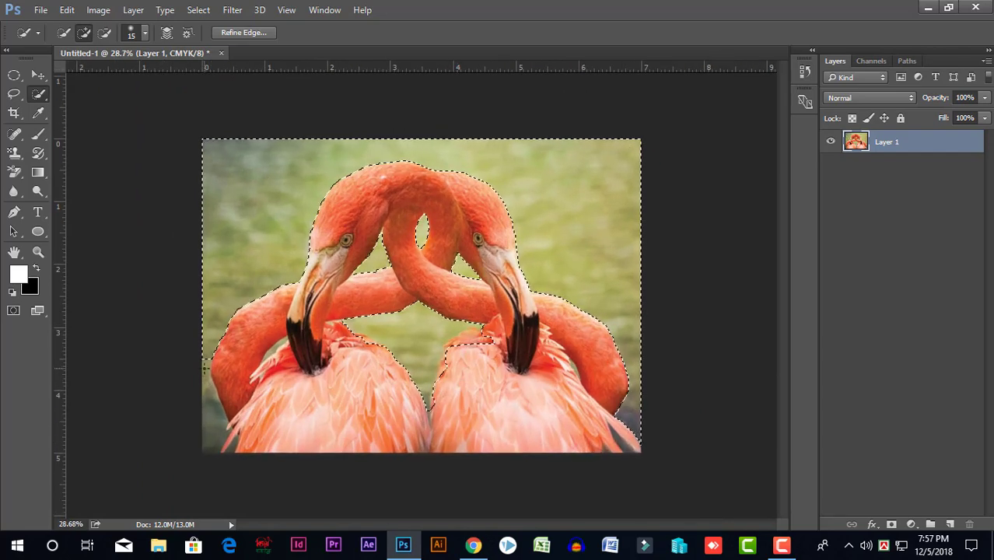
drag(206, 366, 211, 401)
scroll(253, 379, up, 2)
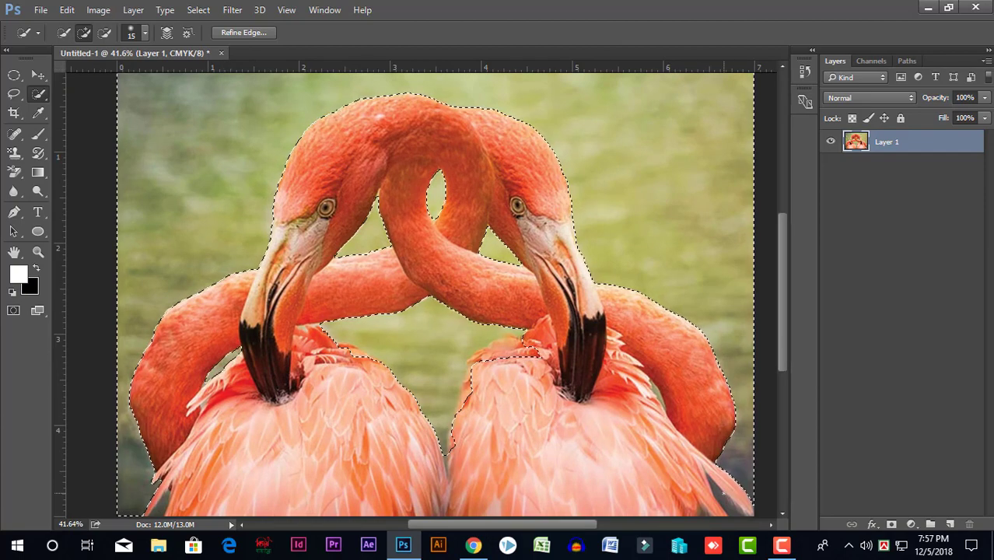
scroll(737, 462, down, 2)
scroll(654, 481, up, 1)
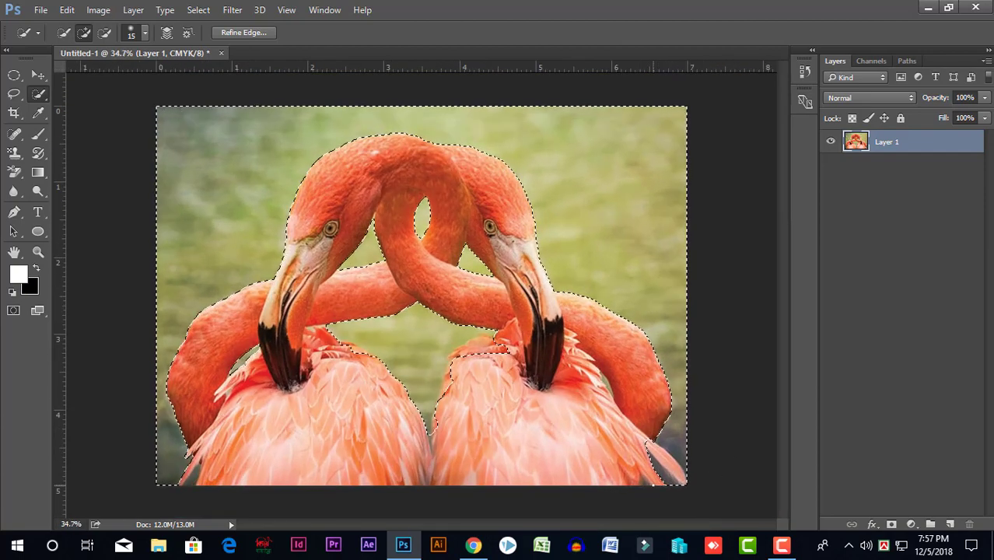
scroll(652, 484, up, 1)
scroll(653, 484, up, 1)
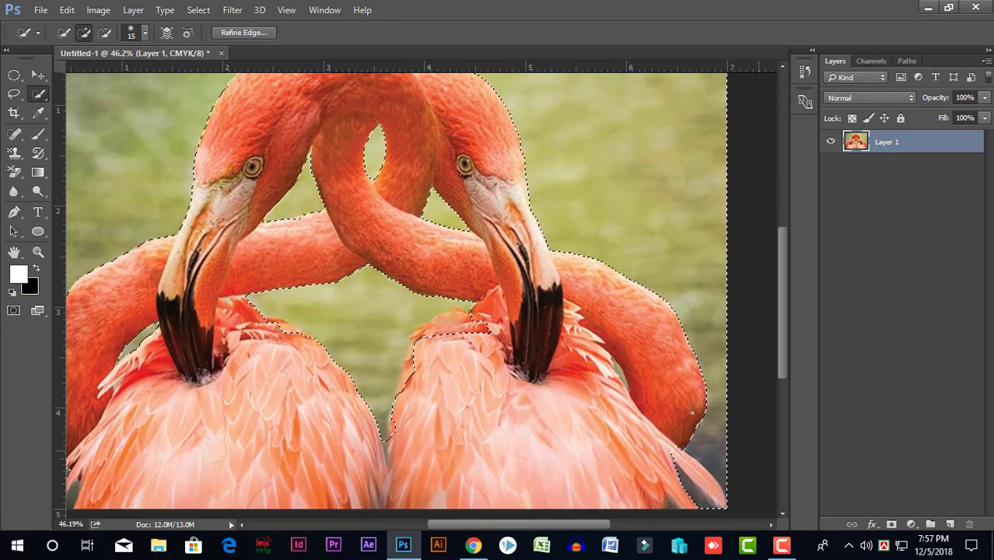
Step: Alternate between Subtract and Add selection modes while inspecting the chest feather edges
click(108, 33)
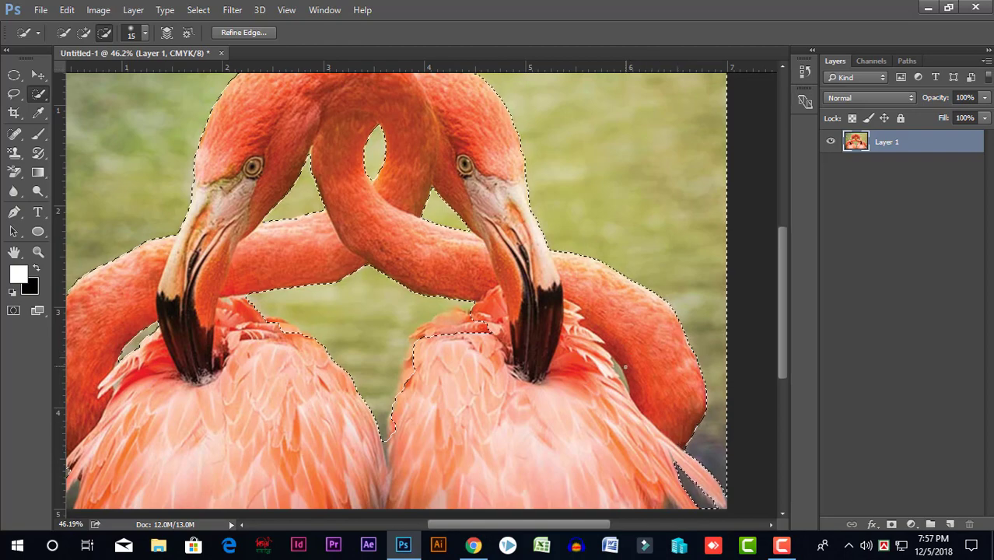
scroll(630, 355, up, 5)
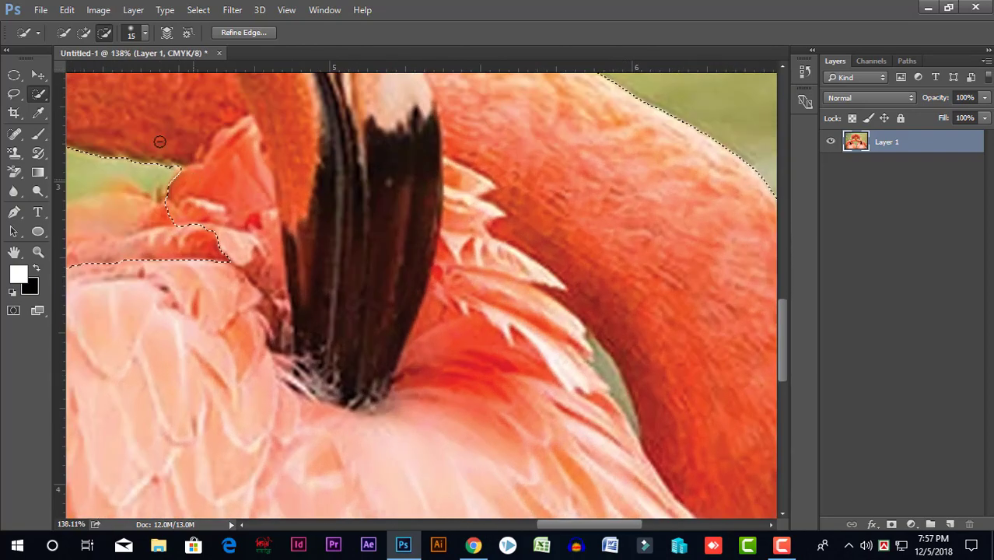
click(84, 32)
scroll(608, 377, up, 2)
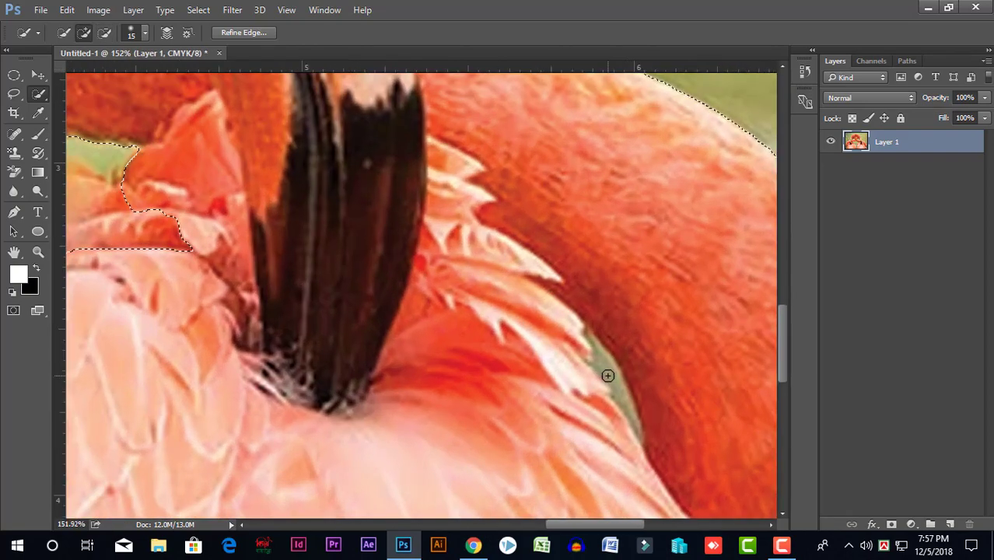
scroll(626, 384, up, 2)
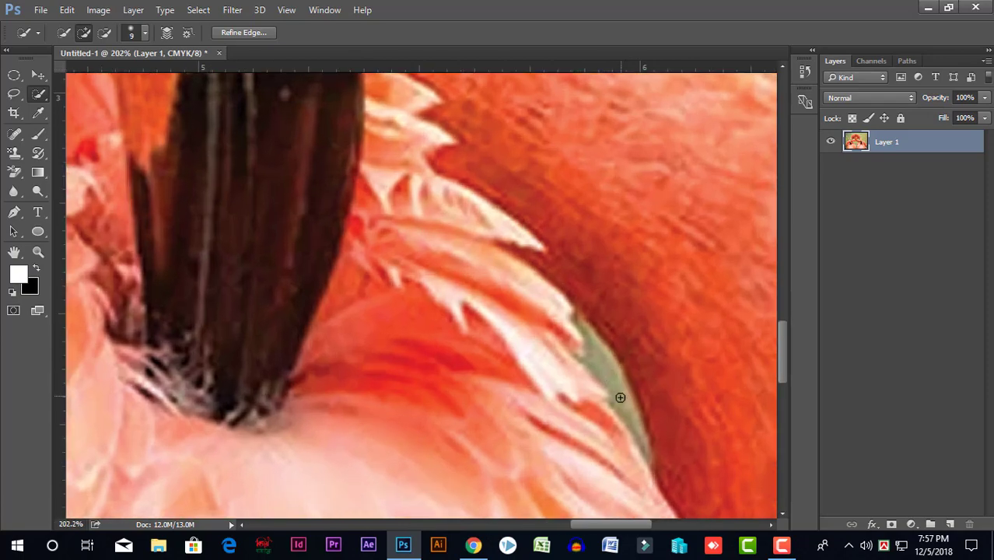
scroll(610, 372, down, 10)
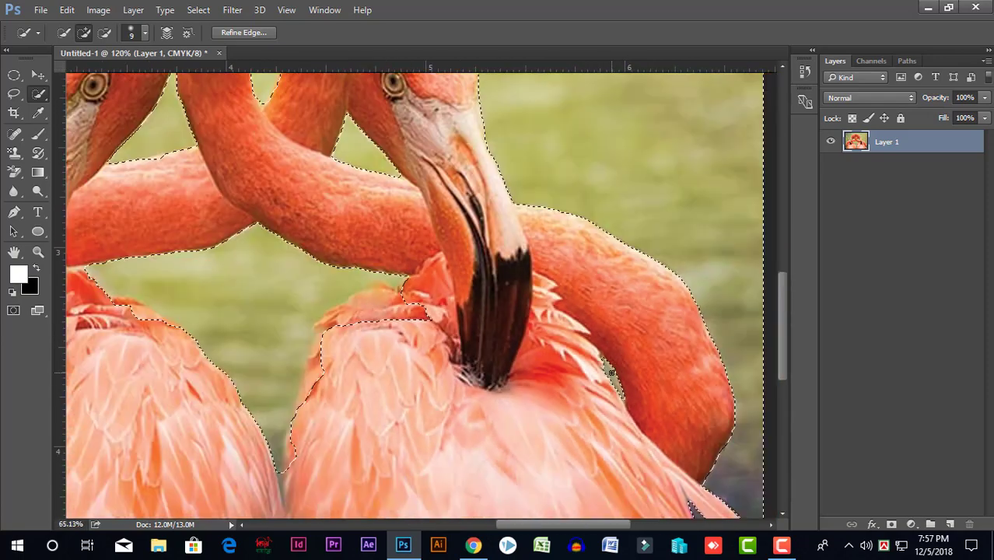
scroll(482, 415, up, 10)
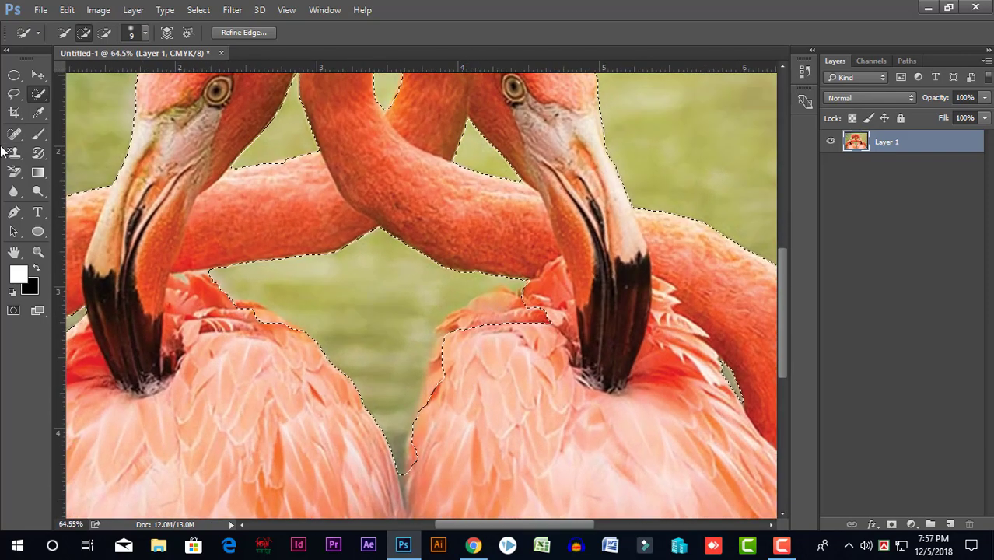
click(104, 35)
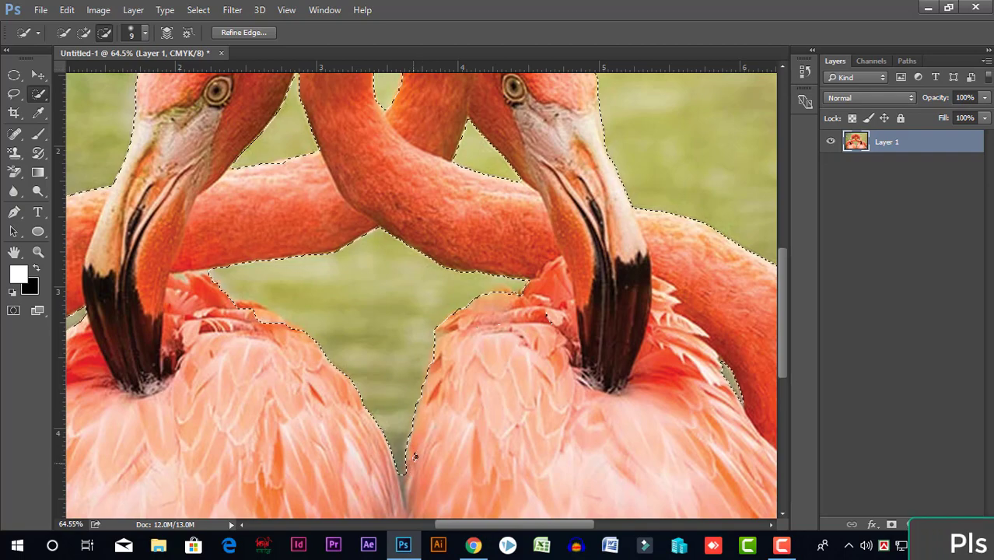
scroll(502, 329, up, 1)
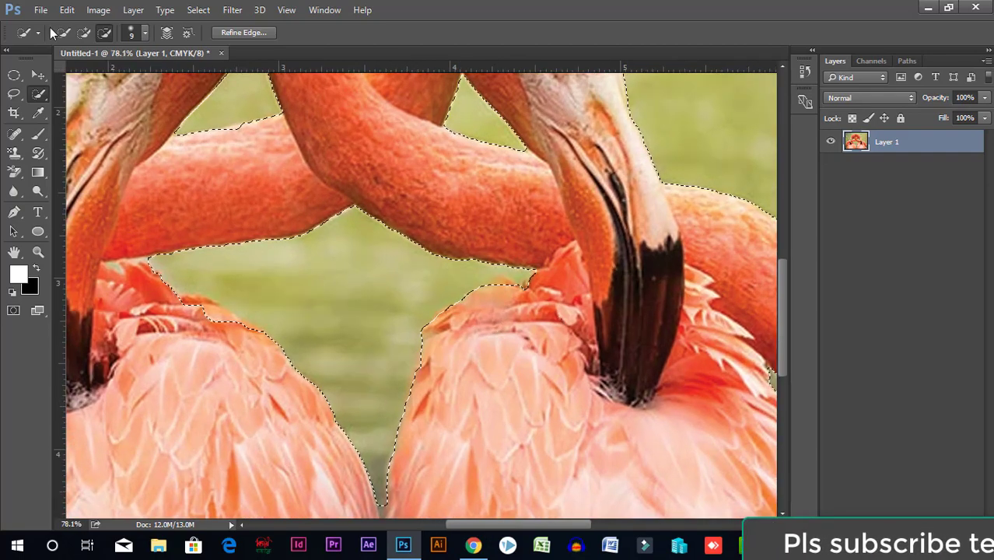
click(84, 33)
scroll(557, 324, up, 2)
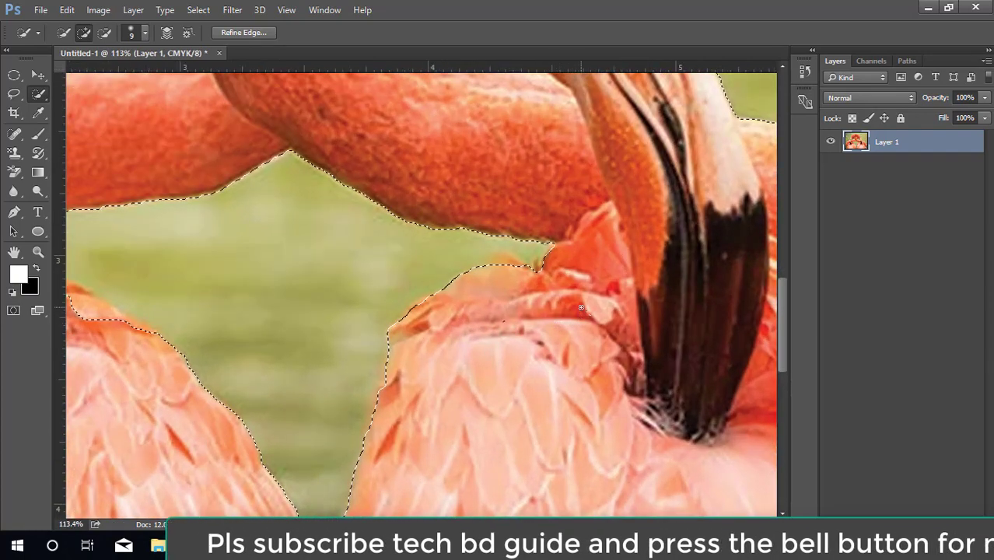
Step: Enlarge the brush from 9 to 20, paint the feather patch beside the right beak, and set Subtract mode
key(bracketright)
key(bracketright)
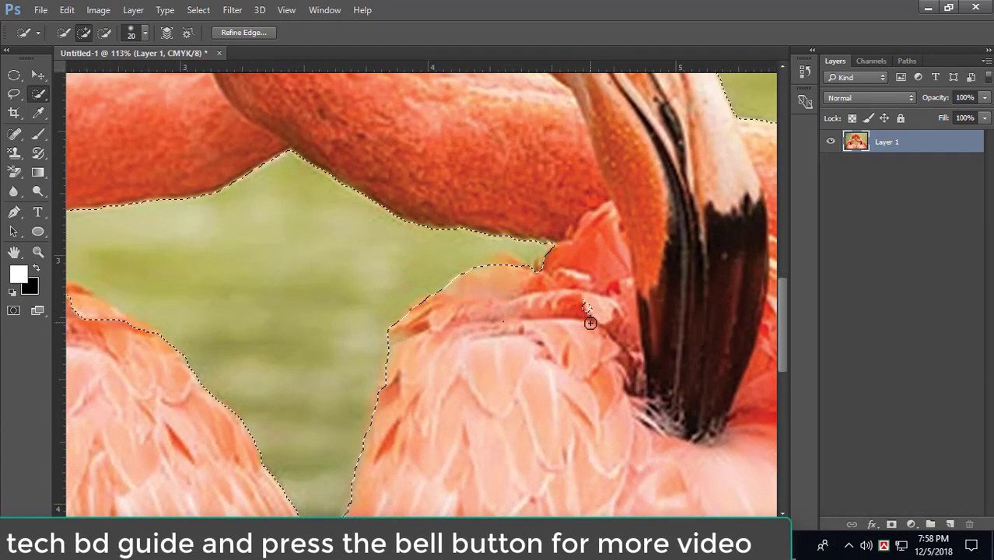
mouse_move(590, 322)
mouse_down()
mouse_move(599, 292)
mouse_move(555, 351)
mouse_up()
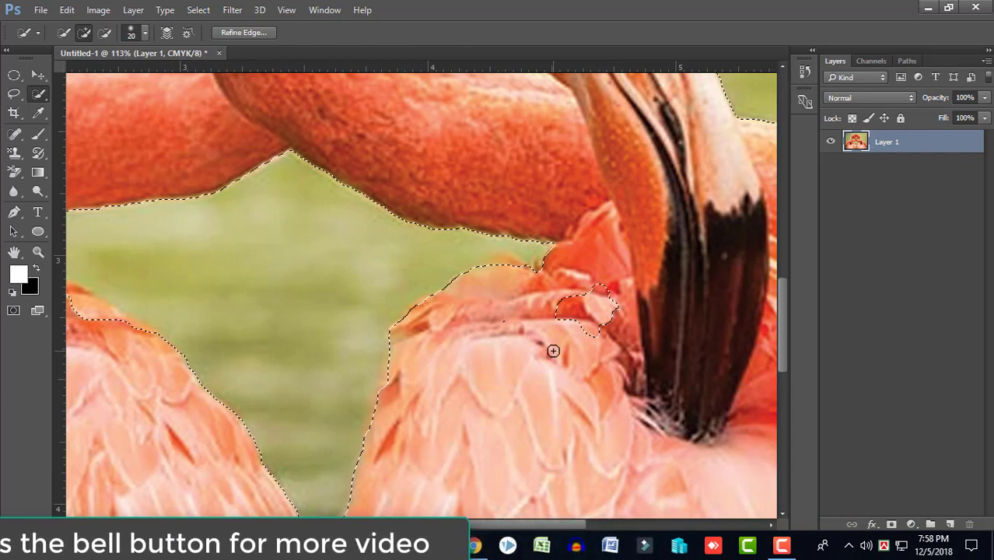
click(104, 32)
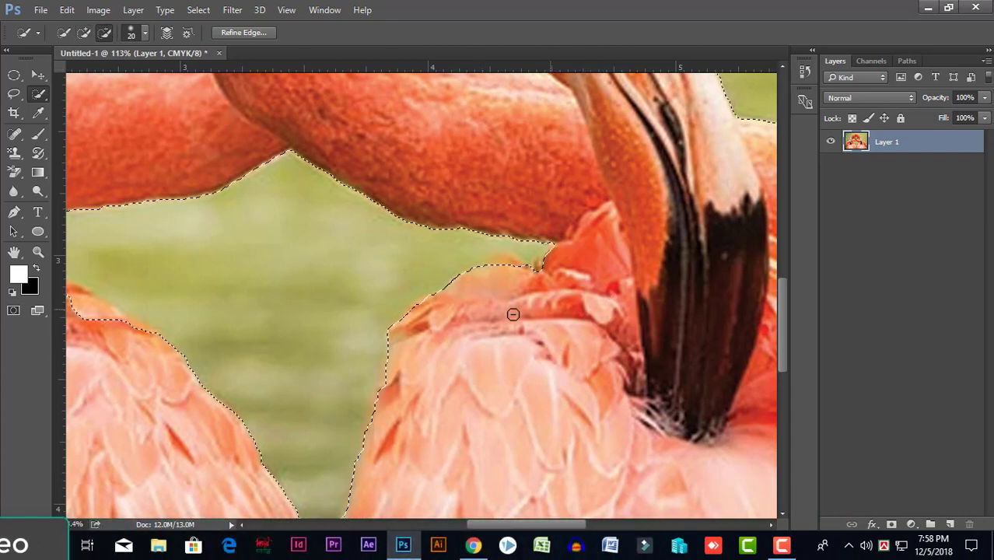
scroll(568, 285, down, 8)
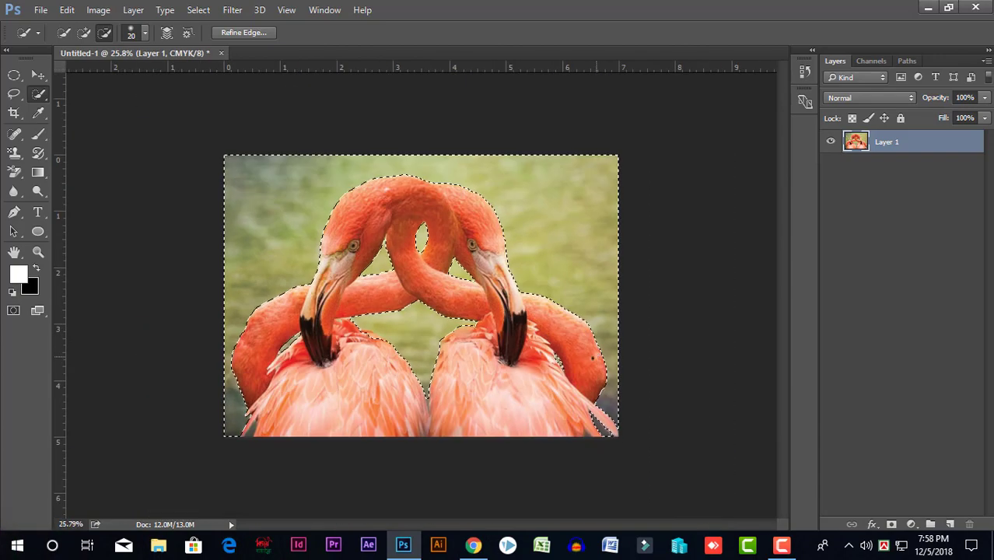
Step: Add the lower-left feathers to the selection, then trim along their edge to follow the outline
scroll(327, 442, up, 6)
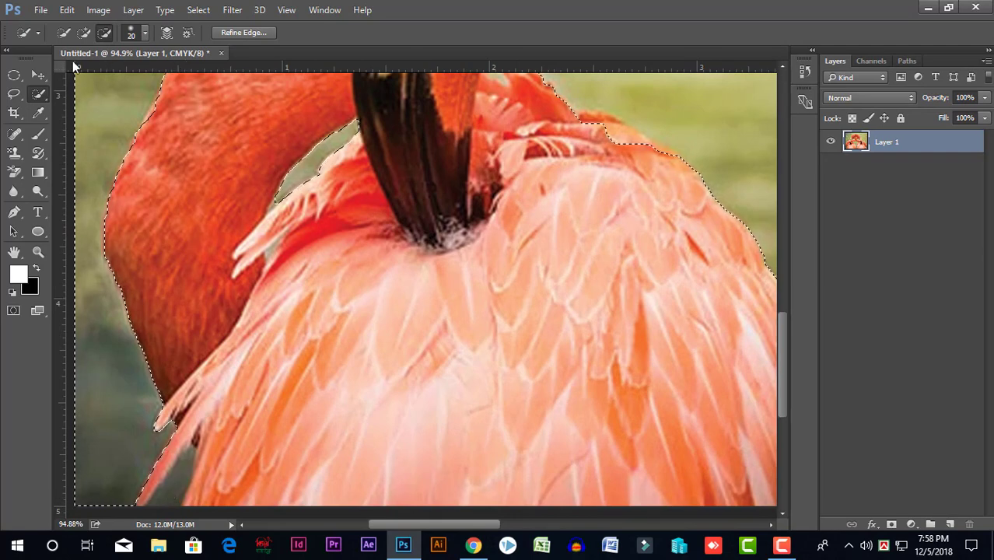
click(84, 35)
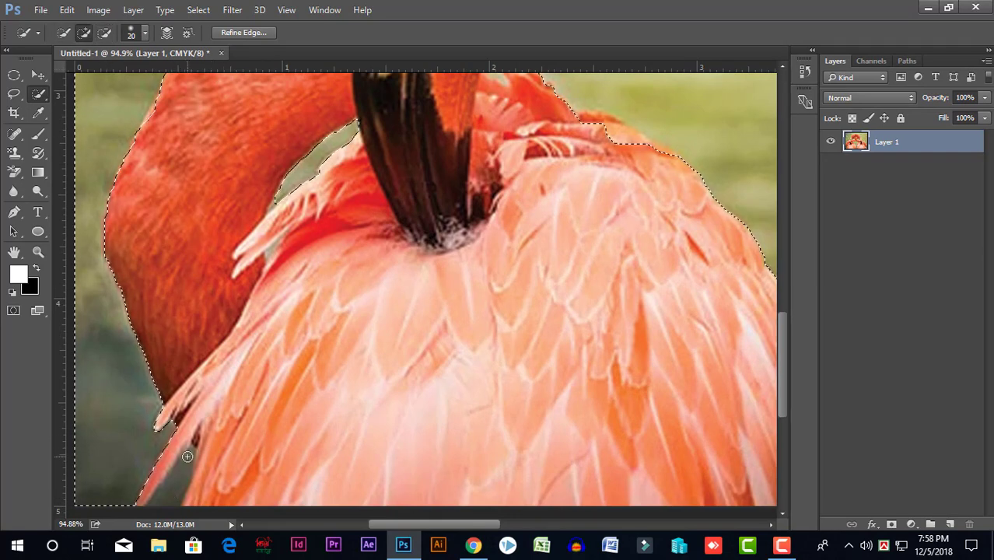
mouse_move(189, 456)
mouse_down()
mouse_move(171, 505)
mouse_move(160, 491)
mouse_move(176, 479)
mouse_up()
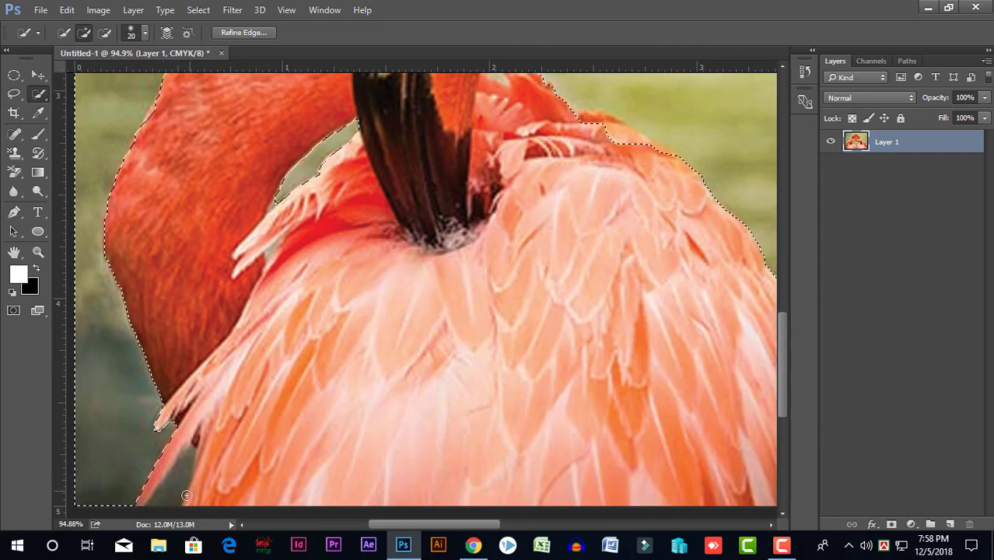
scroll(175, 510, up, 3)
scroll(175, 510, up, 2)
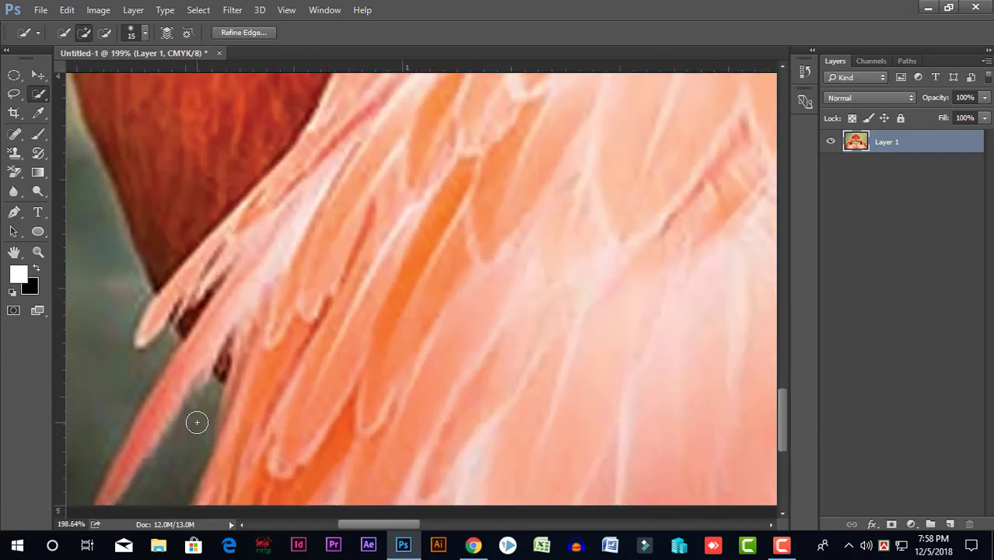
mouse_move(206, 410)
mouse_down()
mouse_move(167, 479)
mouse_move(178, 475)
mouse_move(185, 442)
mouse_move(167, 466)
mouse_move(180, 450)
mouse_up()
scroll(265, 402, down, 10)
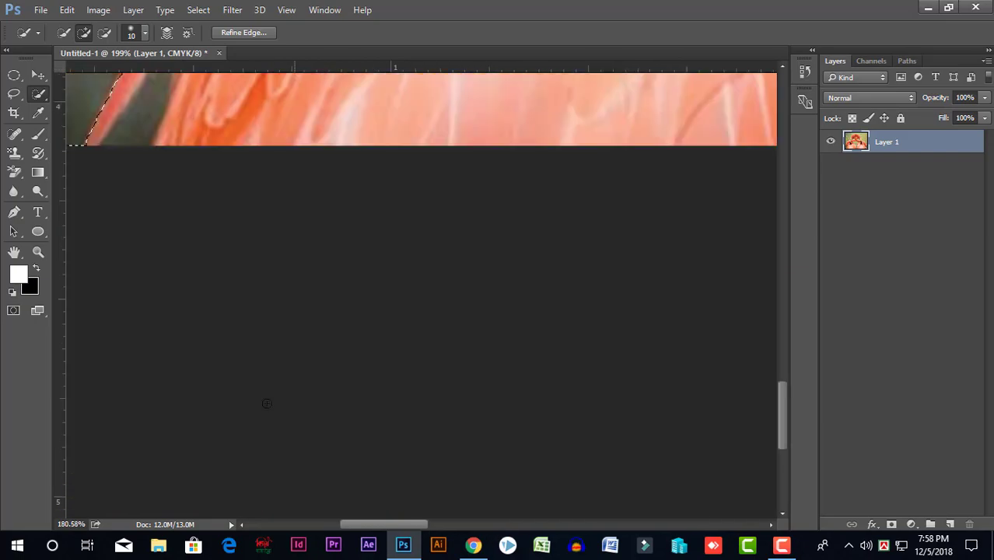
scroll(266, 402, down, 4)
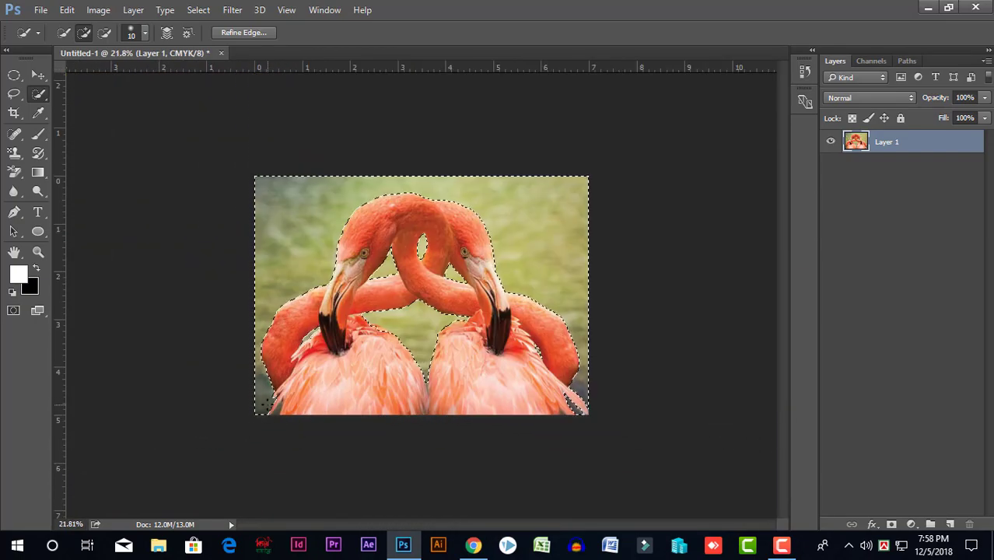
Step: Delete the selected green background and fit the whole image in the window
key(Delete)
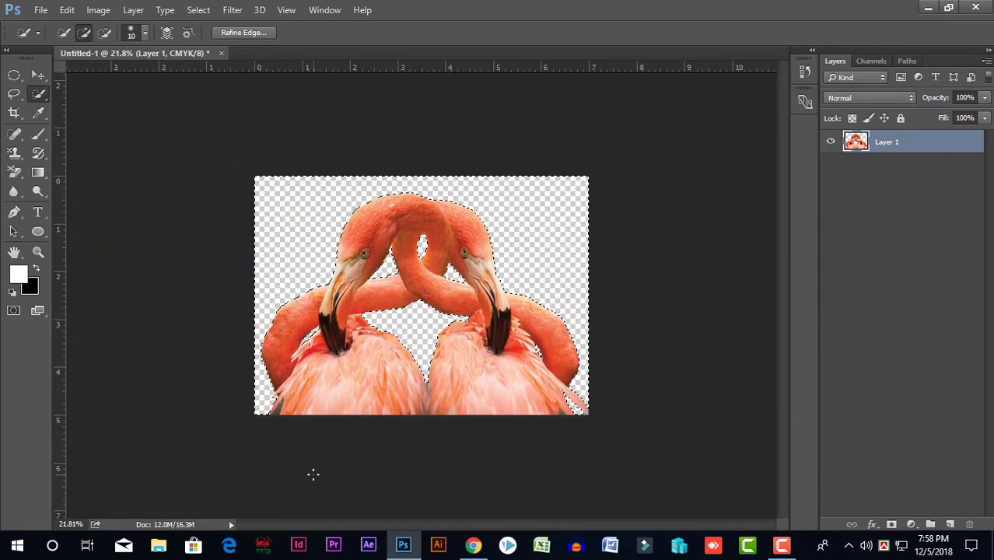
key(ctrl+0)
scroll(427, 443, up, 2)
scroll(311, 467, down, 5)
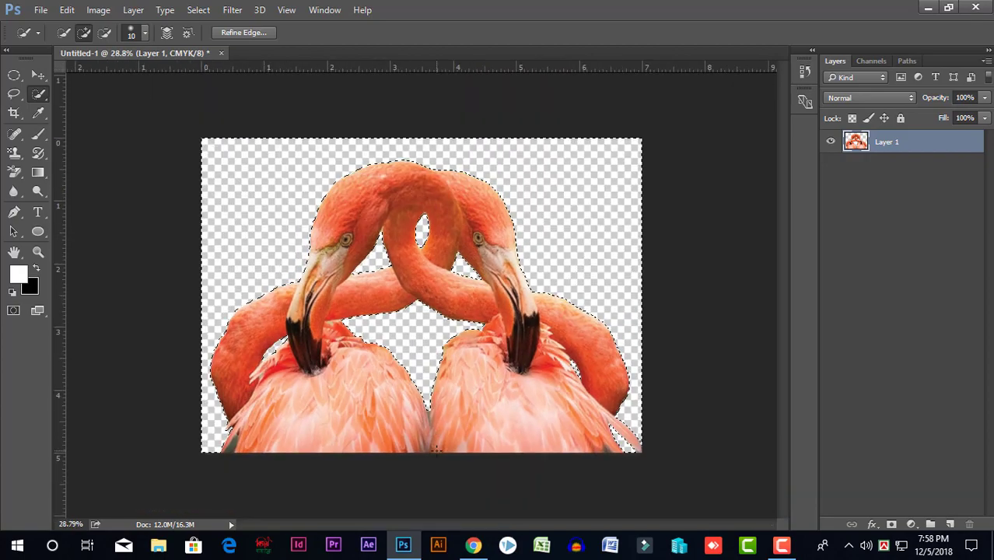
key(ctrl+0)
scroll(235, 470, up, 4)
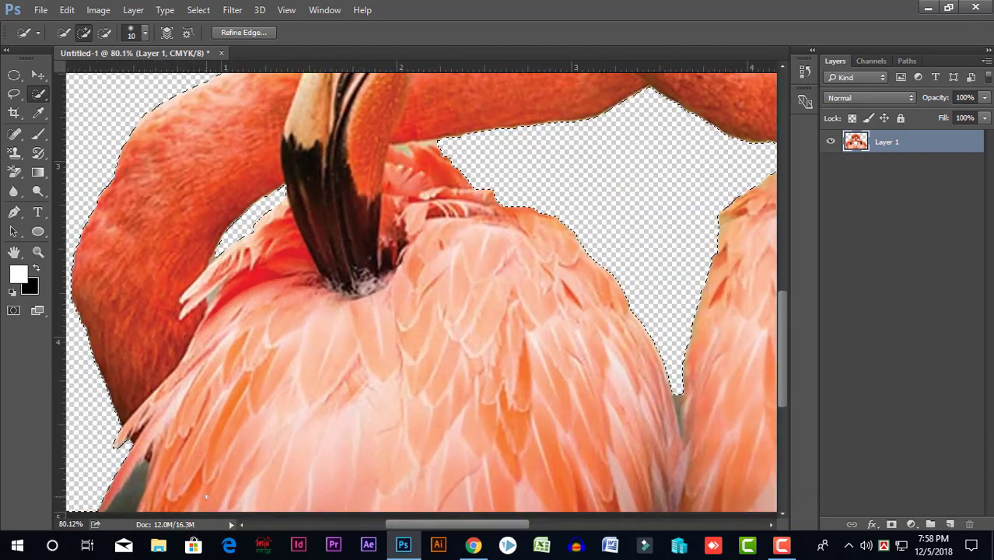
scroll(206, 497, down, 2)
scroll(206, 496, up, 5)
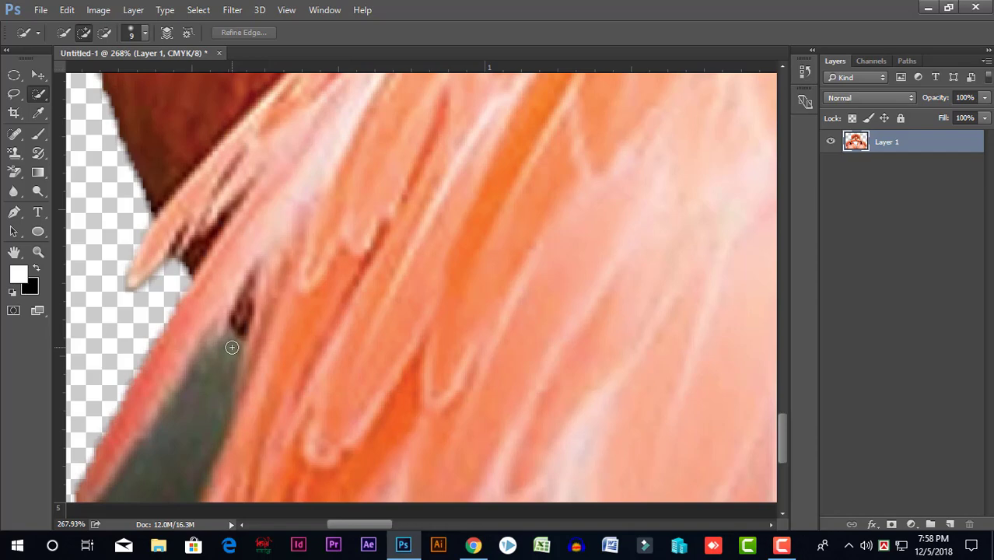
Step: Select and delete the leftover grey patch beside the lower-left feathers, then deselect
click(209, 382)
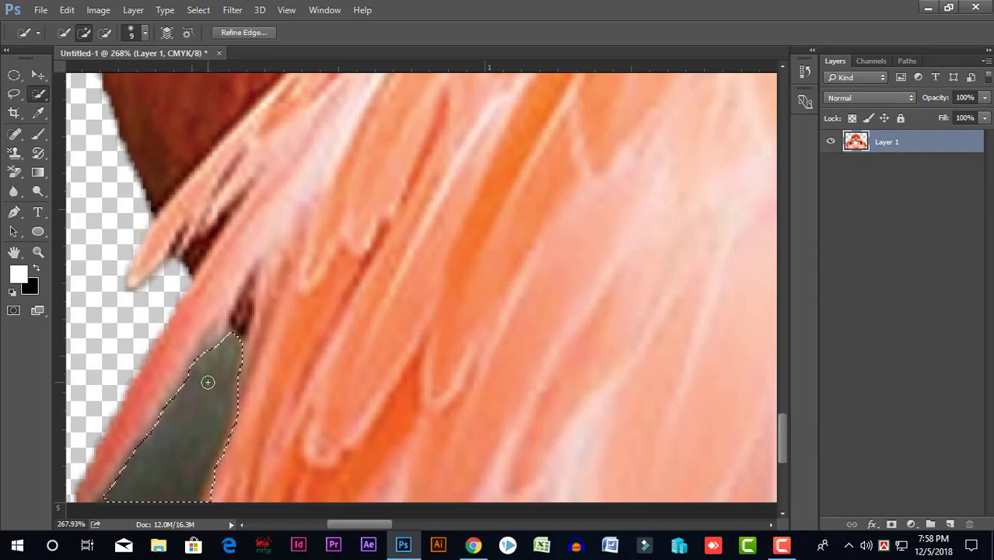
scroll(205, 383, down, 3)
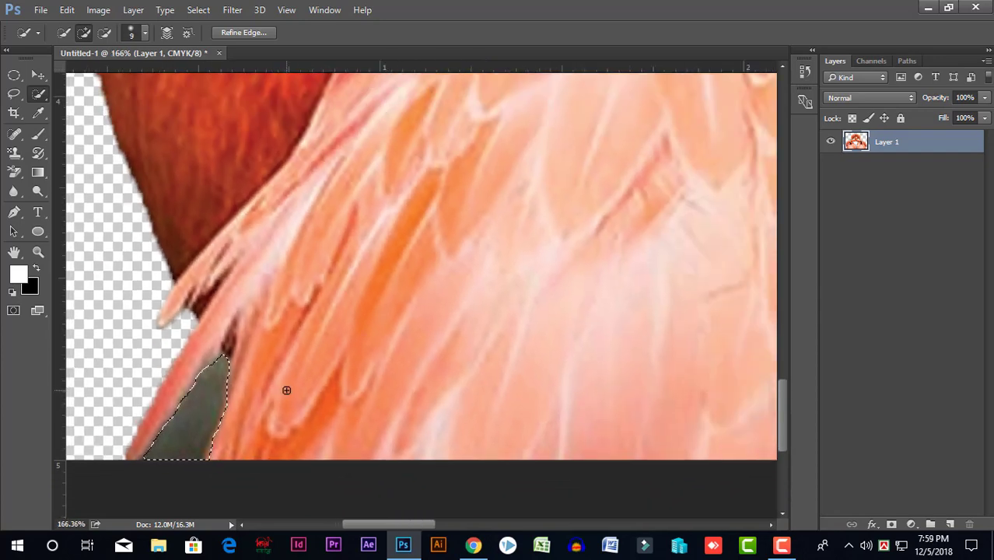
key(Delete)
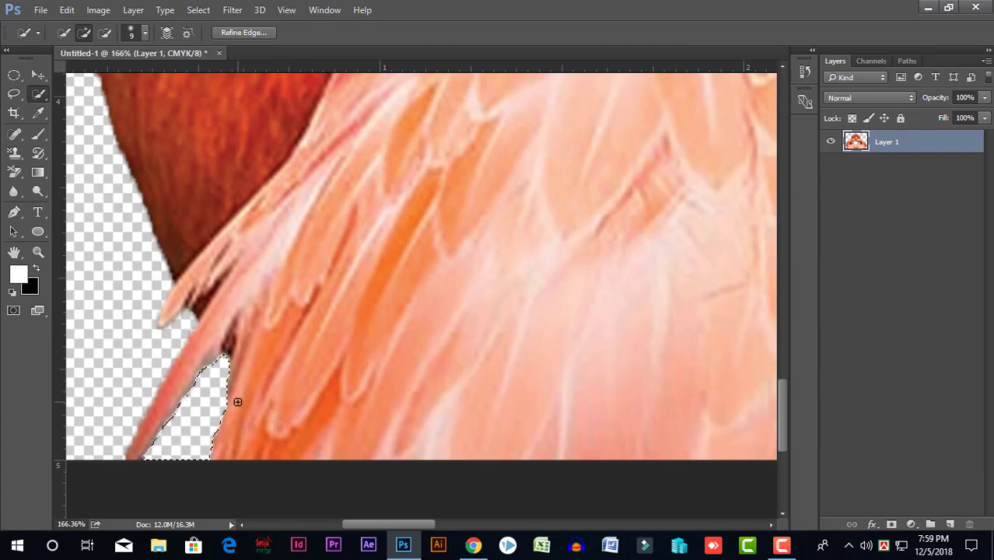
key(ctrl+d)
scroll(237, 403, down, 6)
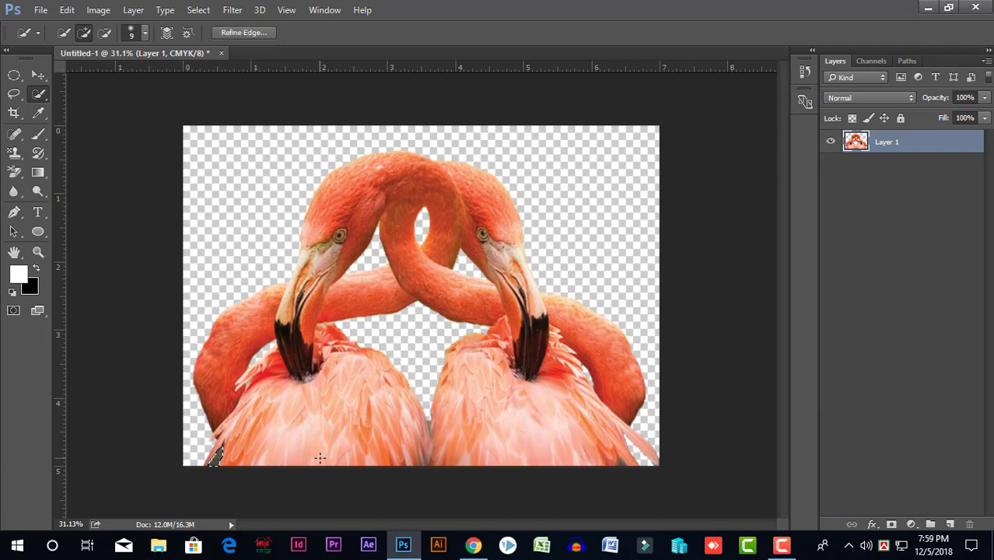
Step: Undo the deletions to restore the original green background
key(ctrl+alt+z)
key(ctrl+alt+z)
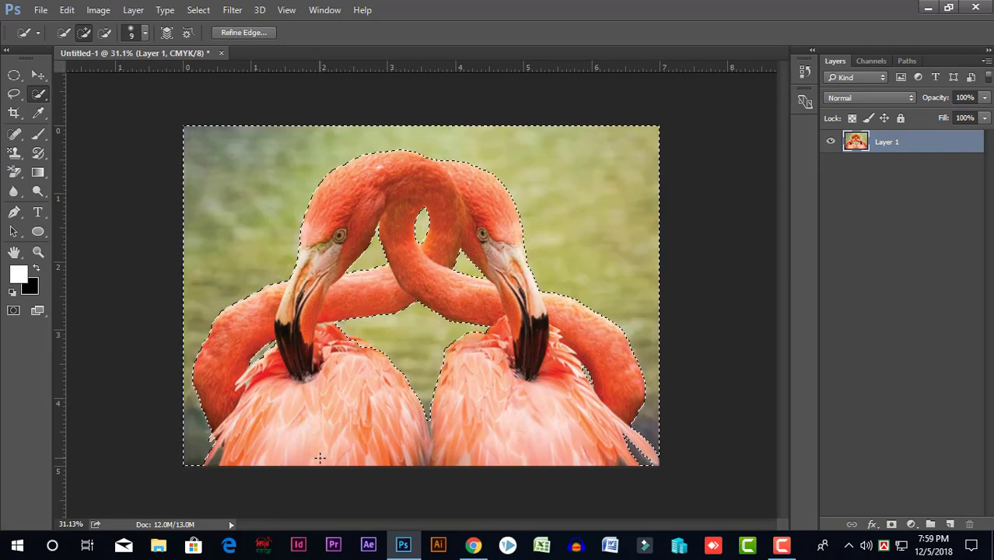
key(ctrl+alt+z)
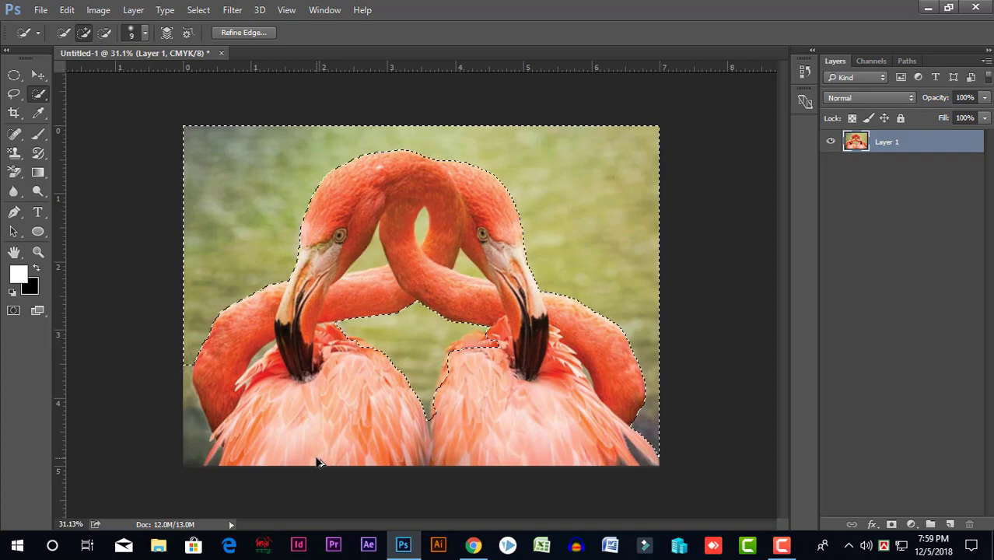
key(ctrl+alt+z)
key(ctrl+alt+z)
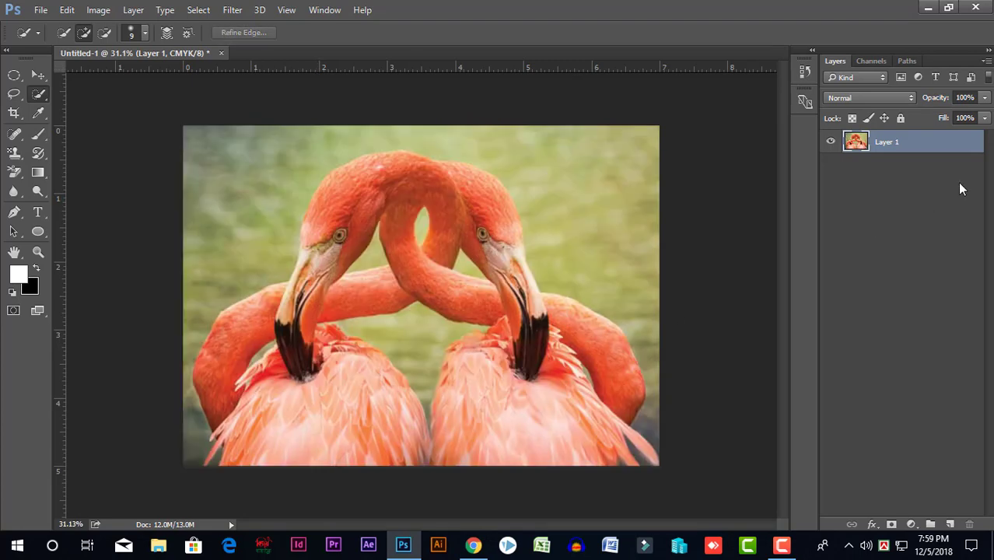
Step: Duplicate Layer 1 as Layer 1 copy
key(ctrl+j)
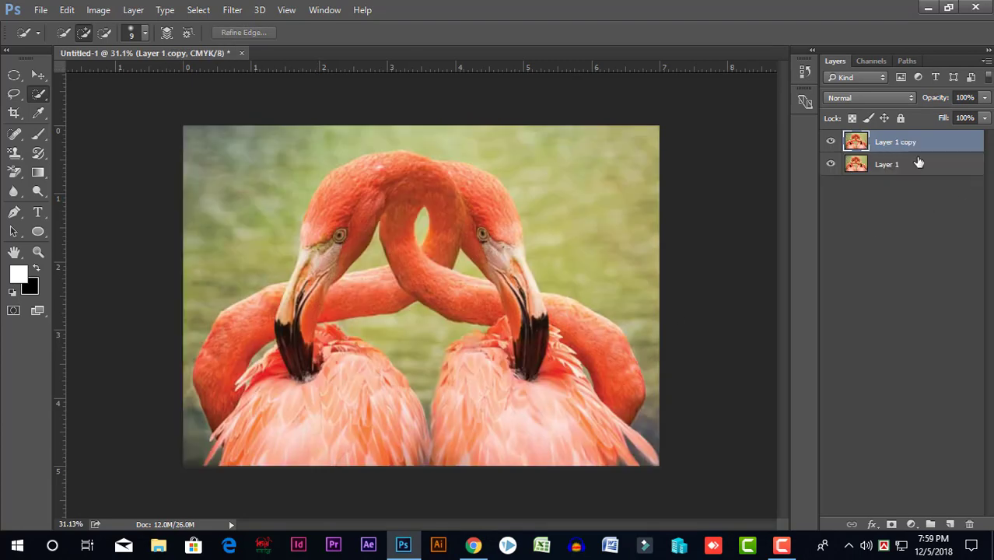
scroll(441, 278, up, 2)
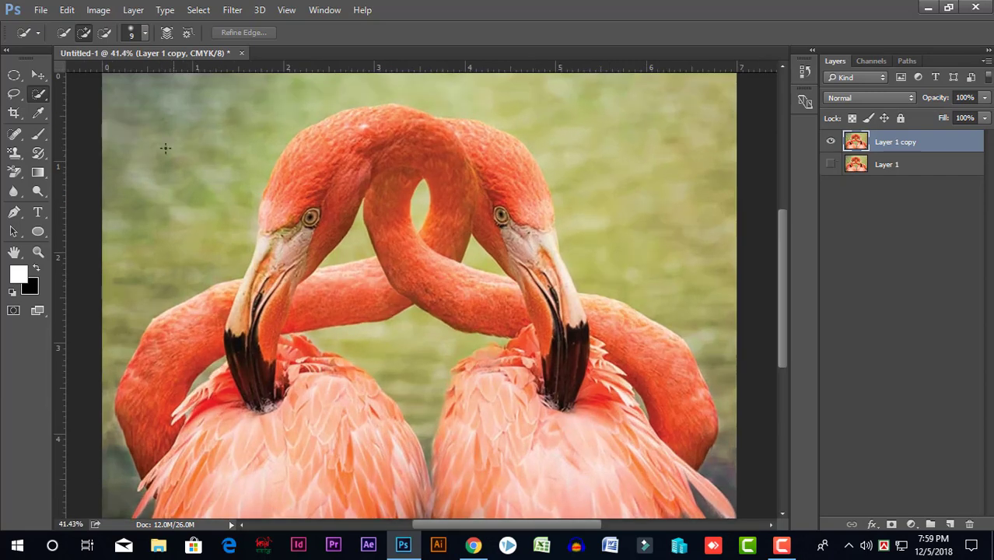
right_click(44, 91)
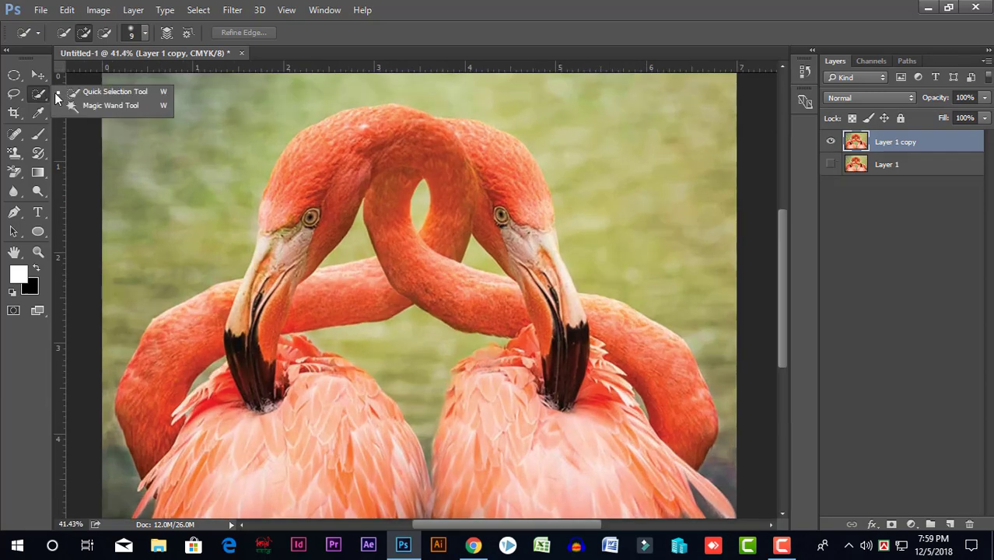
Step: Magic Wand the green background, deselect it, and switch to the YouTube tutorial in Chrome
click(94, 108)
scroll(279, 220, down, 3)
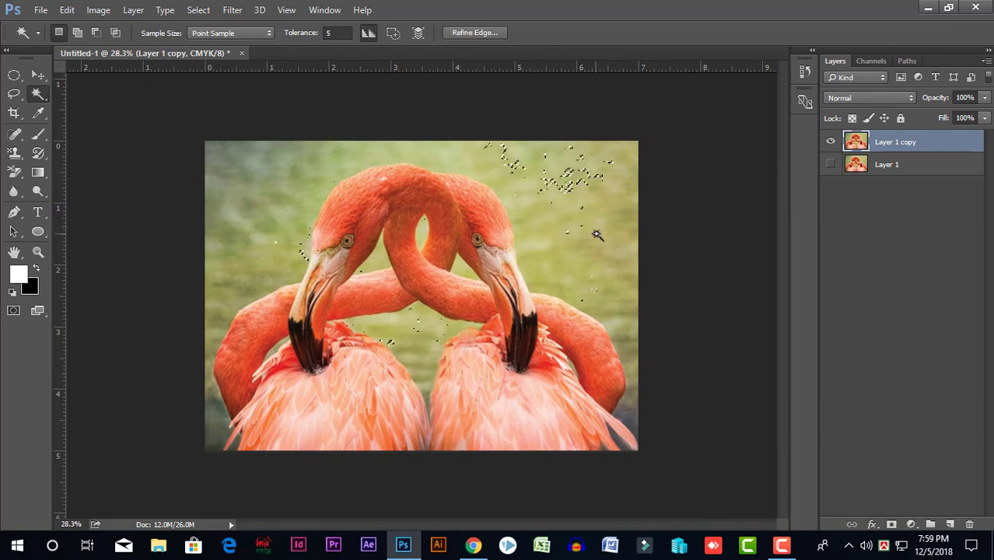
key(ctrl+d)
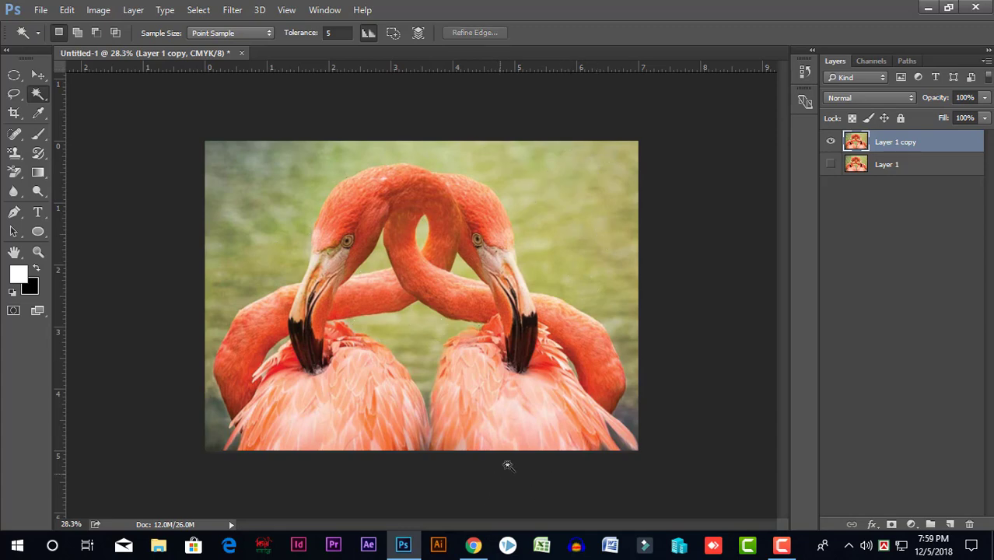
click(473, 546)
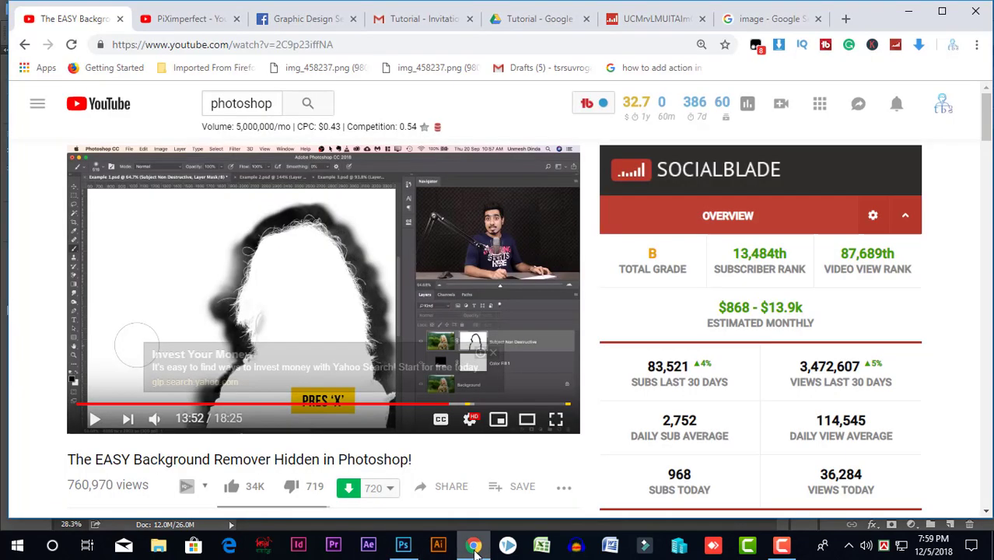
Step: Search Google Images for 'solid color wallpaper'
click(755, 17)
scroll(451, 361, up, 3)
click(451, 362)
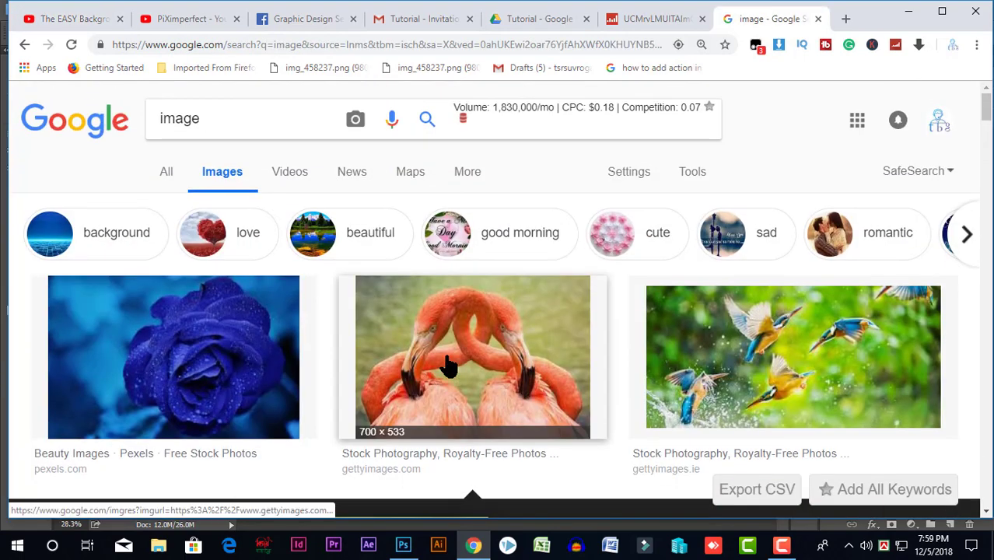
drag(256, 117, 127, 117)
text(s)
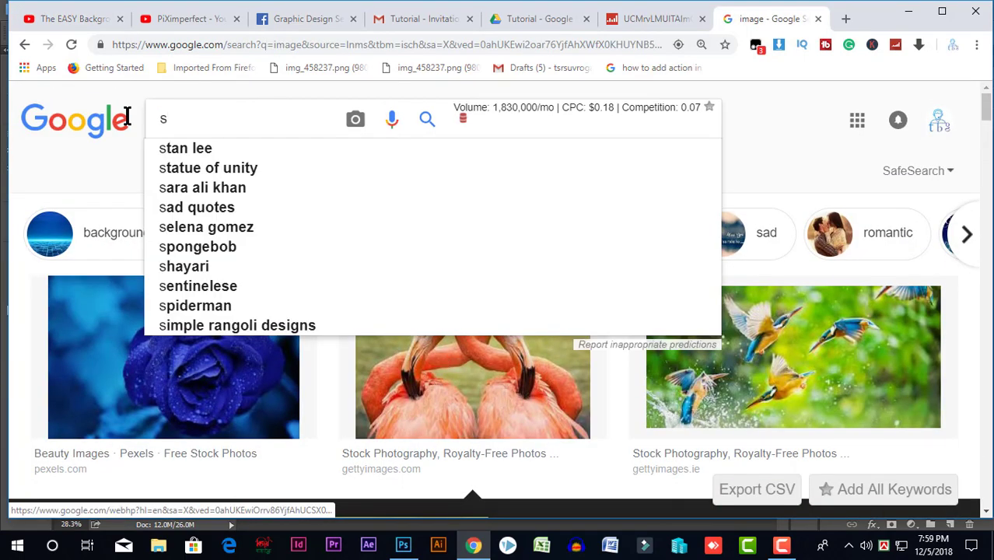
text(olid col)
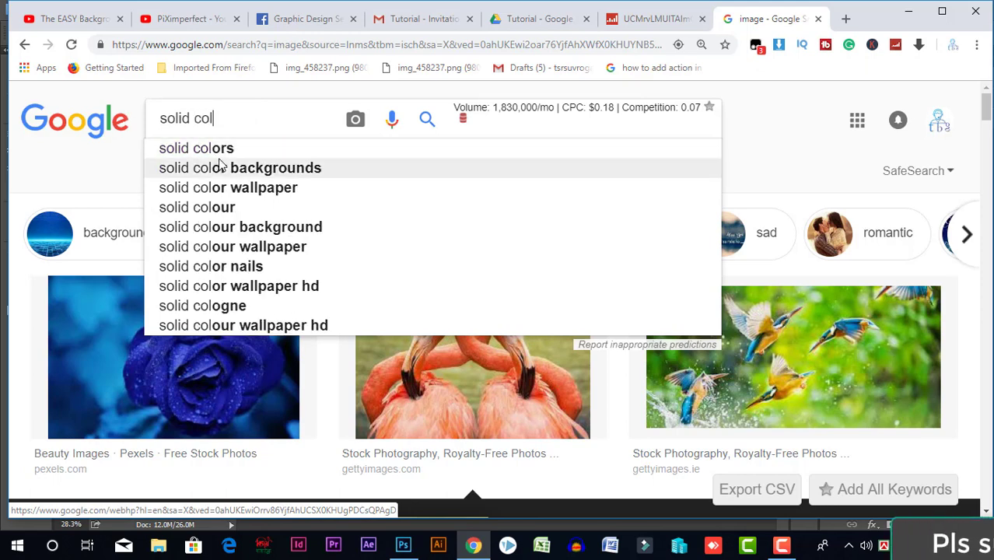
click(238, 187)
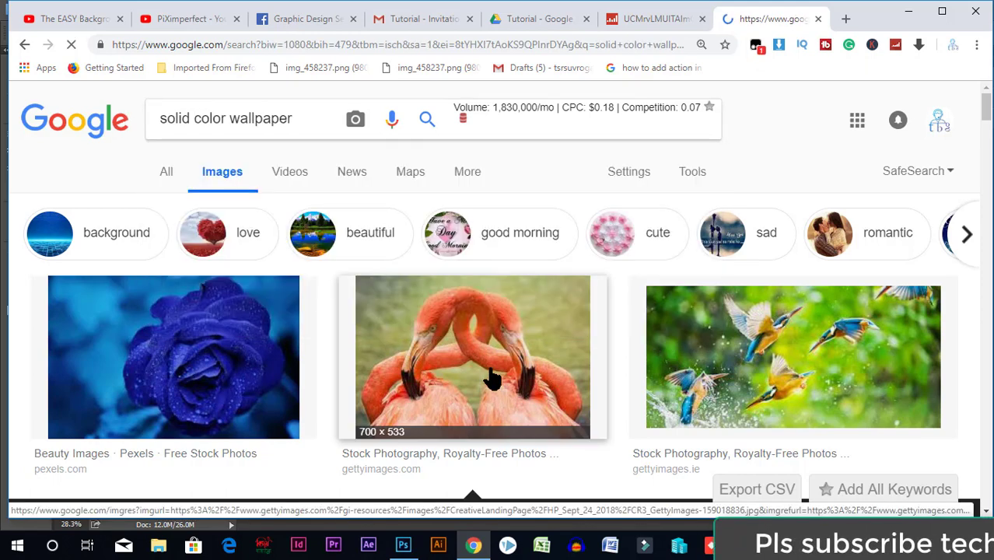
Step: Scroll through the solid color wallpaper image results
scroll(491, 380, down, 10)
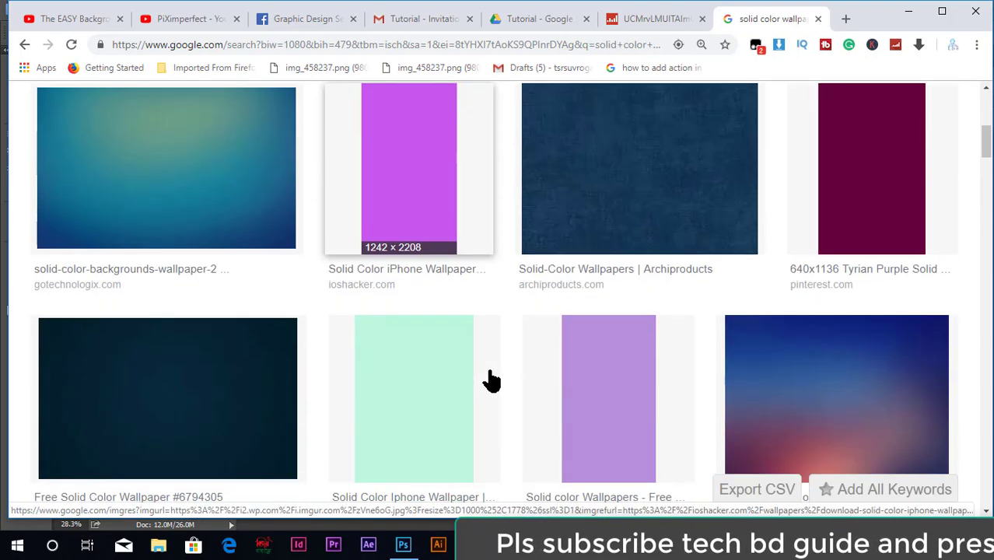
scroll(491, 379, down, 10)
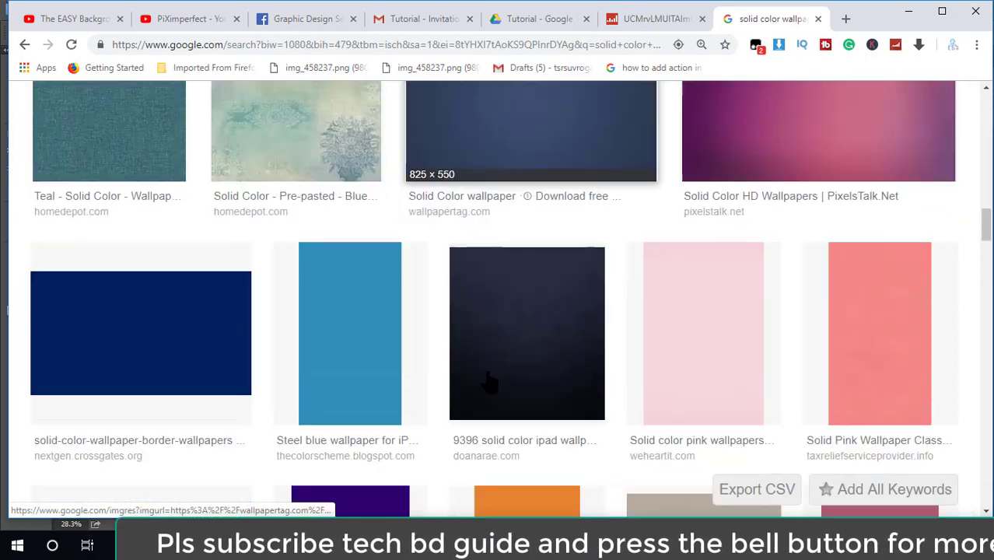
scroll(487, 383, down, 15)
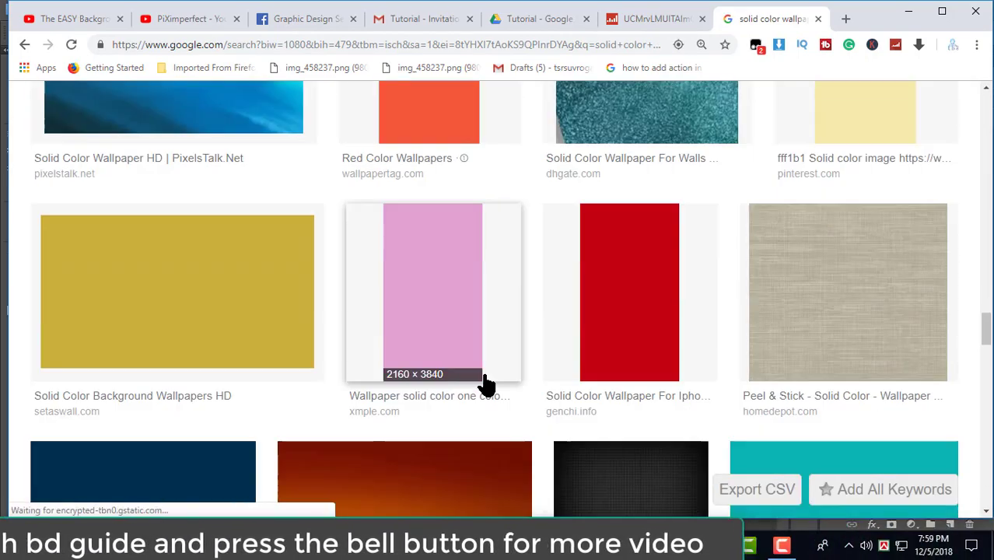
scroll(484, 385, down, 15)
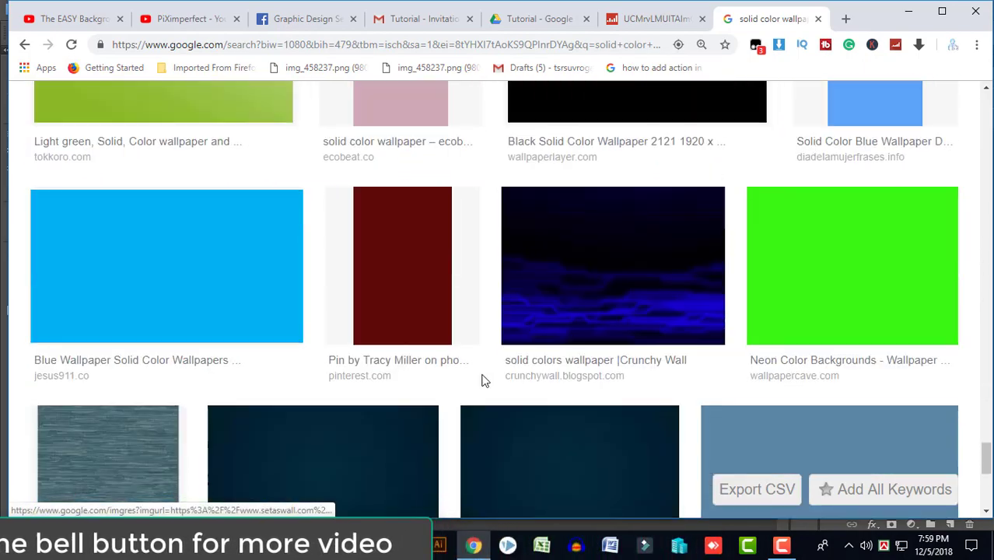
scroll(482, 392, down, 5)
scroll(483, 393, up, 10)
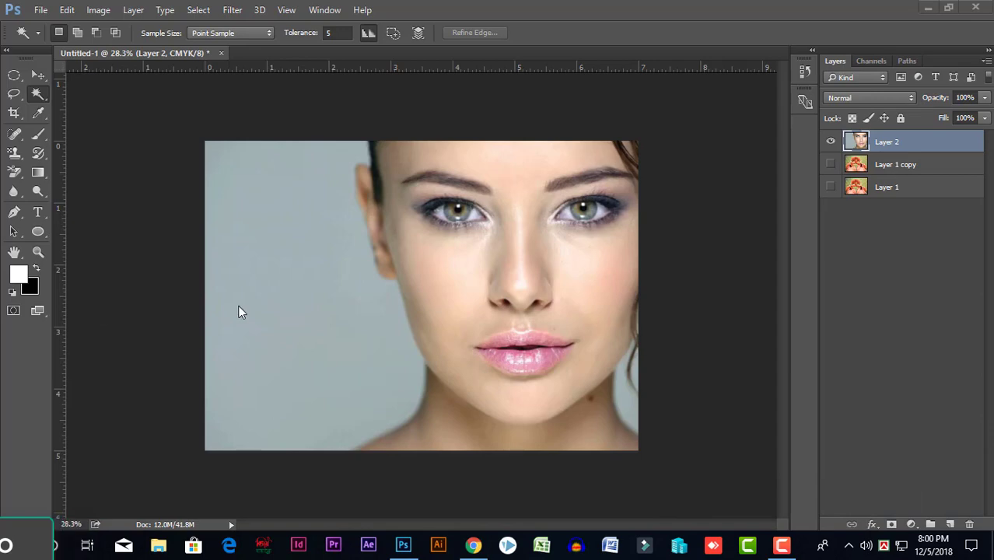
Step: Set Magic Wand tolerance to 10 and select the grey background beside the face
key(ctrl+0)
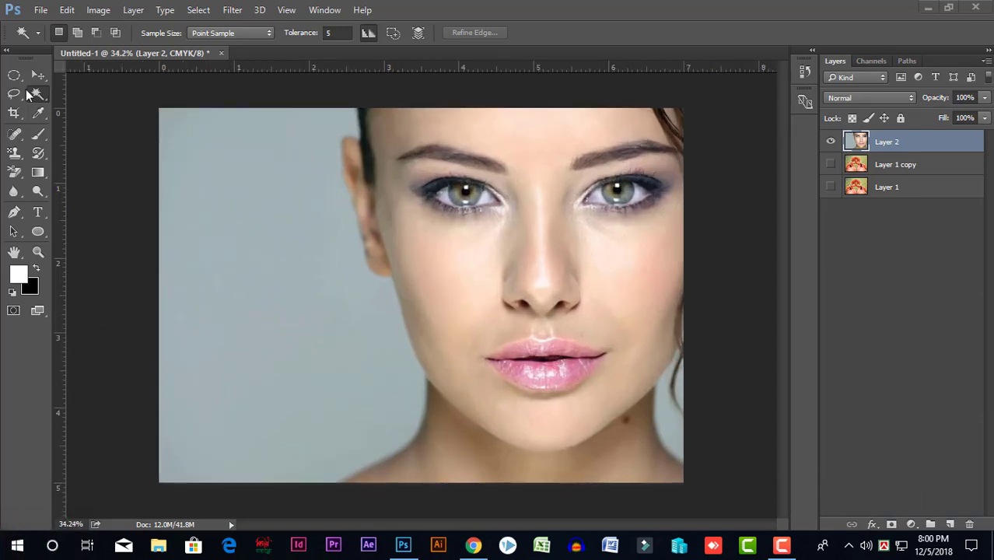
click(208, 189)
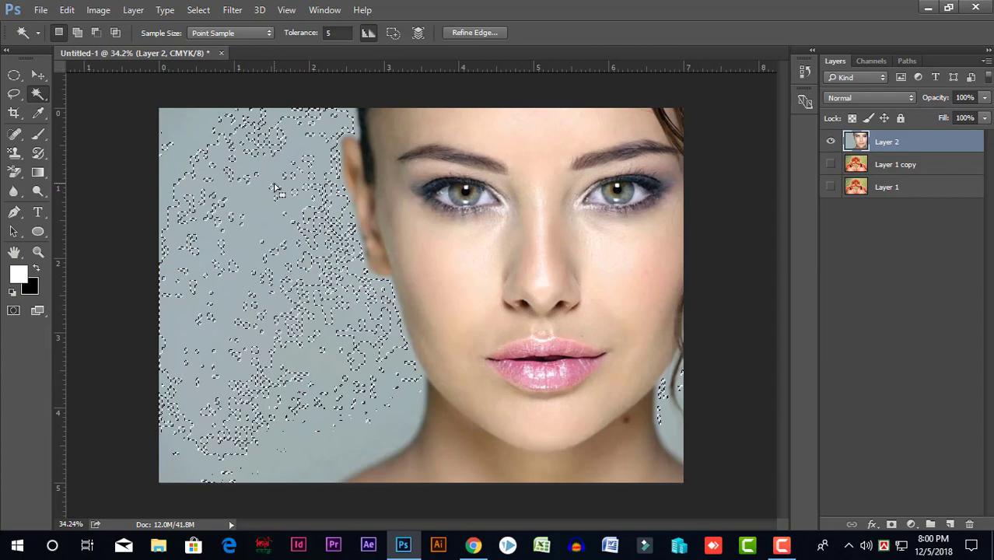
click(268, 34)
click(271, 45)
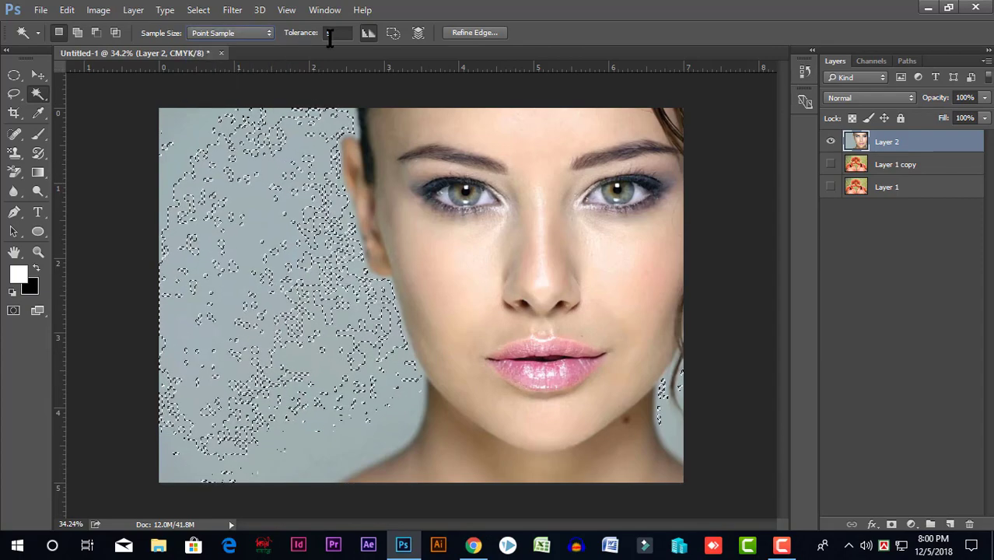
click(337, 33)
text(1)
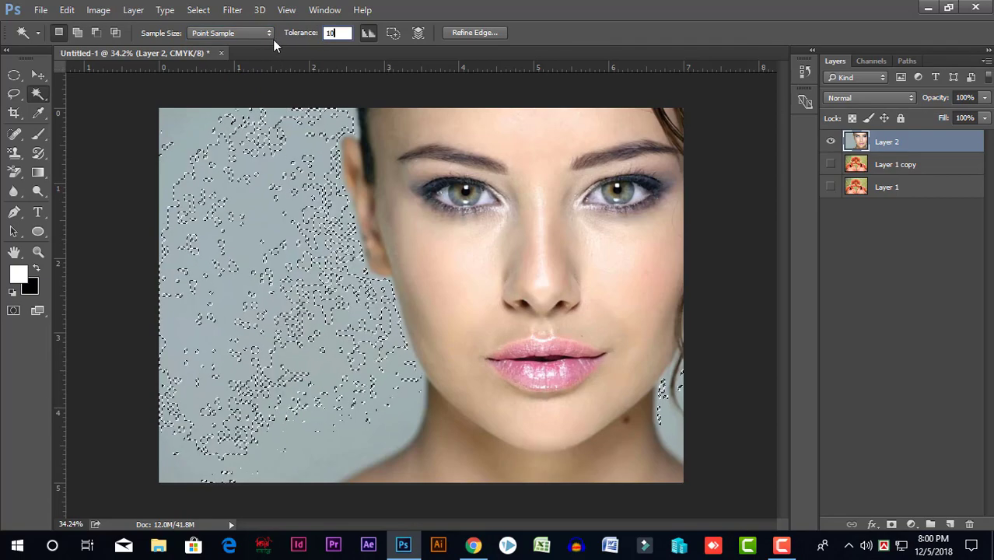
text(0)
click(245, 161)
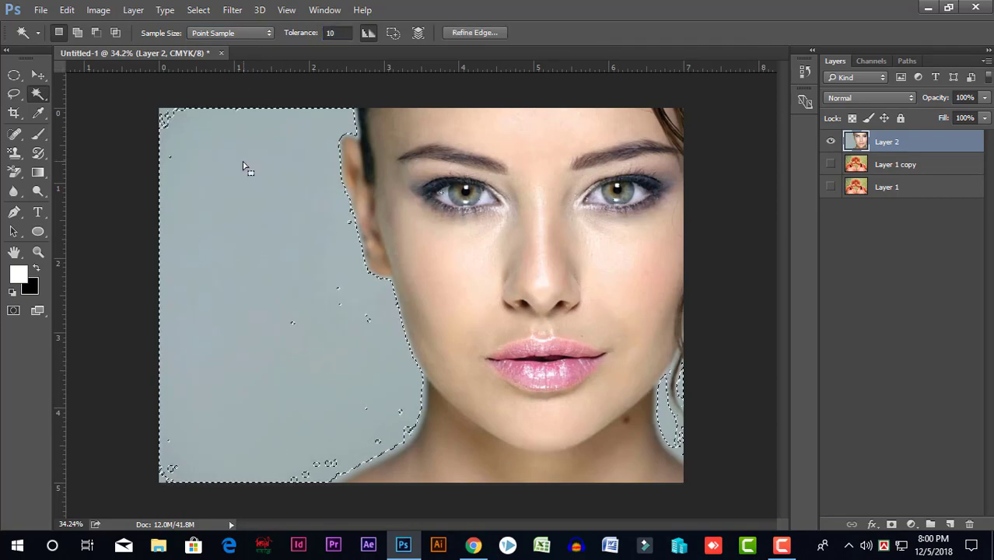
Step: Delete the selected grey background from the portrait and deselect
scroll(603, 267, down, 2)
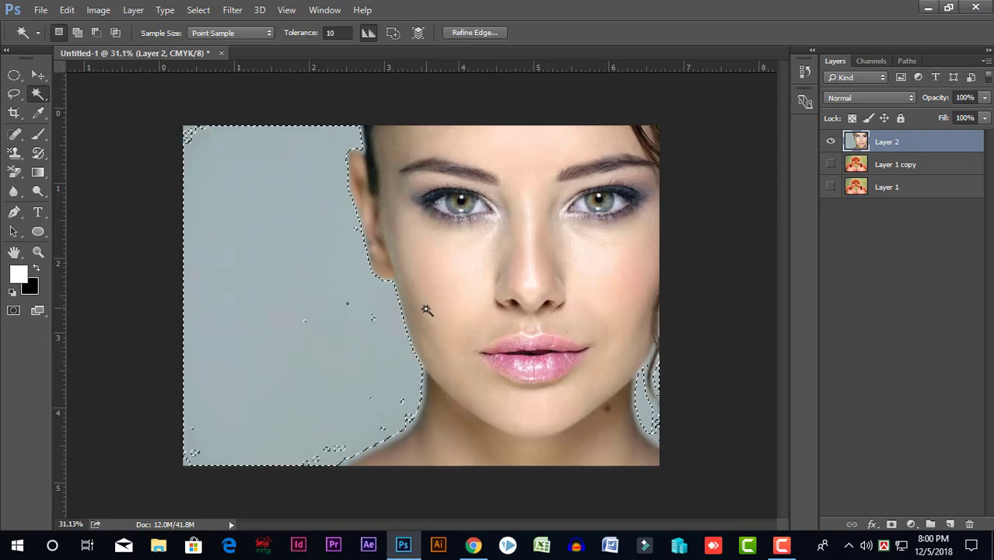
scroll(313, 348, up, 1)
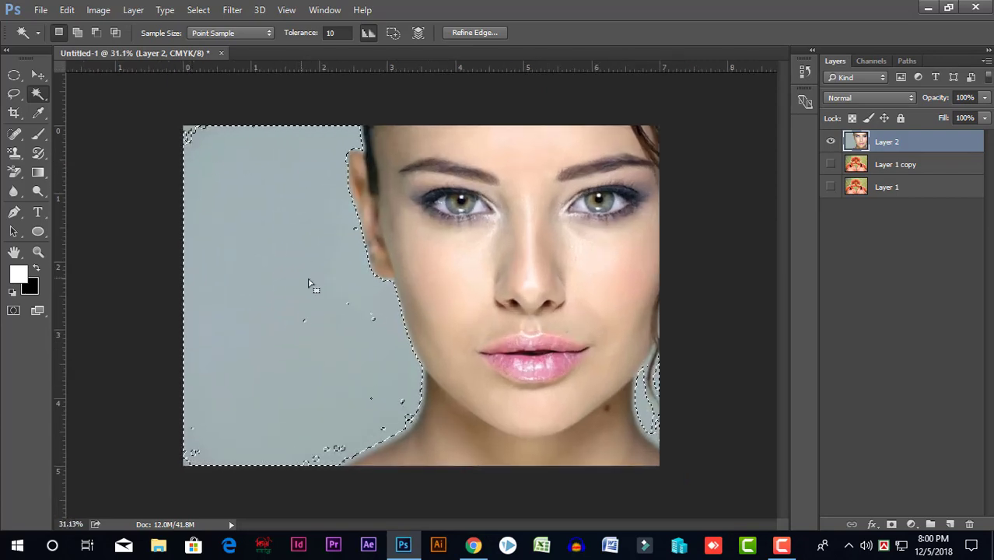
scroll(340, 333, up, 1)
scroll(334, 339, down, 2)
scroll(334, 343, down, 2)
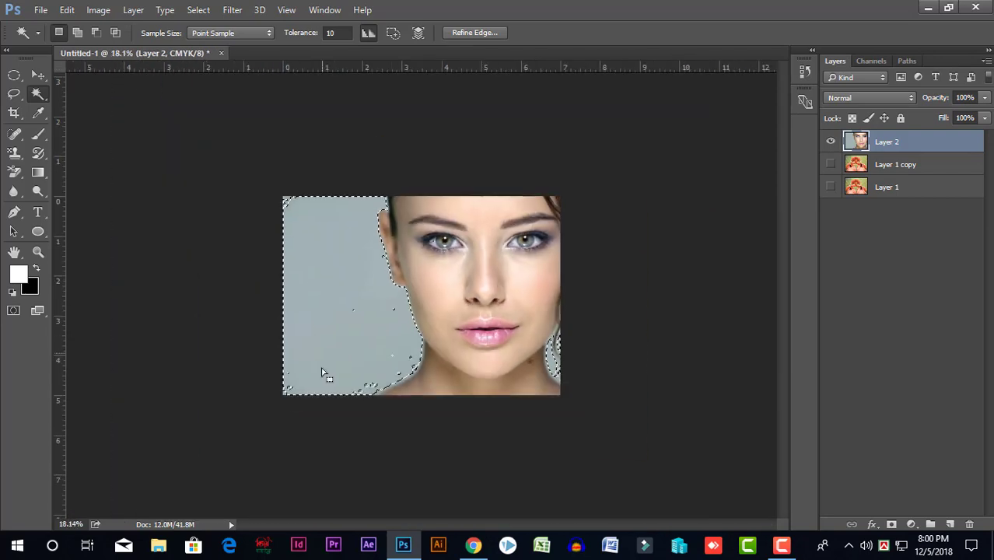
scroll(336, 380, up, 5)
scroll(259, 350, down, 3)
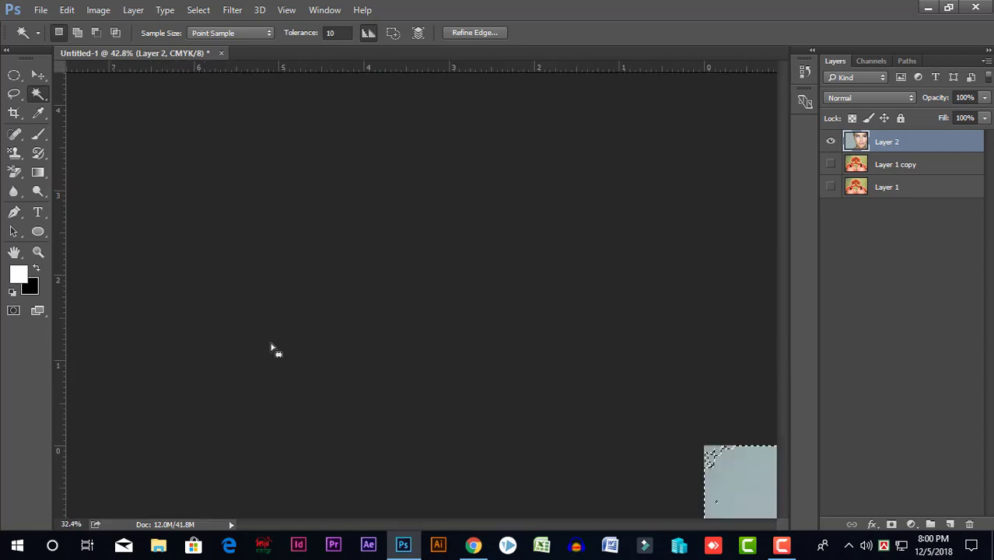
scroll(340, 334, up, 5)
scroll(232, 199, down, 2)
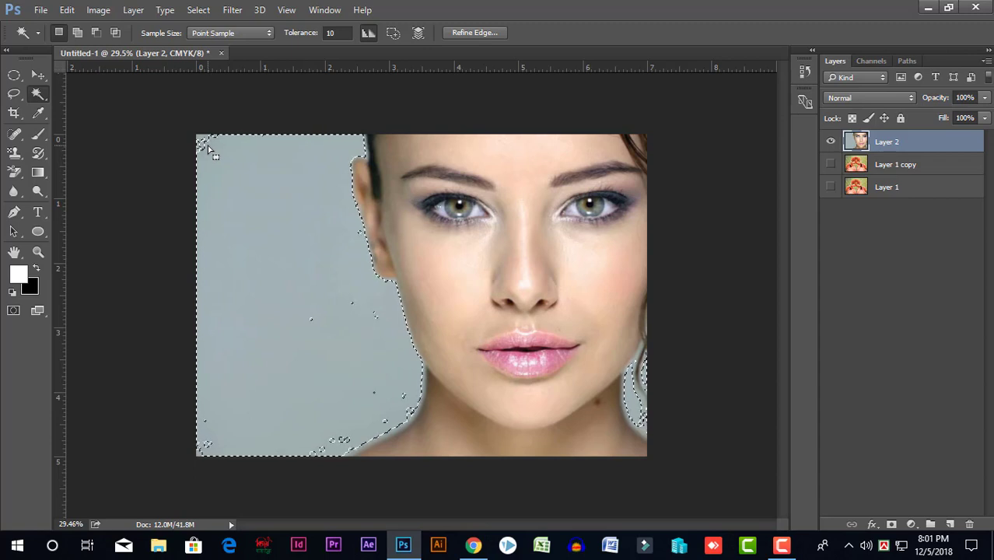
key(Delete)
key(ctrl+d)
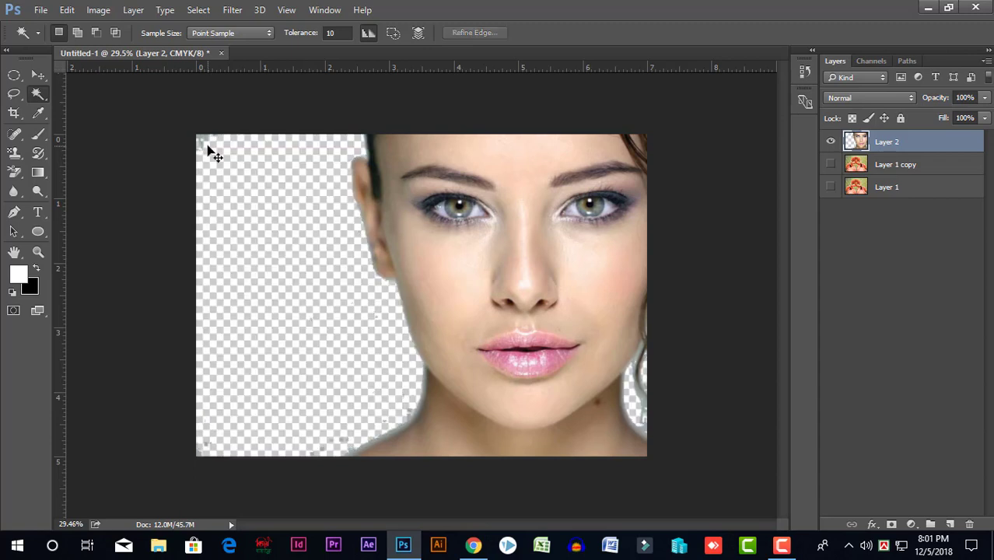
Step: Undo the deletion, retry it, then step back until the Layer 2 portrait is gone
key(ctrl+alt+z)
key(ctrl+alt+z)
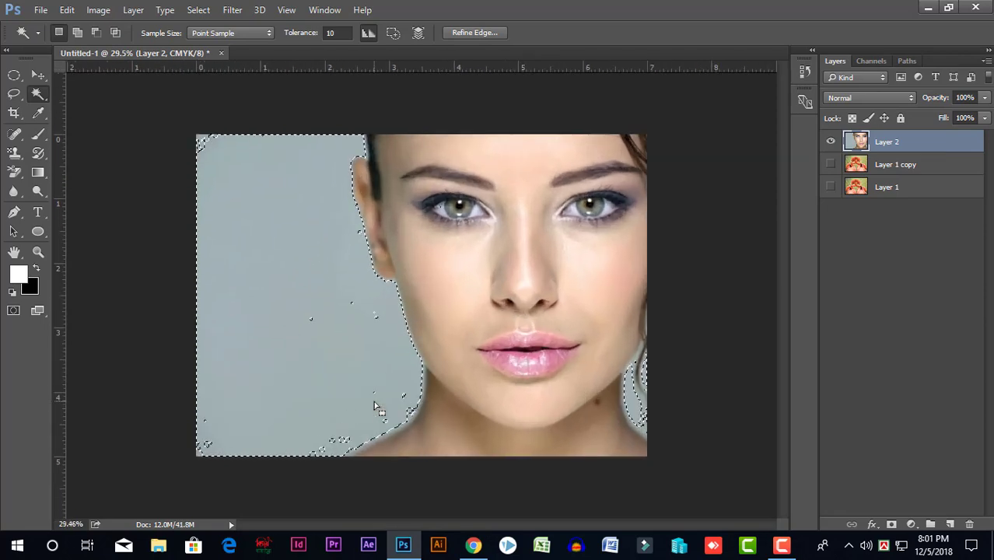
key(Delete)
key(ctrl+alt+z)
key(ctrl+d)
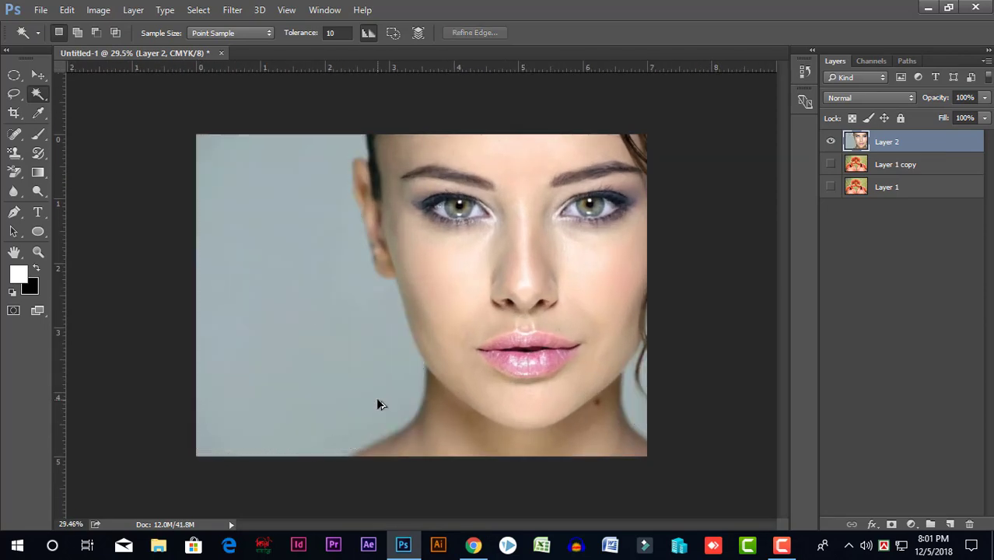
click(377, 401)
key(ctrl+alt+z)
key(ctrl+alt+z)
key(ctrl+alt+z)
key(ctrl+alt+z)
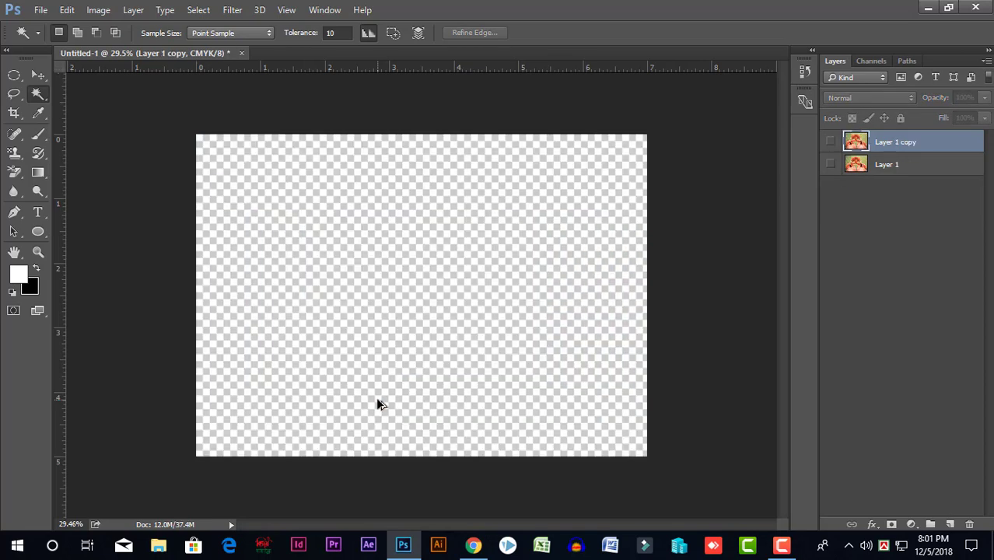
Step: Clear the leftover selection and make Layer 1 copy visible again
key(ctrl+d)
click(831, 141)
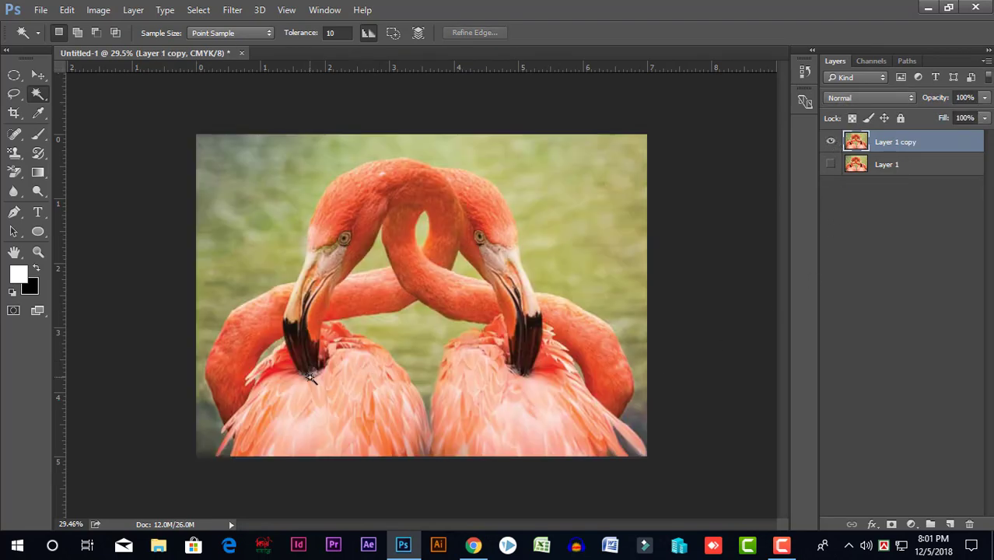
scroll(310, 378, up, 1)
scroll(272, 362, up, 2)
scroll(420, 370, down, 3)
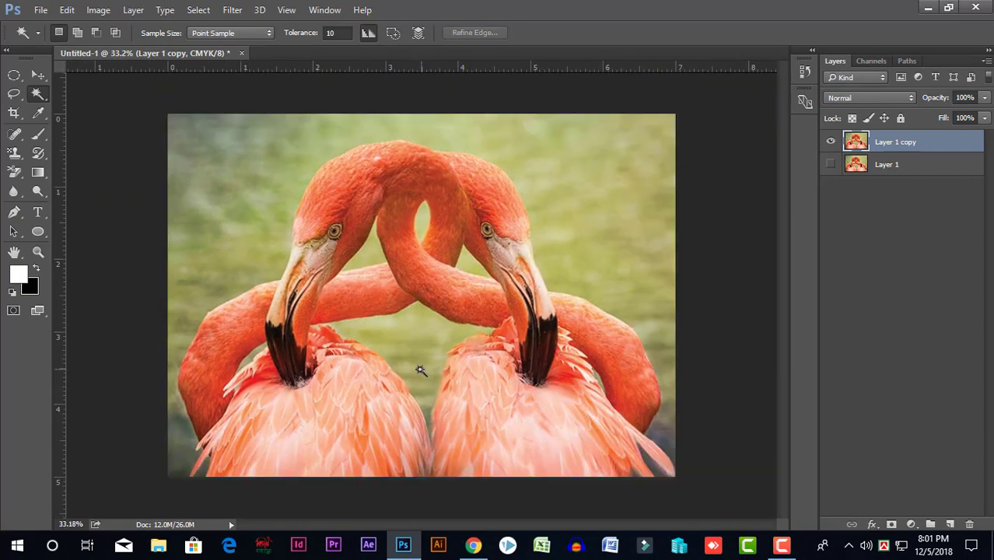
scroll(213, 219, up, 2)
scroll(315, 343, down, 2)
Step: Place a first Pen path point on the image and bring up the eraser variants
key(p)
click(199, 447)
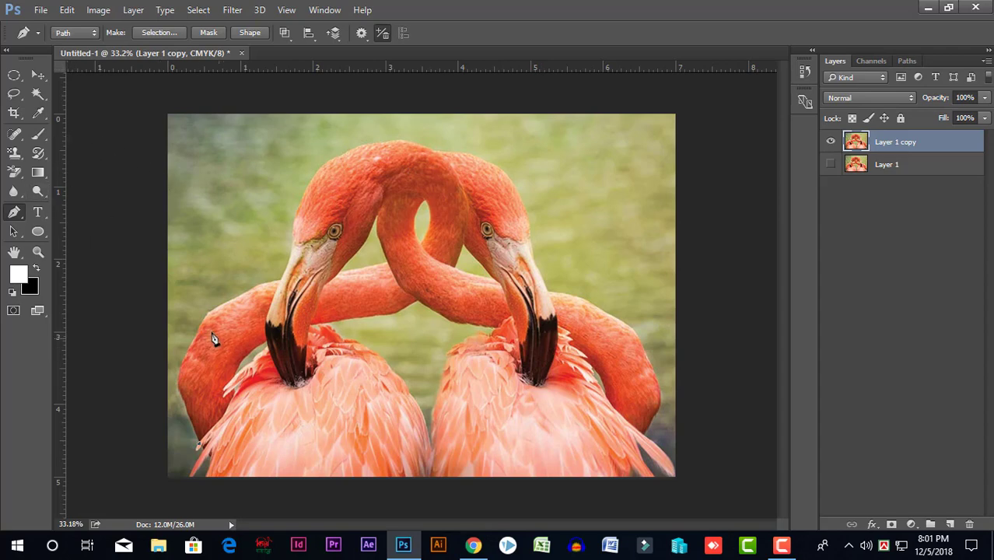
click(12, 168)
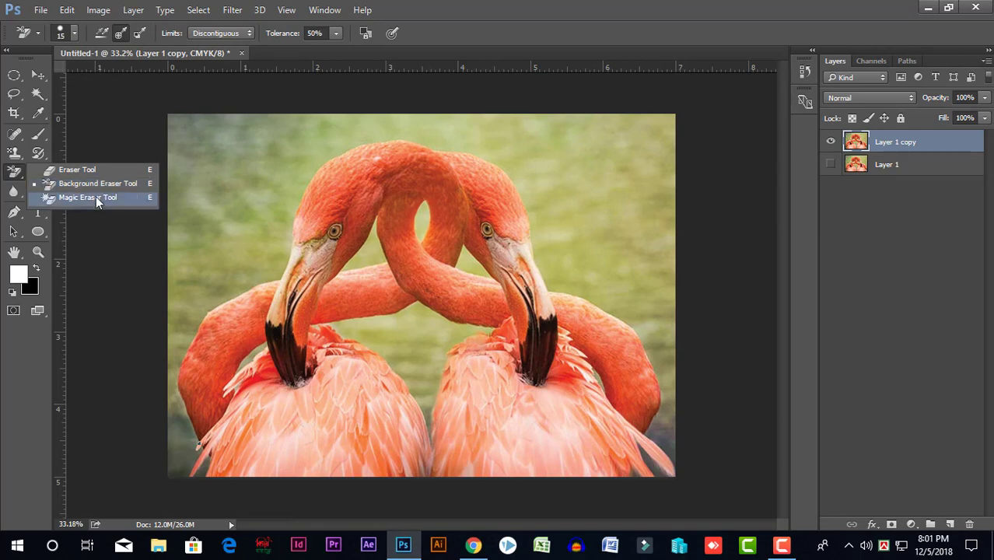
Step: With the Magic Eraser, remove the green at the upper left, along the top edge and on the right side
click(85, 197)
click(212, 189)
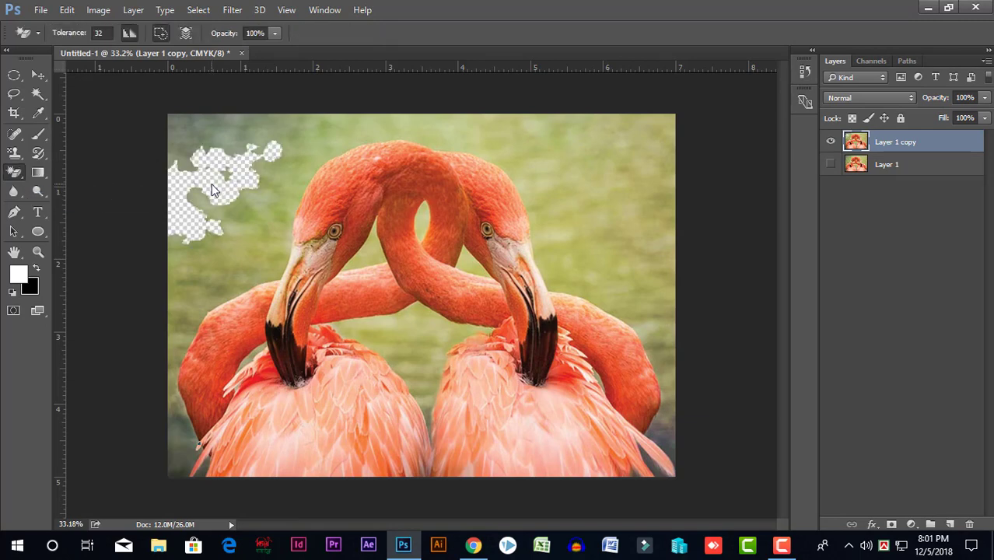
click(325, 124)
click(591, 160)
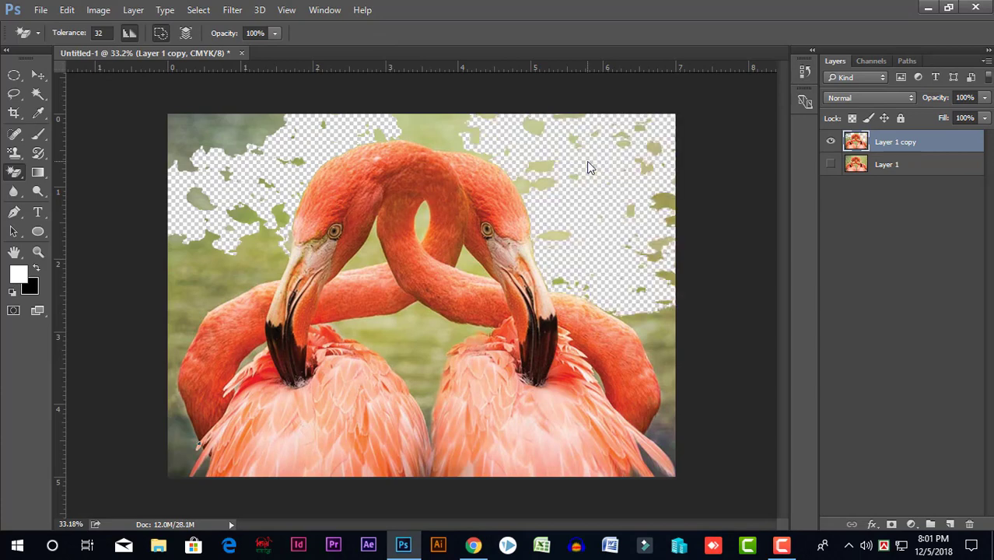
click(668, 326)
click(666, 370)
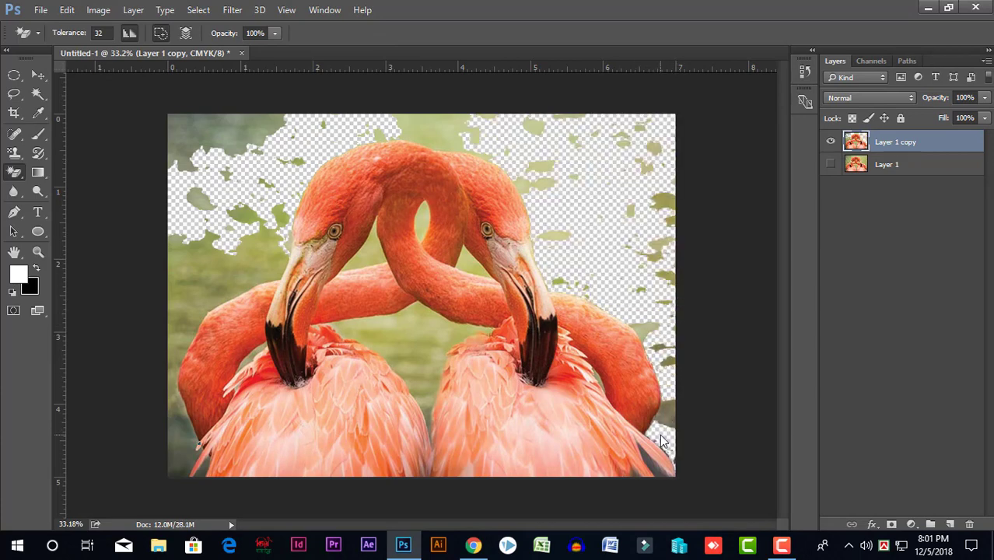
Step: Erase the green between the flamingos' necks and bodies, at the top centre and in the left patches
click(421, 352)
click(418, 330)
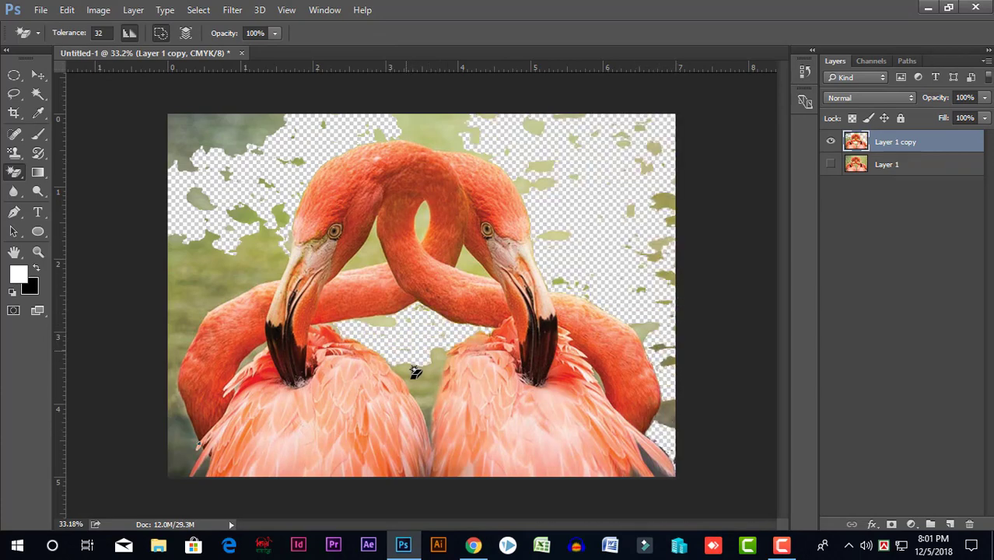
click(427, 382)
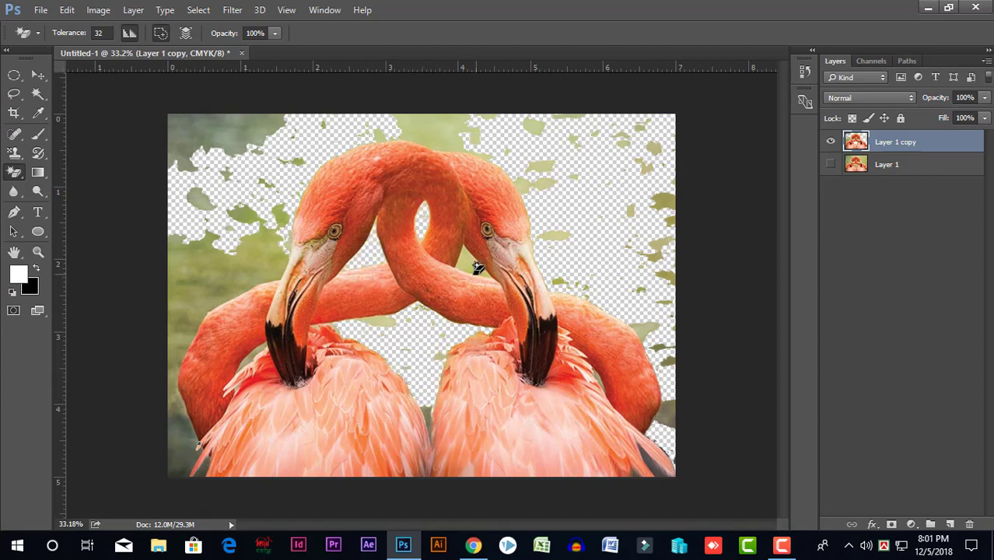
click(443, 131)
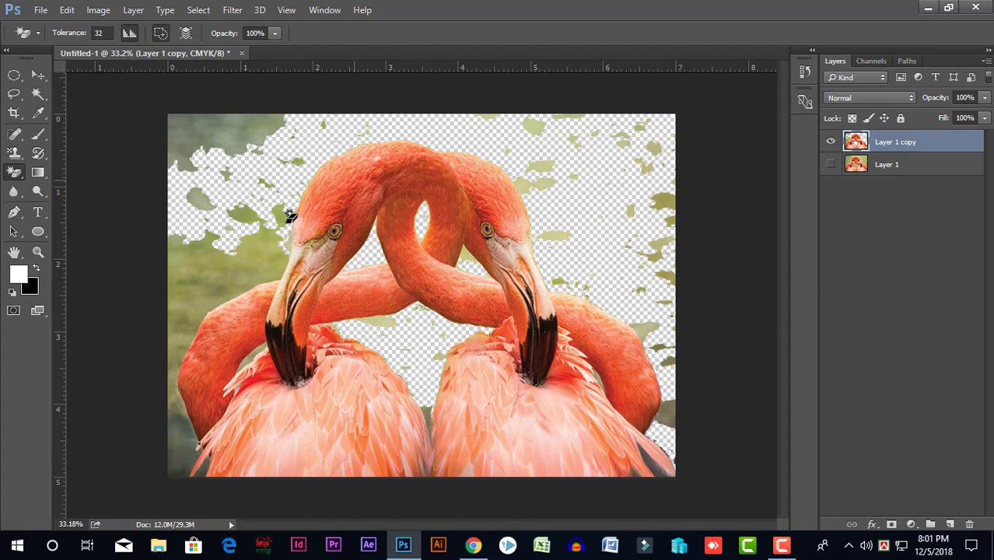
click(228, 279)
click(253, 227)
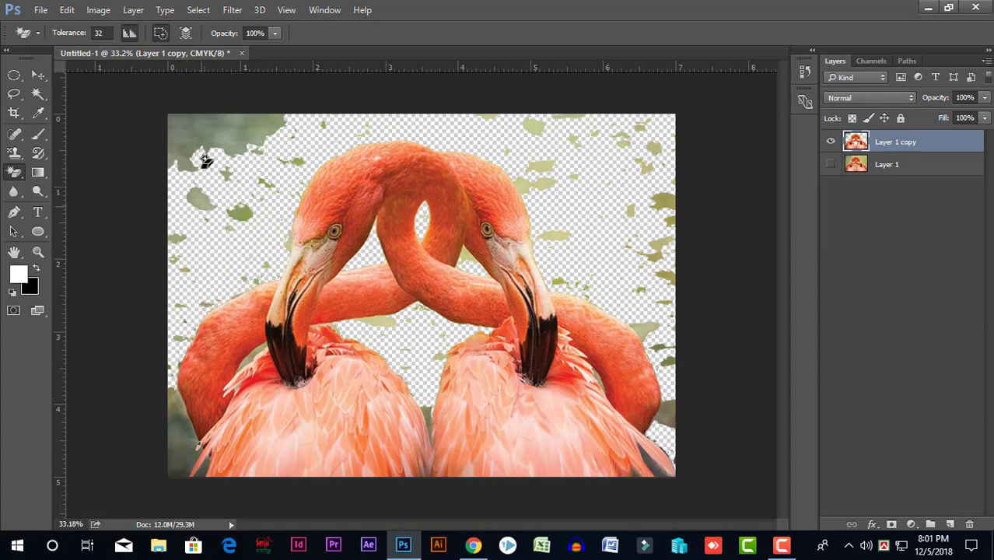
click(203, 159)
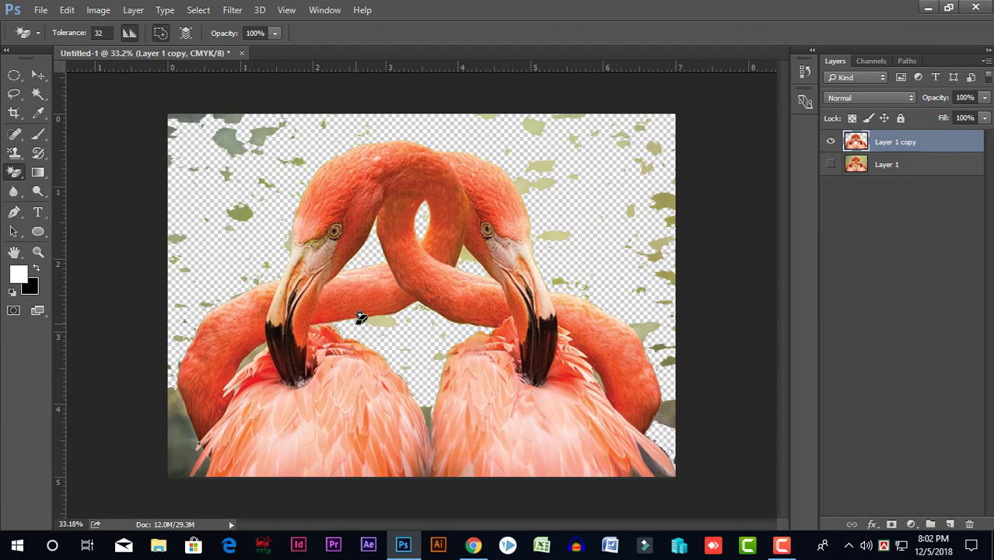
Step: Undo every Magic Eraser erasure until the green background around the flamingos is fully restored
key(ctrl+z)
key(ctrl+alt+z)
key(ctrl+alt+z)
key(ctrl+alt+z)
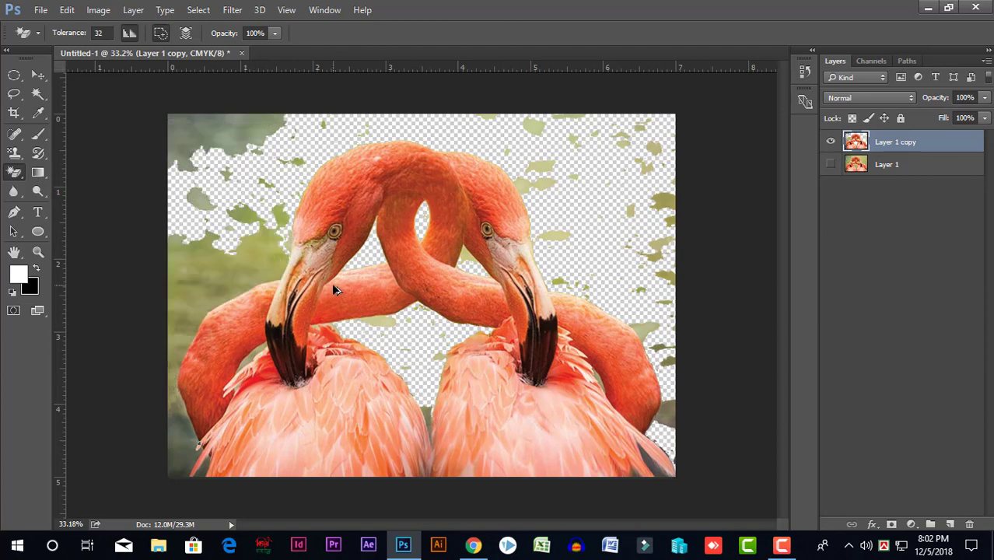
key(ctrl+alt+z)
key(ctrl+alt+z)
key(ctrl+alt+z)
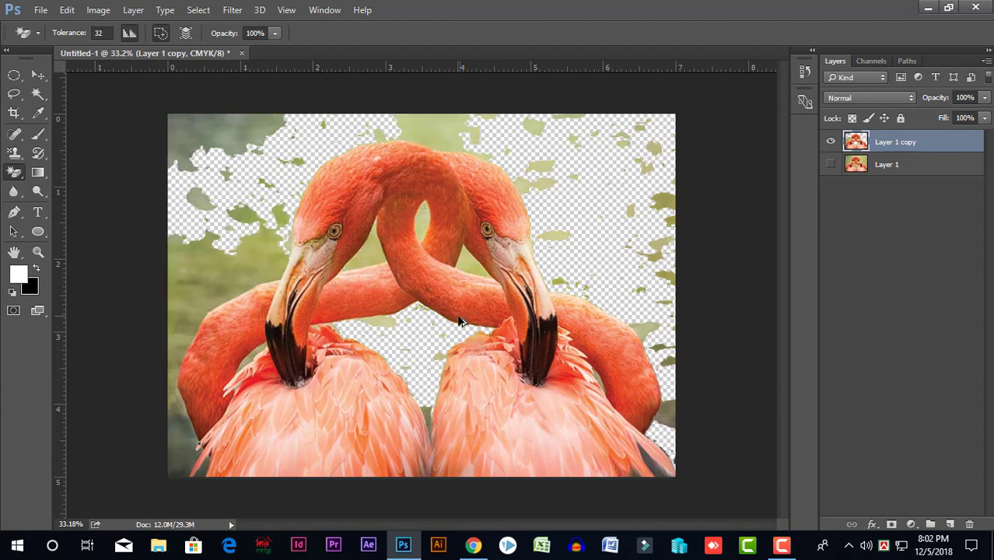
key(ctrl+alt+z)
key(ctrl+alt+z)
key(ctrl+alt+z)
key(ctrl+alt+z)
key(ctrl+alt+z)
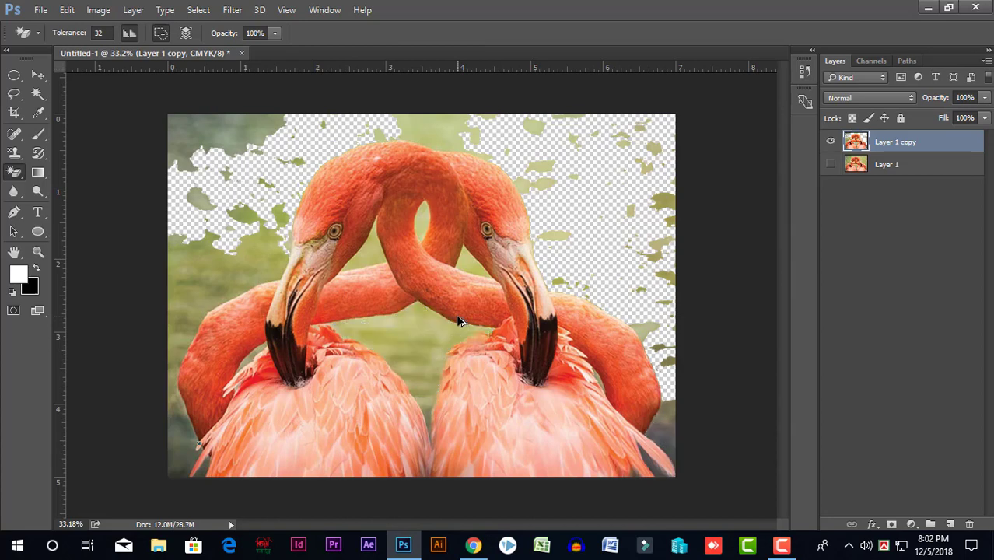
key(ctrl+alt+z)
key(ctrl+alt+z)
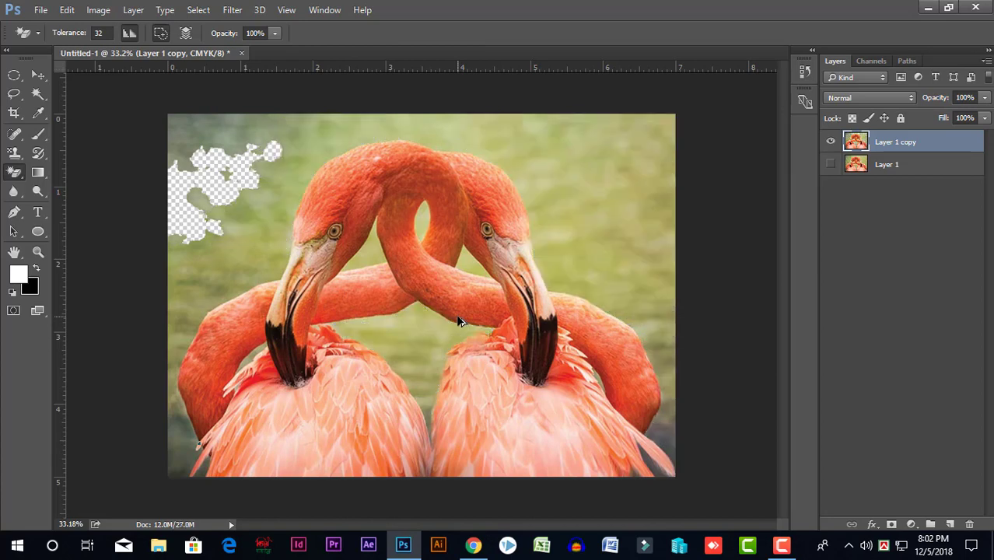
key(ctrl+alt+z)
Step: Choose the Background Eraser Tool and keep its Limits setting on Discontiguous
right_click(14, 176)
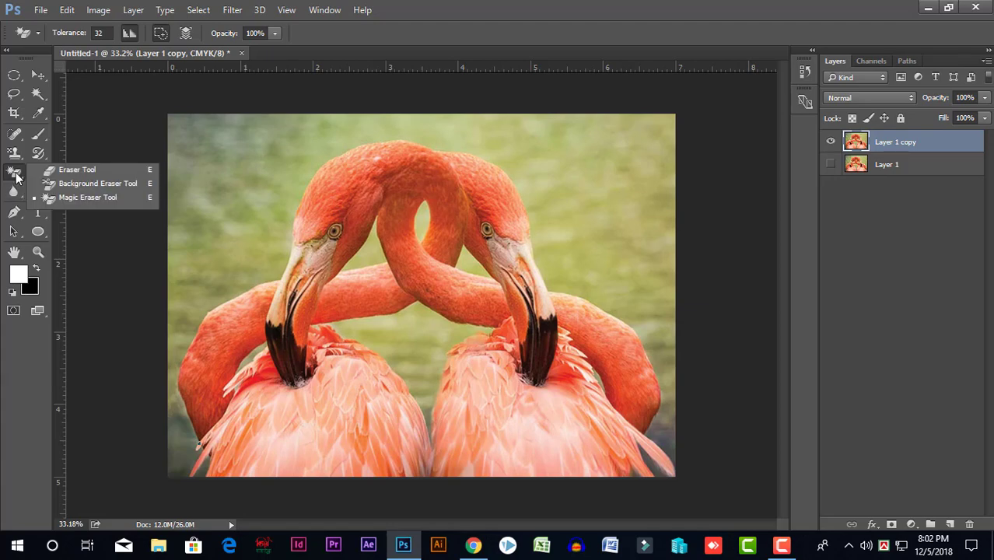
click(70, 183)
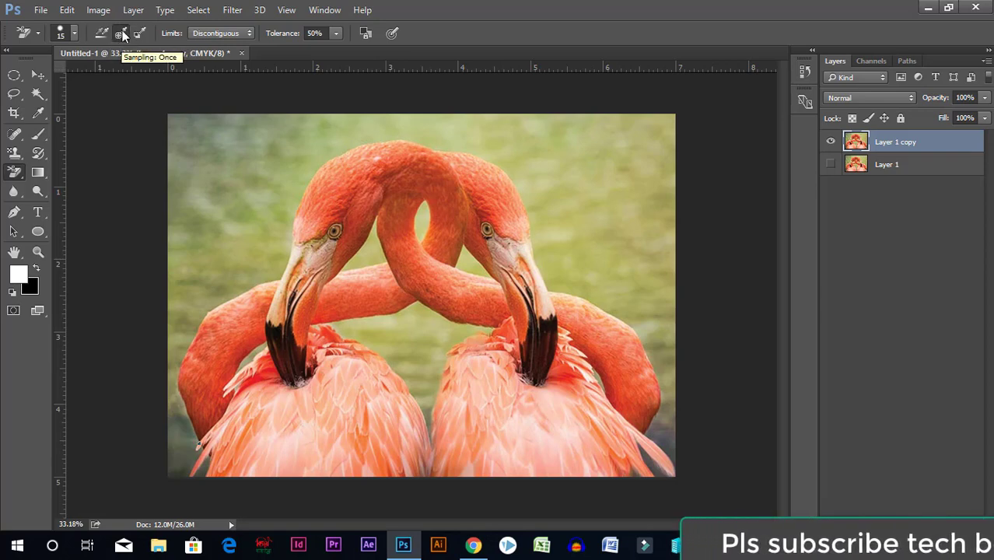
click(238, 34)
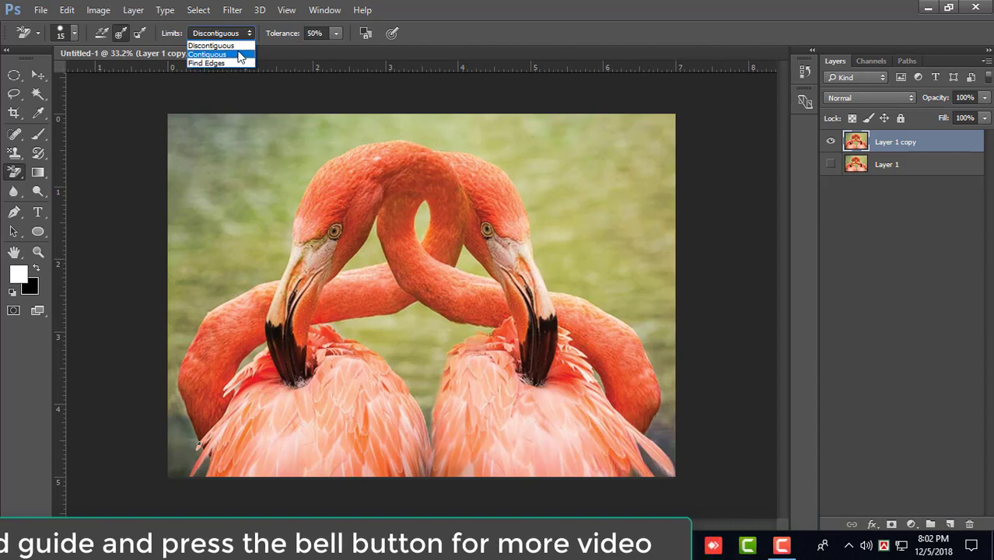
click(228, 46)
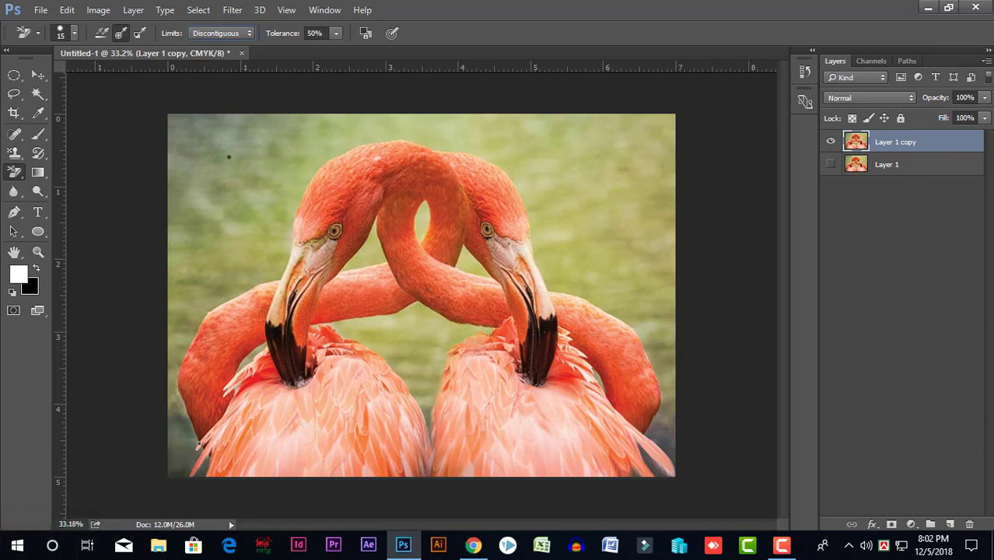
click(39, 75)
Step: Background-erase around both heads, the left neck and the right edge, then clear the top-right at brush size 600
click(14, 173)
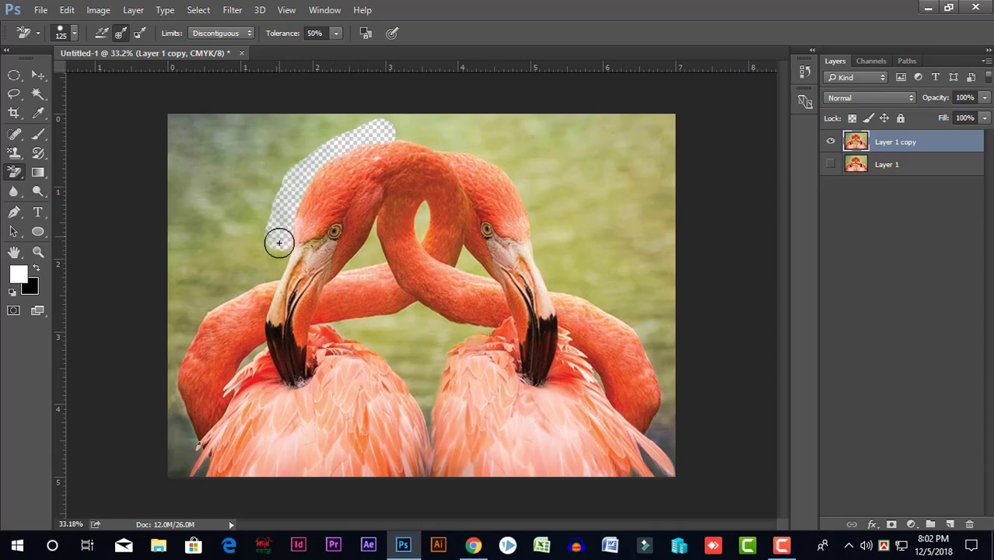
drag(276, 265, 247, 278)
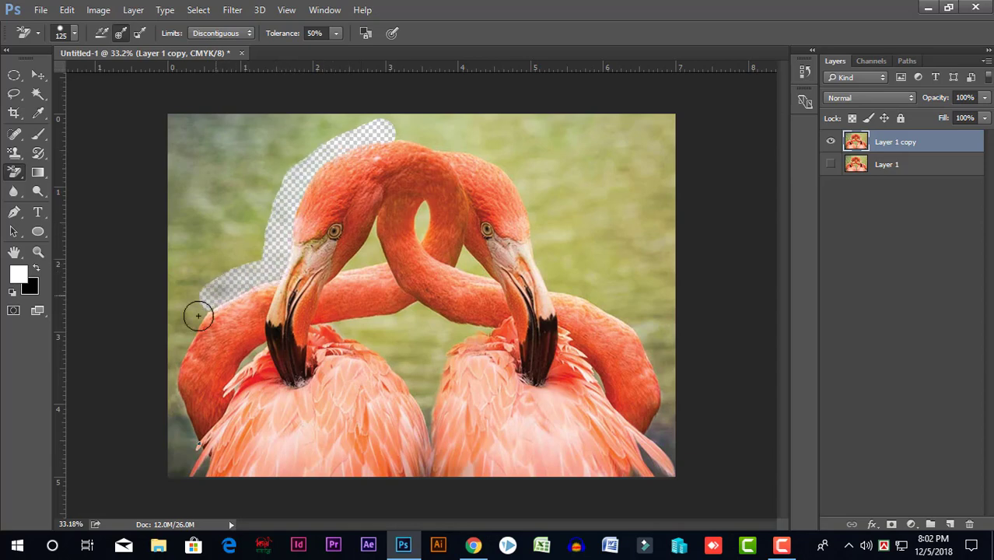
mouse_move(198, 315)
mouse_down()
mouse_move(170, 381)
mouse_move(176, 404)
mouse_move(182, 331)
mouse_move(257, 260)
mouse_up()
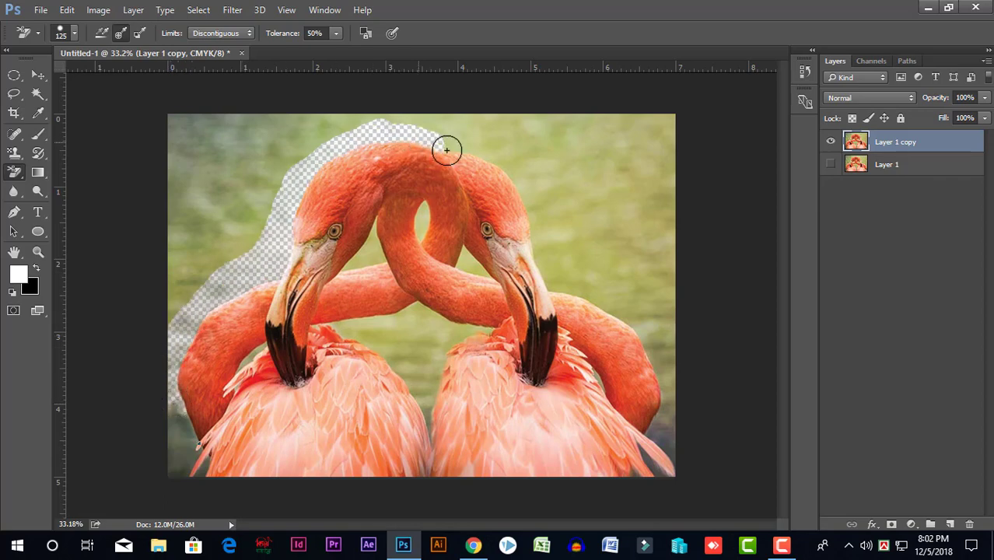
mouse_move(446, 150)
mouse_down()
mouse_move(498, 162)
mouse_move(533, 210)
mouse_move(551, 280)
mouse_move(612, 313)
mouse_move(661, 376)
mouse_up()
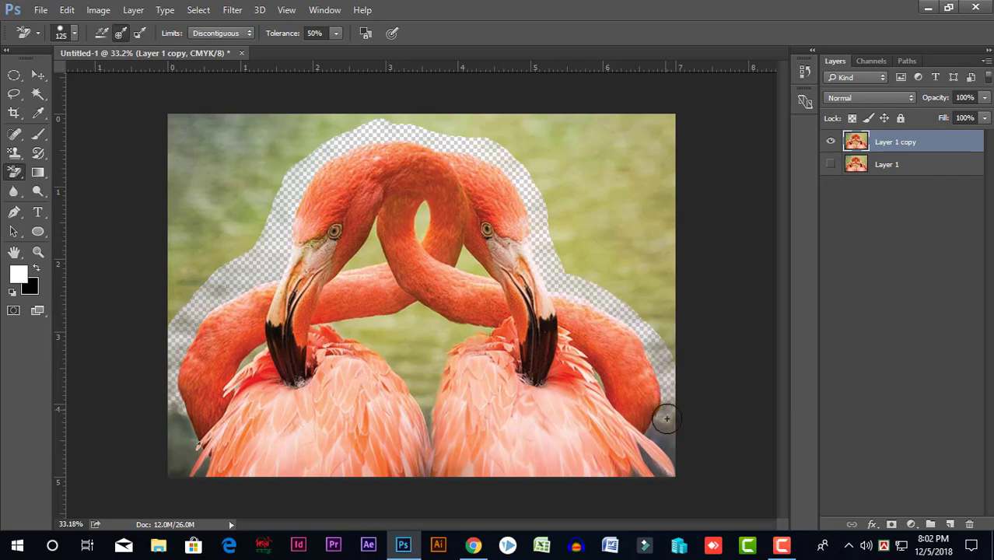
mouse_move(643, 332)
mouse_down()
mouse_move(659, 235)
mouse_move(651, 221)
mouse_up()
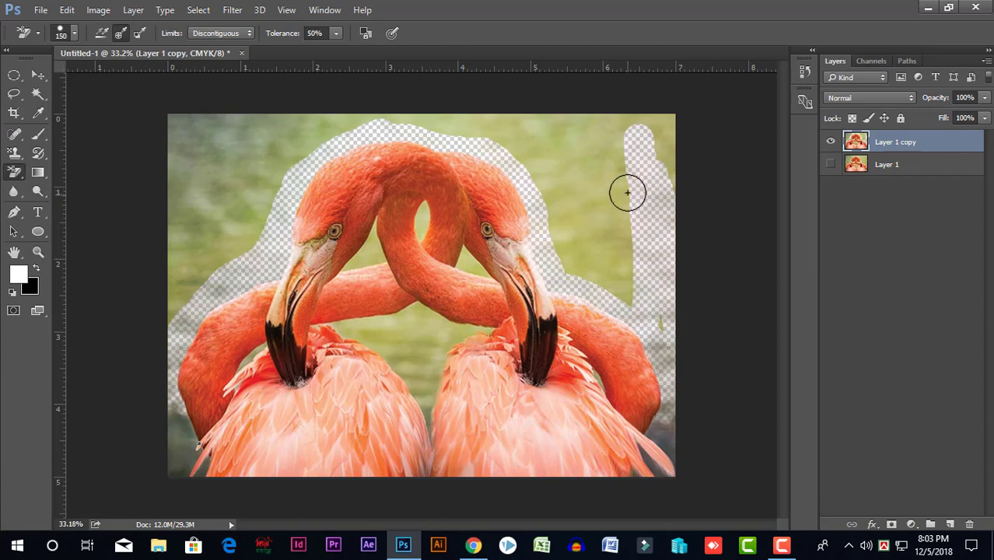
key(bracketright)
mouse_move(628, 224)
mouse_down()
mouse_move(634, 133)
mouse_move(647, 209)
mouse_move(668, 238)
mouse_move(601, 210)
mouse_move(585, 147)
mouse_move(368, 105)
mouse_move(196, 113)
mouse_move(272, 125)
mouse_move(149, 188)
mouse_move(214, 175)
mouse_move(229, 201)
mouse_move(284, 56)
mouse_up()
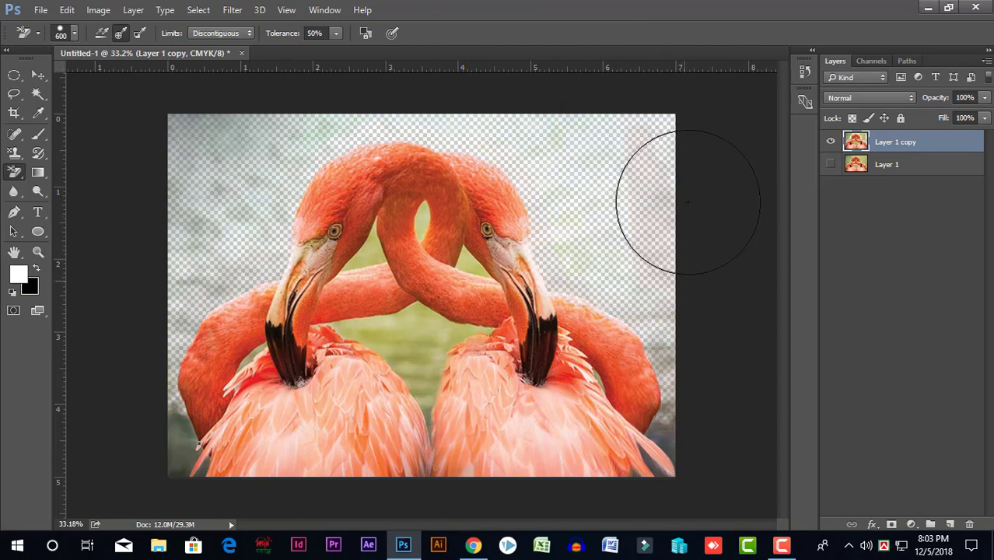
Step: Shrink the eraser to 300 and clear the upper-left corner and the grey remnants on the right edge
scroll(633, 203, up, 3)
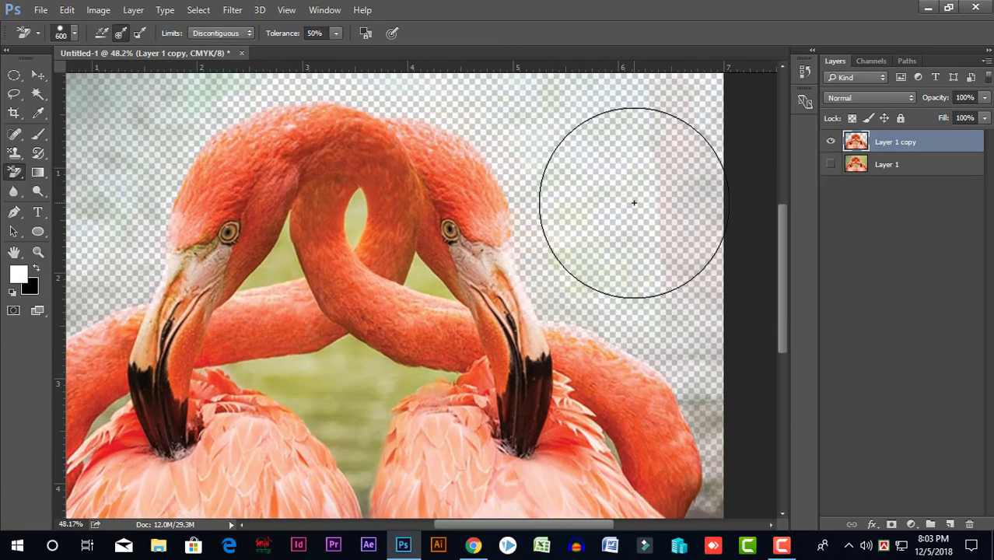
scroll(634, 204, down, 2)
key(bracketleft)
key(bracketleft)
key(bracketleft)
key(bracketleft)
key(bracketleft)
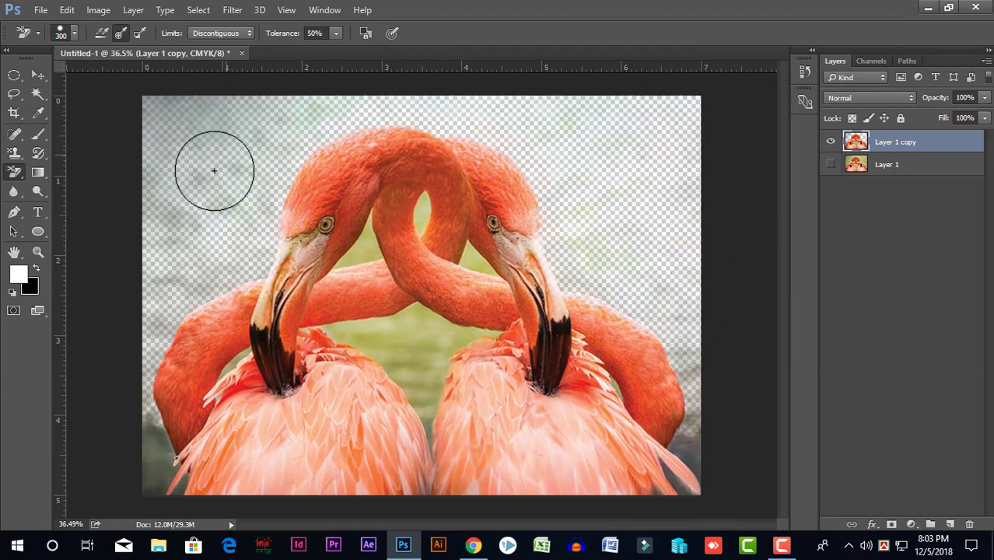
mouse_move(214, 171)
mouse_down()
mouse_move(198, 242)
mouse_move(162, 200)
mouse_move(196, 165)
mouse_move(227, 146)
mouse_move(239, 152)
mouse_move(201, 248)
mouse_move(221, 232)
mouse_move(165, 211)
mouse_move(181, 192)
mouse_move(242, 197)
mouse_move(228, 201)
mouse_move(214, 245)
mouse_move(231, 201)
mouse_move(236, 229)
mouse_move(216, 181)
mouse_move(191, 234)
mouse_move(158, 211)
mouse_move(221, 161)
mouse_move(284, 145)
mouse_move(296, 110)
mouse_move(327, 102)
mouse_move(263, 127)
mouse_move(315, 119)
mouse_move(281, 127)
mouse_move(281, 114)
mouse_move(365, 112)
mouse_up()
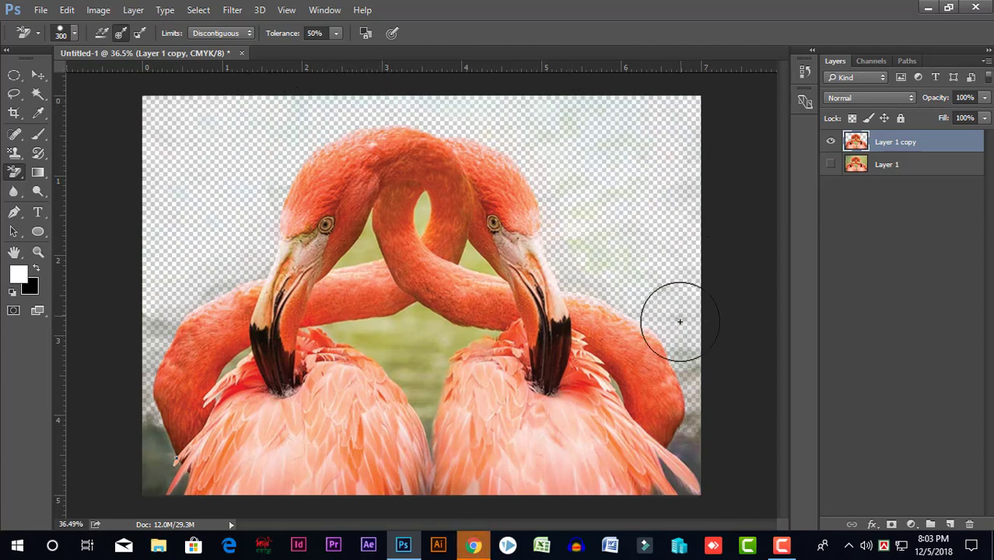
drag(680, 321, 699, 412)
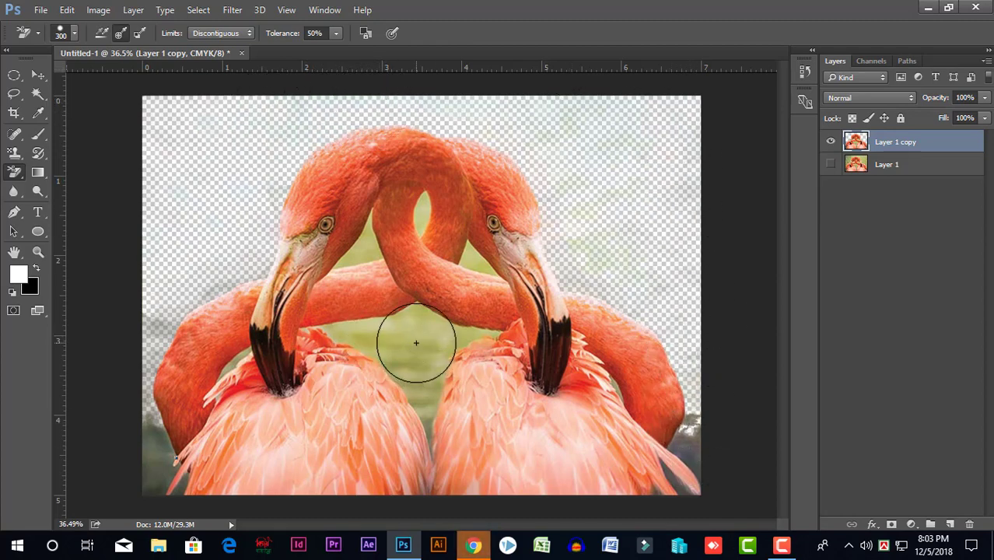
Step: At size 175, erase the background between the necks, inside the neck loop and beside the right neck
key(bracketleft)
key(bracketleft)
key(bracketleft)
mouse_move(411, 338)
mouse_down()
mouse_move(478, 343)
mouse_move(458, 348)
mouse_move(491, 340)
mouse_move(428, 393)
mouse_move(426, 476)
mouse_up()
mouse_move(349, 345)
mouse_down()
mouse_move(322, 331)
mouse_move(398, 318)
mouse_move(421, 323)
mouse_move(414, 356)
mouse_up()
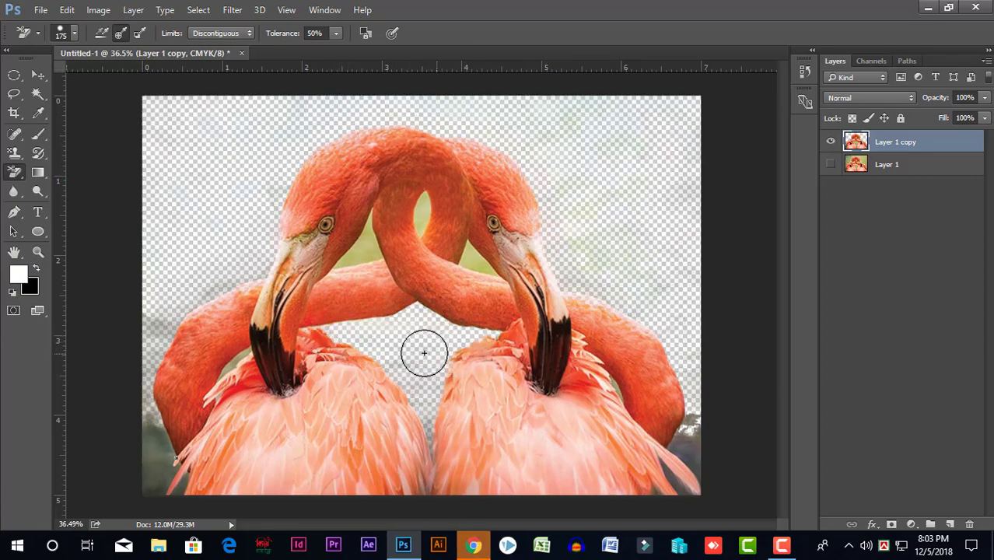
scroll(429, 333, down, 3)
scroll(371, 369, up, 2)
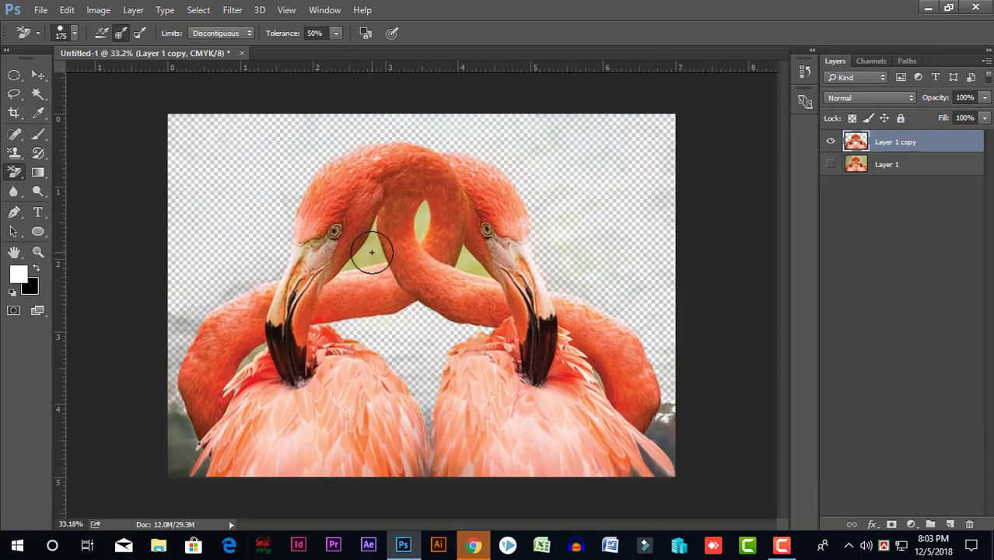
mouse_move(355, 271)
mouse_down()
mouse_move(423, 220)
mouse_move(420, 202)
mouse_move(416, 225)
mouse_move(434, 265)
mouse_move(556, 278)
mouse_up()
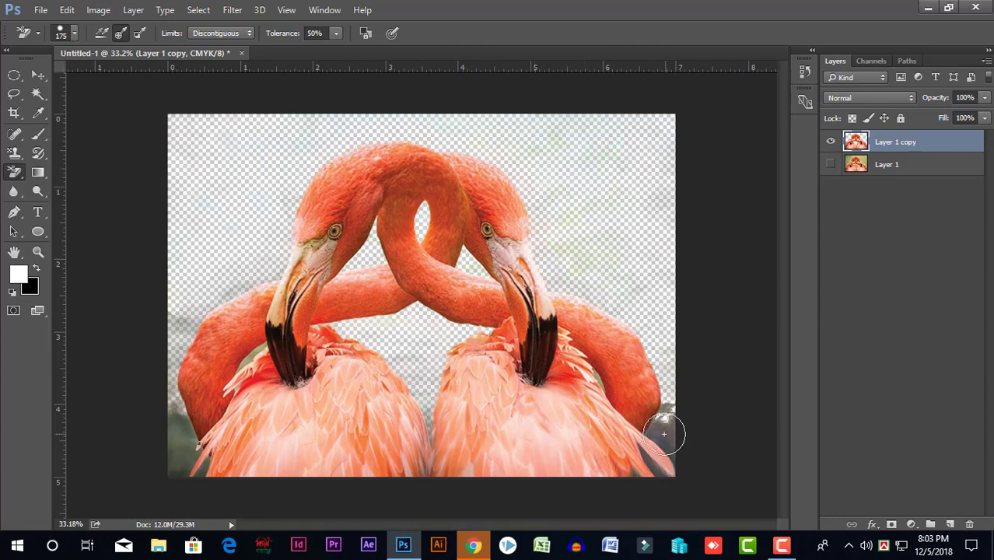
drag(663, 433, 688, 405)
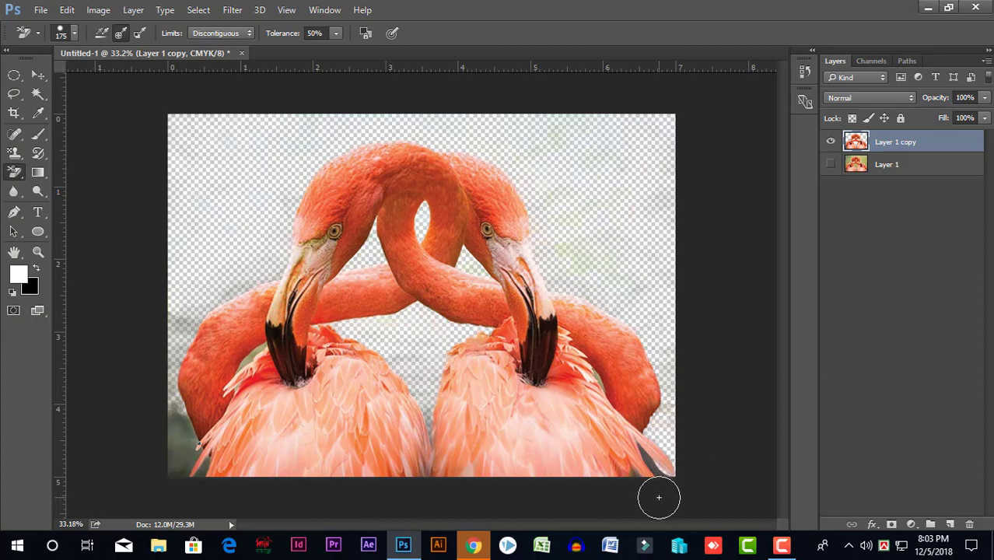
Step: Try erasing beside the right neck and along the left flamingo's lower edge, undoing both strokes
scroll(659, 498, up, 3)
scroll(659, 442, down, 2)
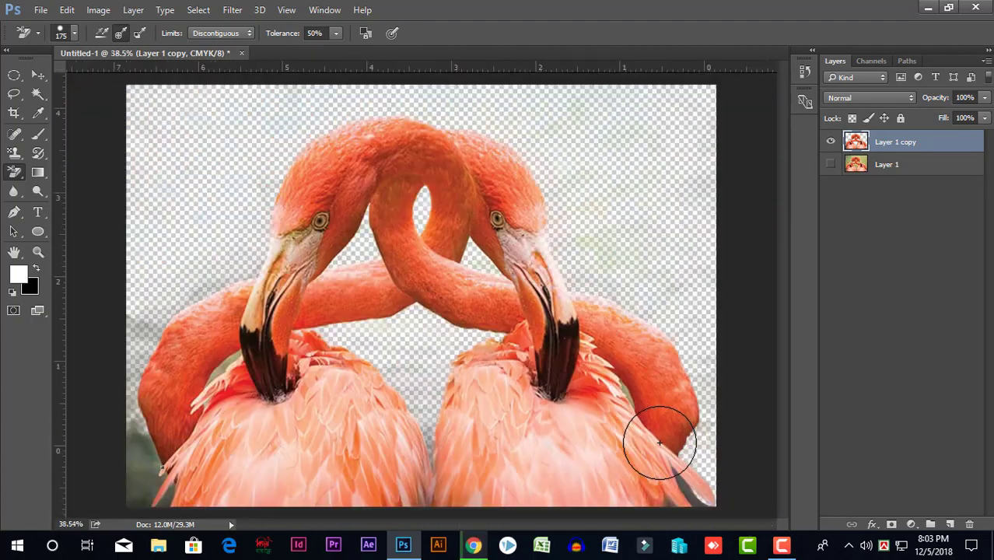
scroll(659, 442, down, 2)
scroll(695, 477, up, 7)
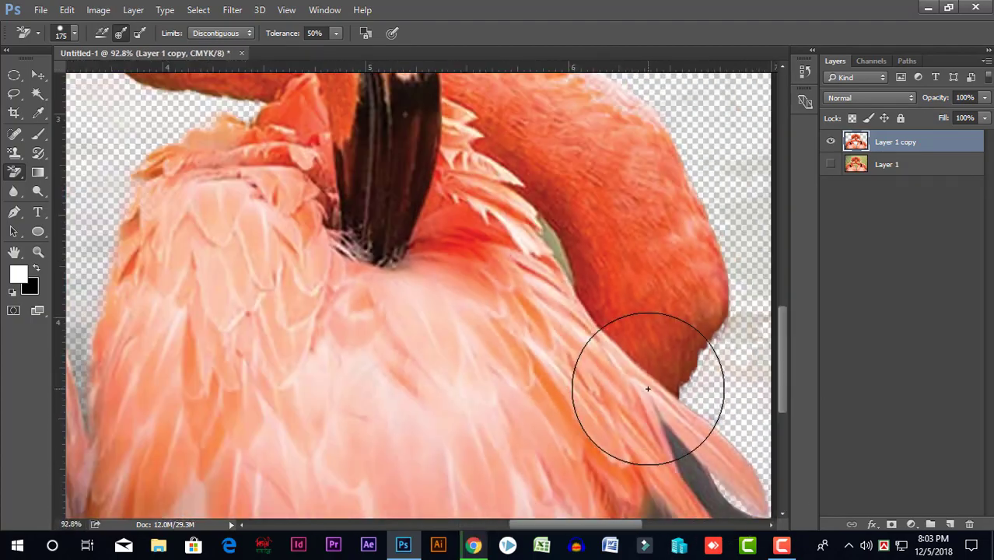
scroll(647, 388, down, 4)
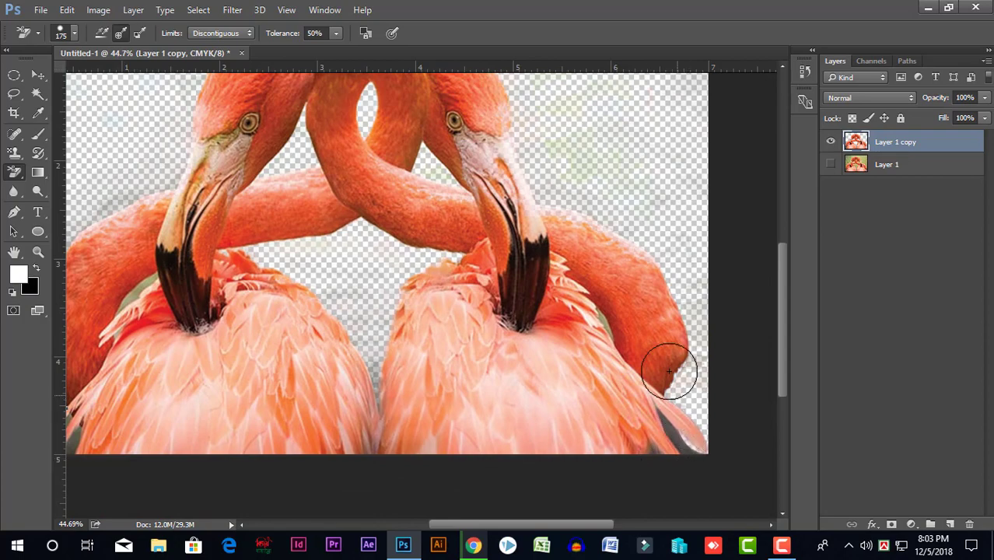
drag(648, 326, 643, 293)
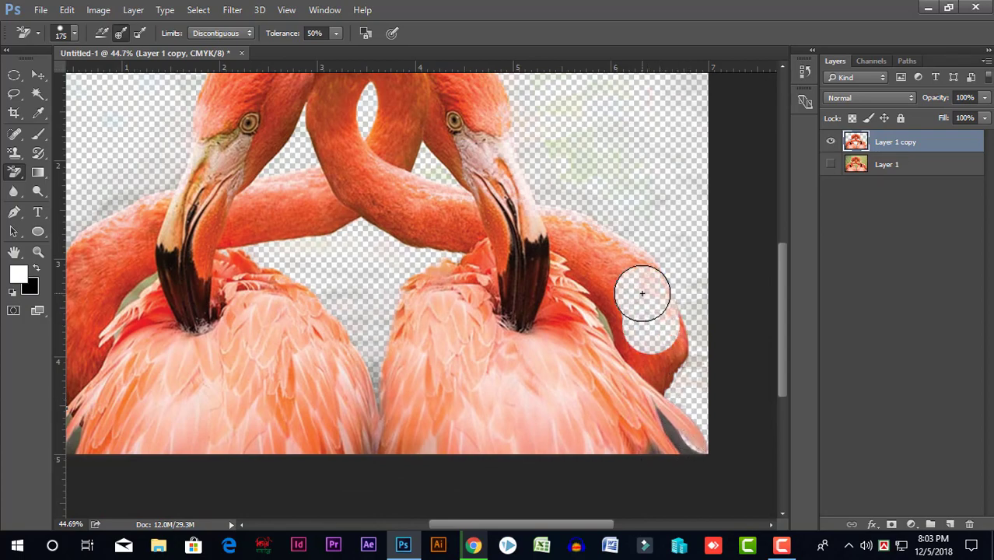
key(ctrl+z)
scroll(401, 348, down, 2)
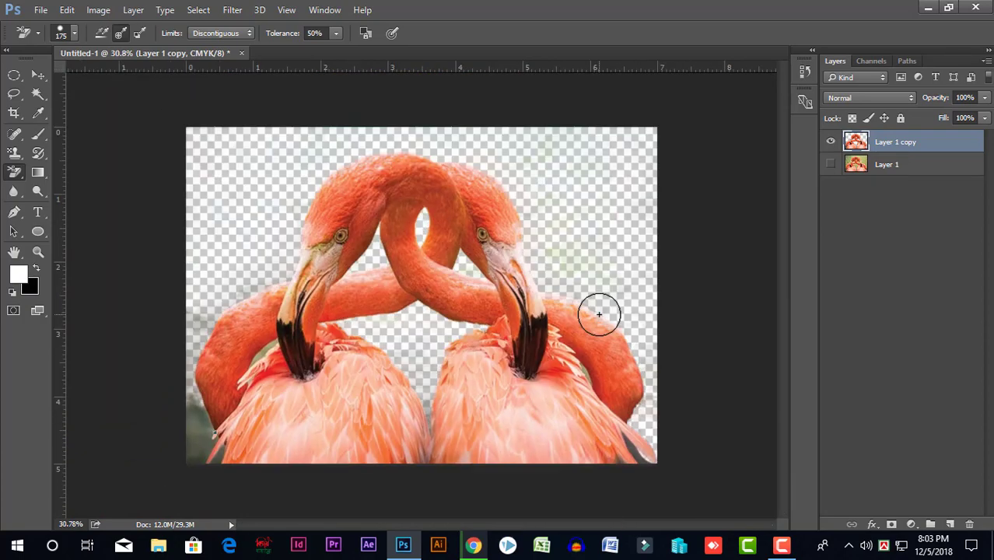
scroll(289, 445, down, 2)
scroll(216, 444, up, 8)
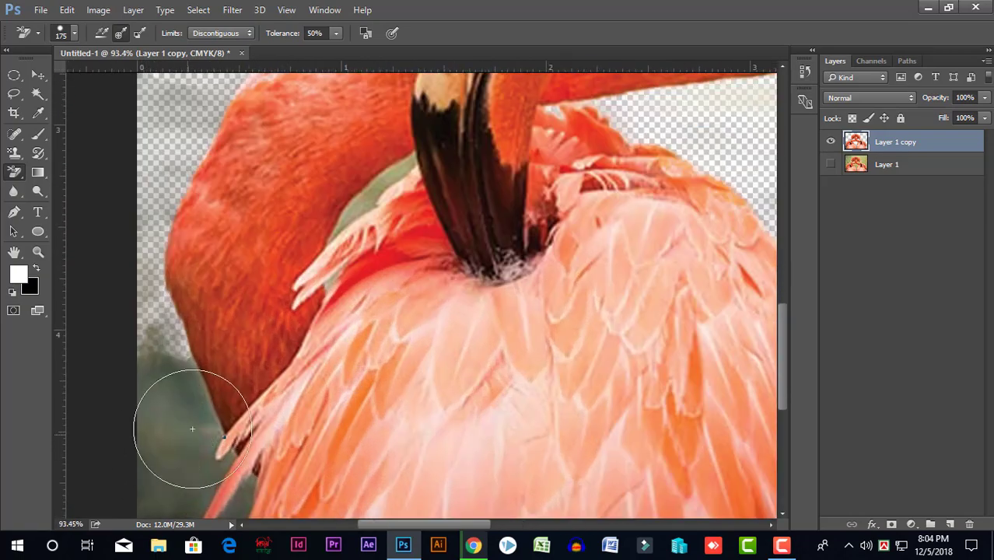
scroll(192, 429, down, 3)
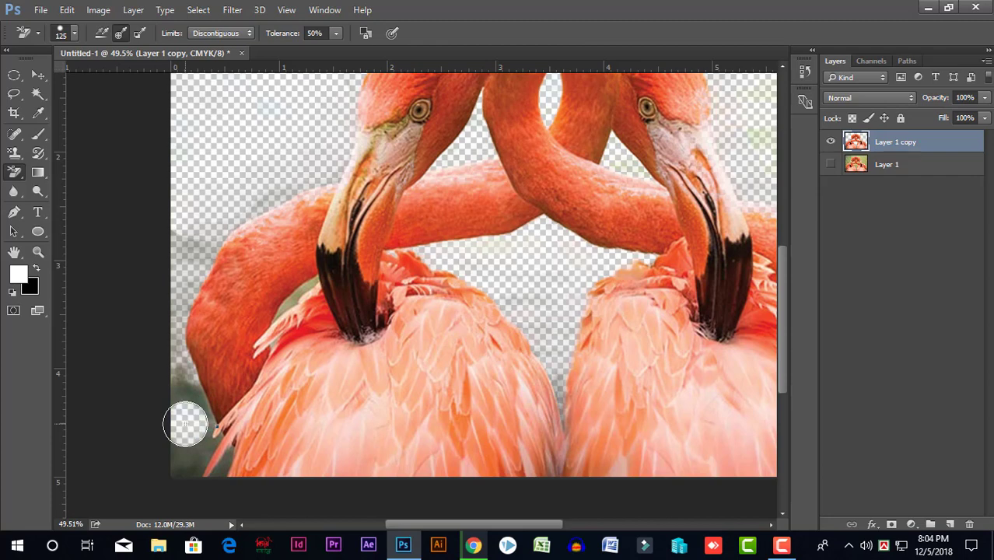
drag(185, 424, 170, 370)
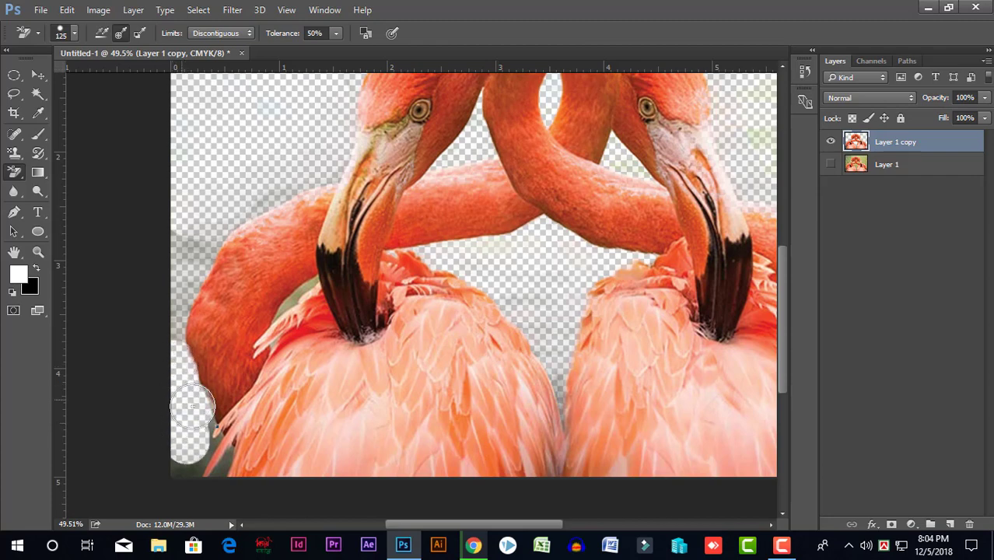
key(ctrl+z)
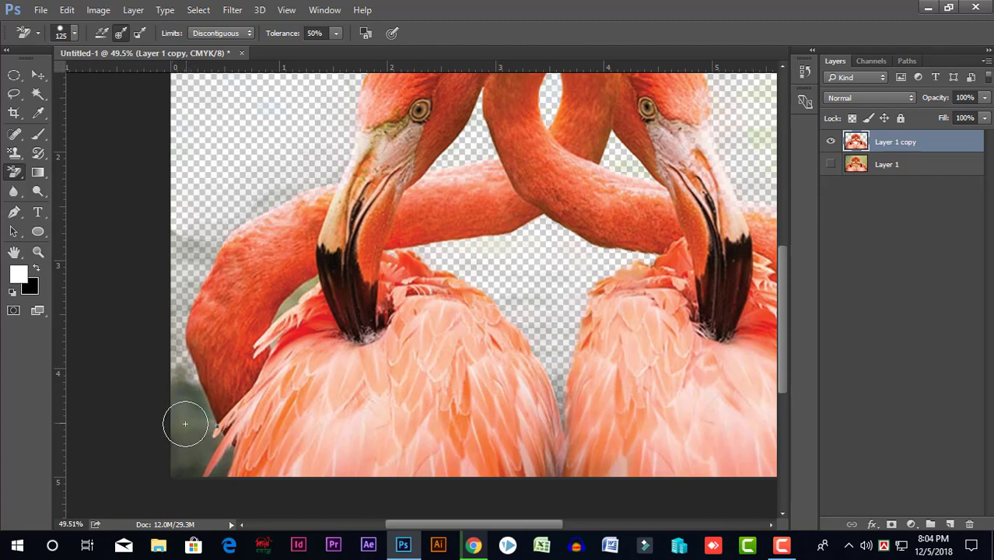
Step: With a smaller brush, erase the grey fringe along the left flamingo's lower-left edge
scroll(191, 424, up, 2)
key(bracketleft)
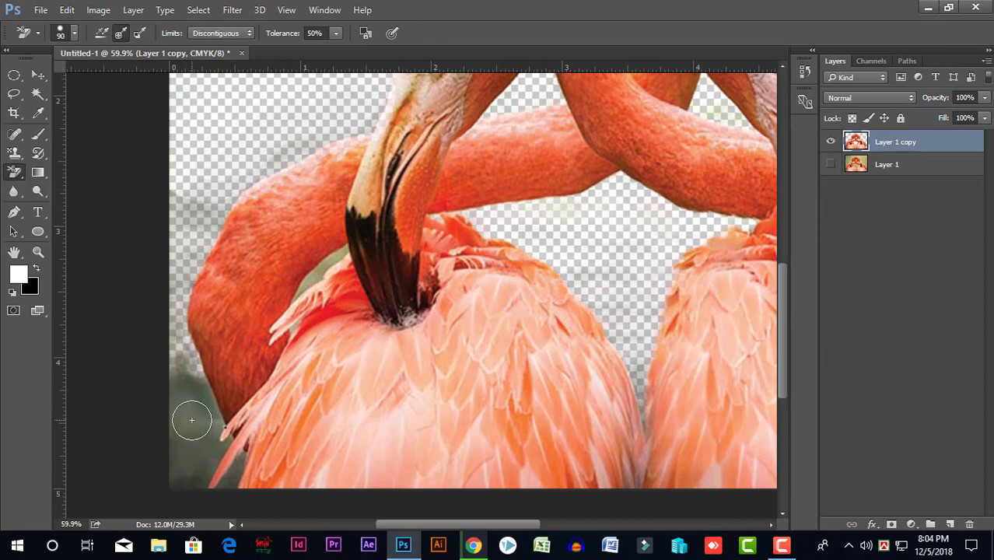
mouse_move(191, 420)
mouse_down()
mouse_move(177, 381)
mouse_move(176, 481)
mouse_move(206, 453)
mouse_up()
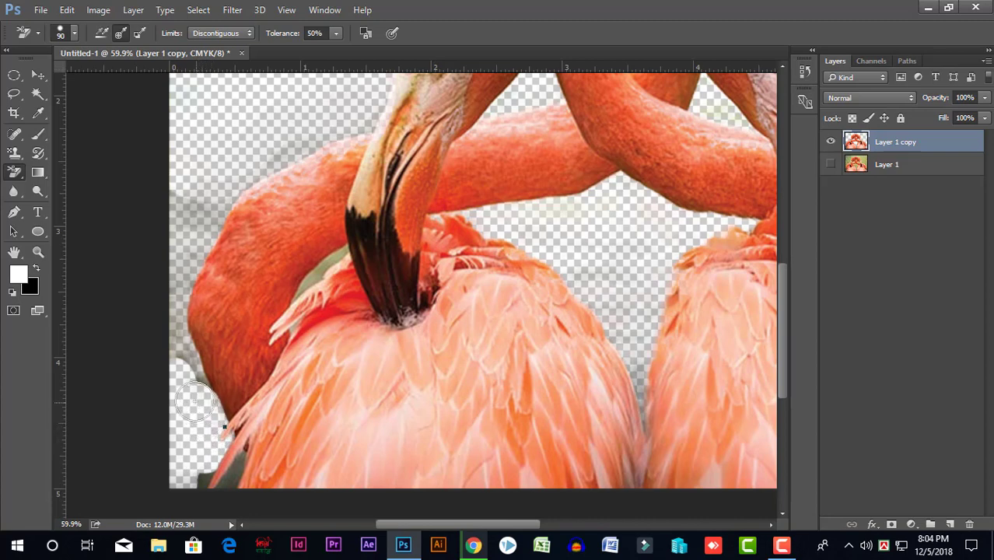
mouse_move(179, 370)
mouse_down()
mouse_move(164, 306)
mouse_move(191, 212)
mouse_move(220, 165)
mouse_move(192, 154)
mouse_move(171, 207)
mouse_move(176, 218)
mouse_move(208, 204)
mouse_move(207, 231)
mouse_move(239, 189)
mouse_move(319, 141)
mouse_move(295, 138)
mouse_move(222, 187)
mouse_move(202, 305)
mouse_move(201, 484)
mouse_up()
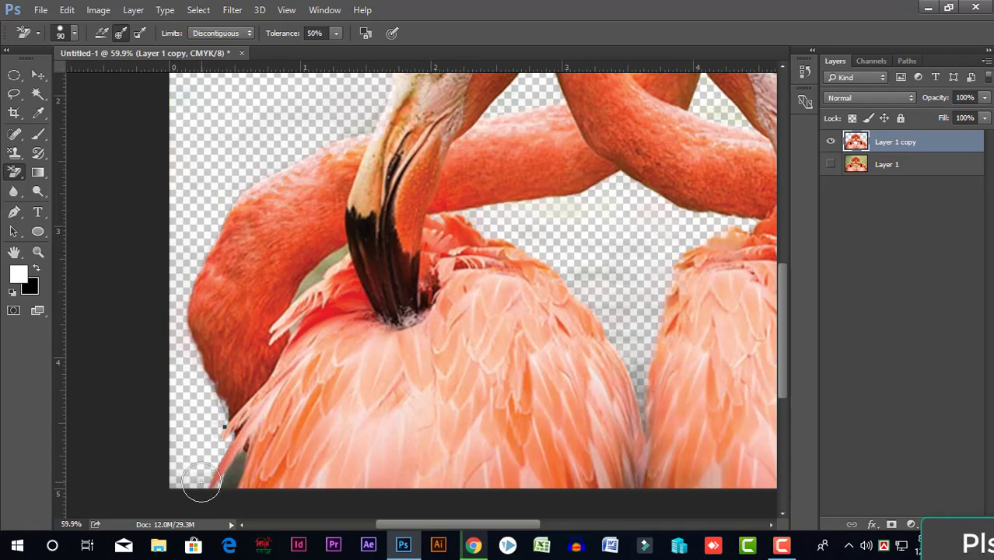
Step: At brush size 15, clean the remaining grey fringe and white blob beside the lower-left feathers
scroll(232, 473, up, 5)
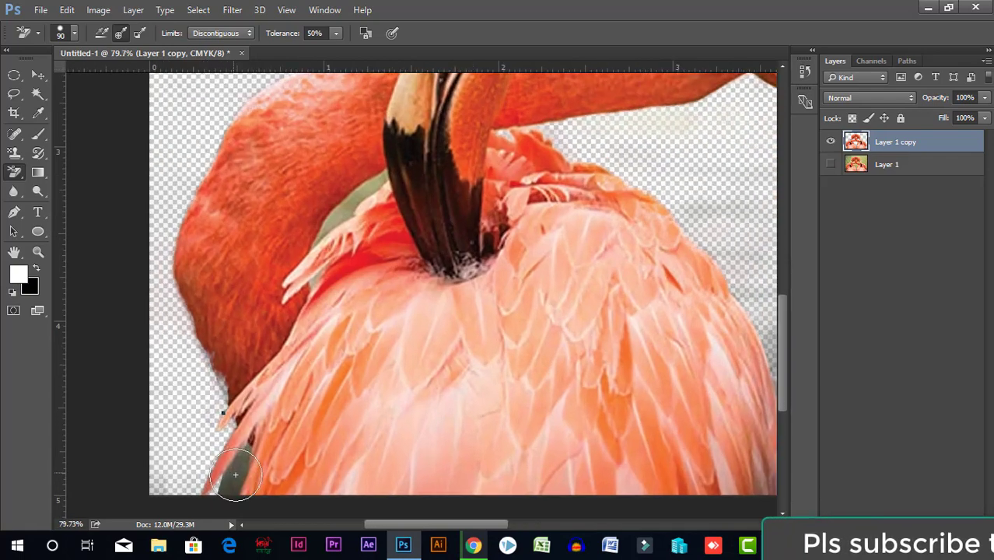
key(bracketleft)
key(bracketleft)
key(bracketleft)
key(bracketleft)
key(bracketleft)
key(bracketleft)
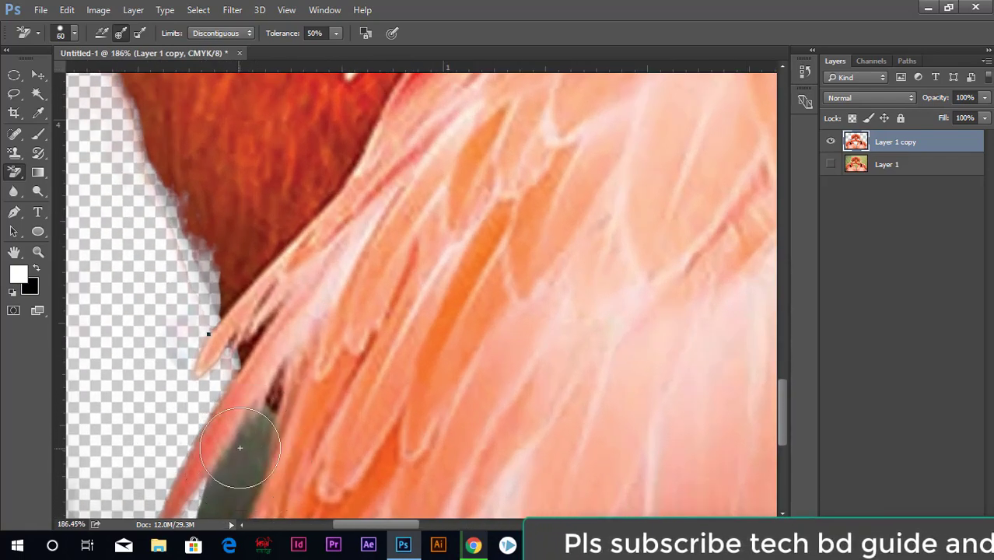
key(bracketleft)
key(bracketleft)
mouse_move(249, 451)
mouse_down()
mouse_move(212, 514)
mouse_move(220, 484)
mouse_up()
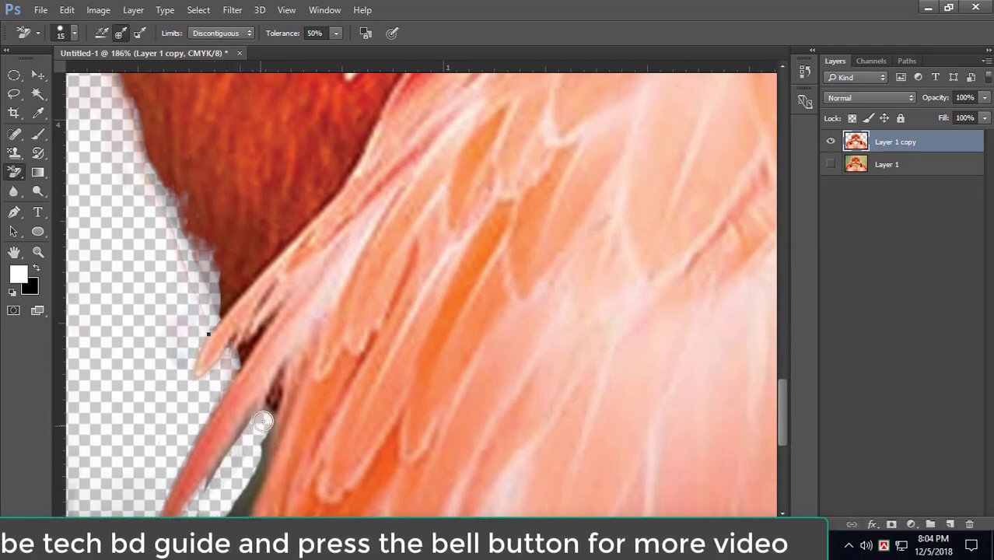
mouse_move(266, 417)
mouse_down()
mouse_move(249, 471)
mouse_move(261, 439)
mouse_move(265, 467)
mouse_up()
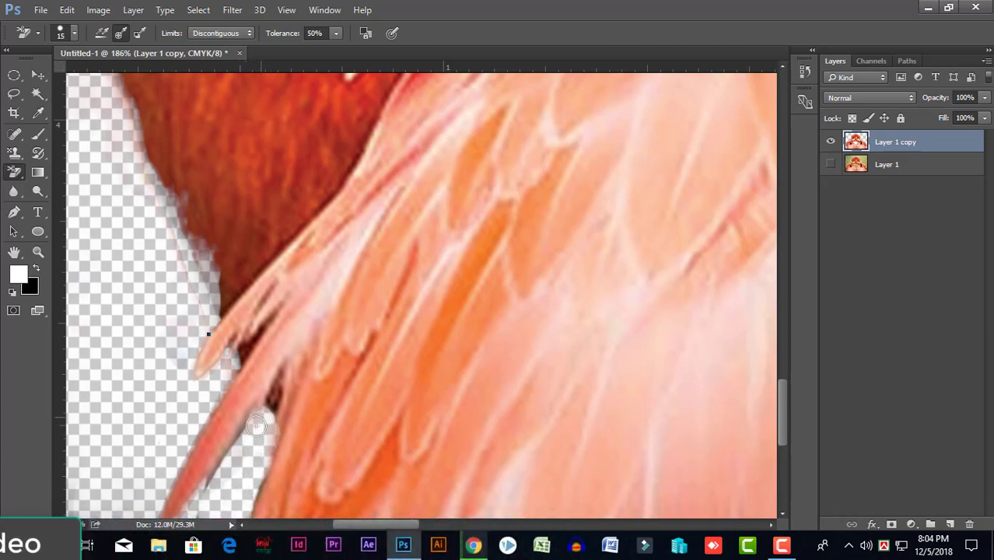
drag(249, 435, 231, 466)
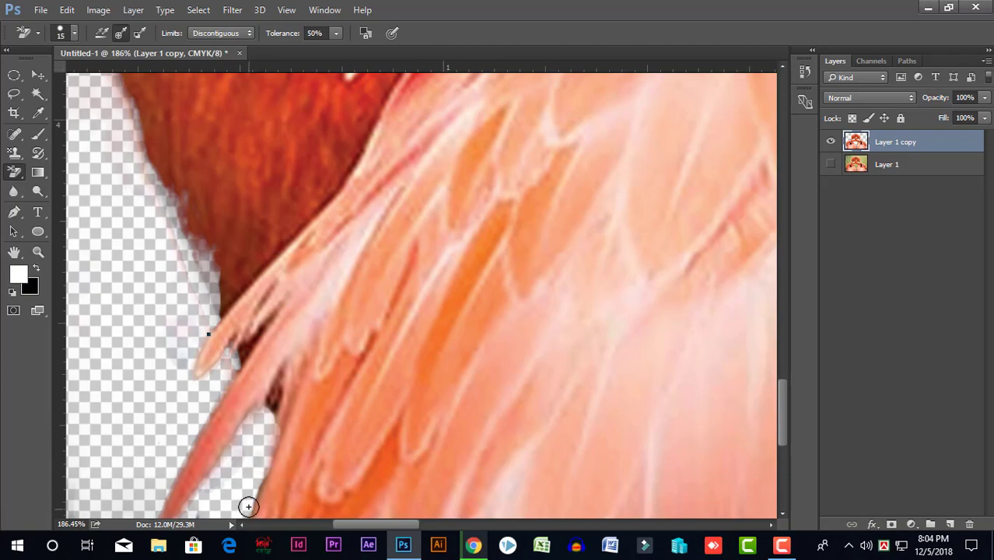
scroll(176, 425, down, 5)
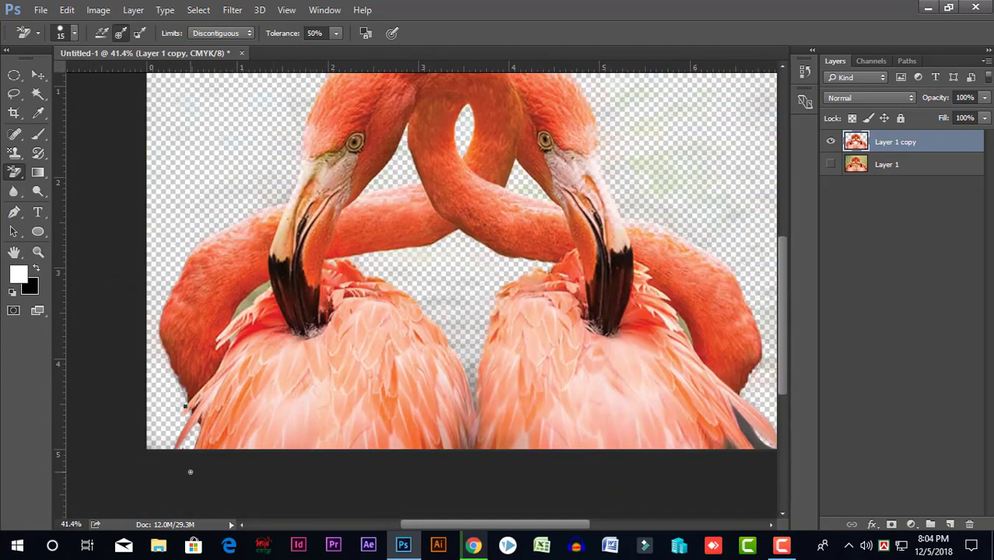
scroll(187, 468, up, 3)
scroll(174, 455, up, 2)
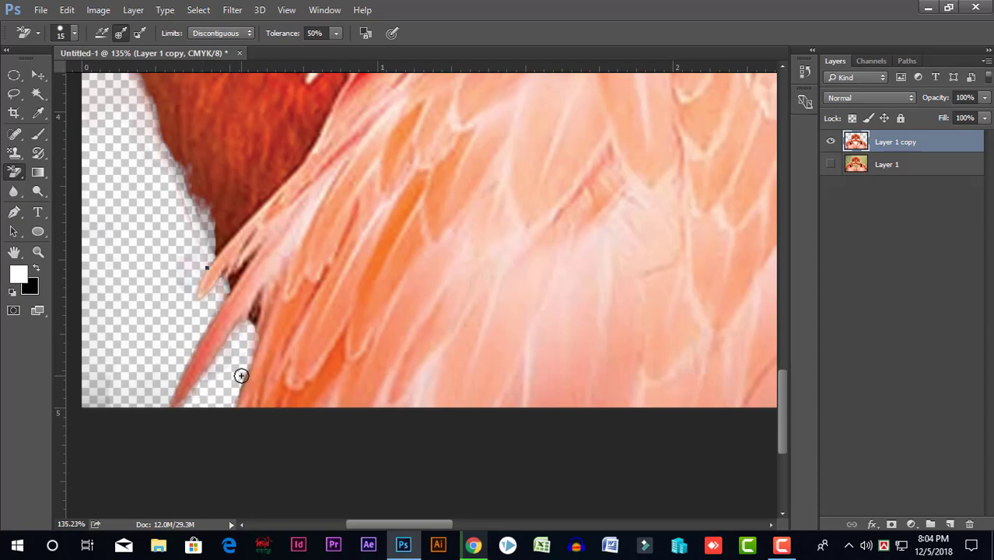
scroll(246, 426, down, 5)
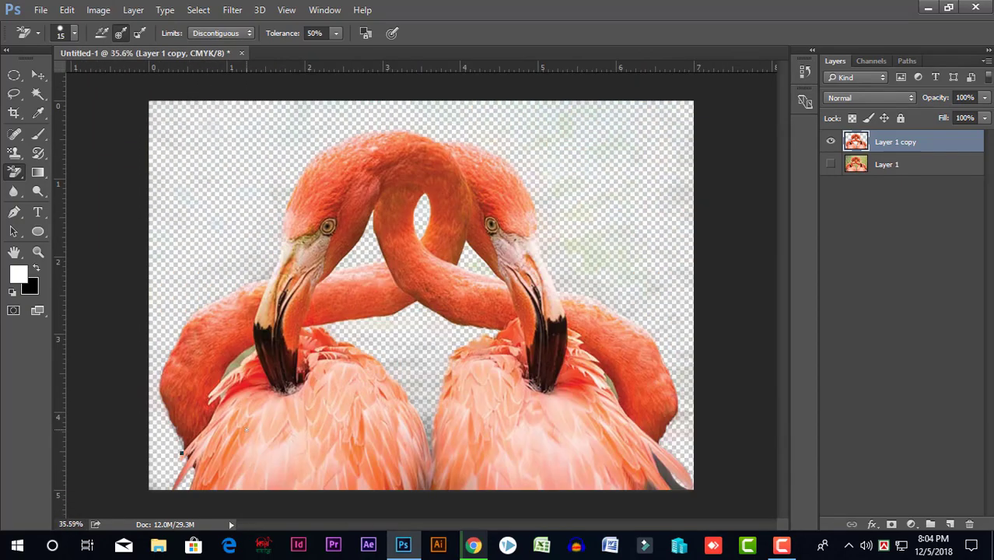
Step: Erase the dark grey patch among the right flamingo's lower feathers to transparency
scroll(662, 465, up, 5)
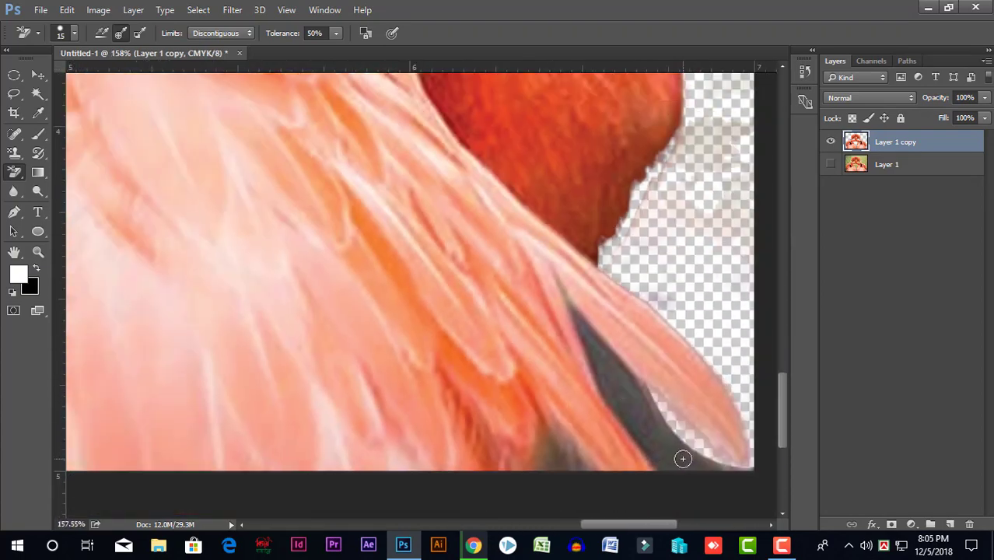
drag(682, 458, 659, 440)
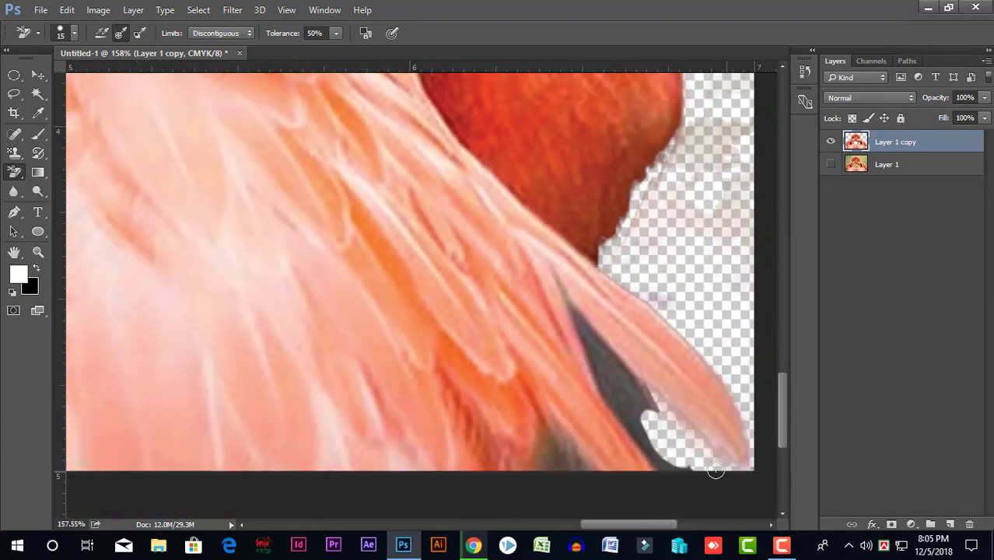
drag(663, 445, 650, 438)
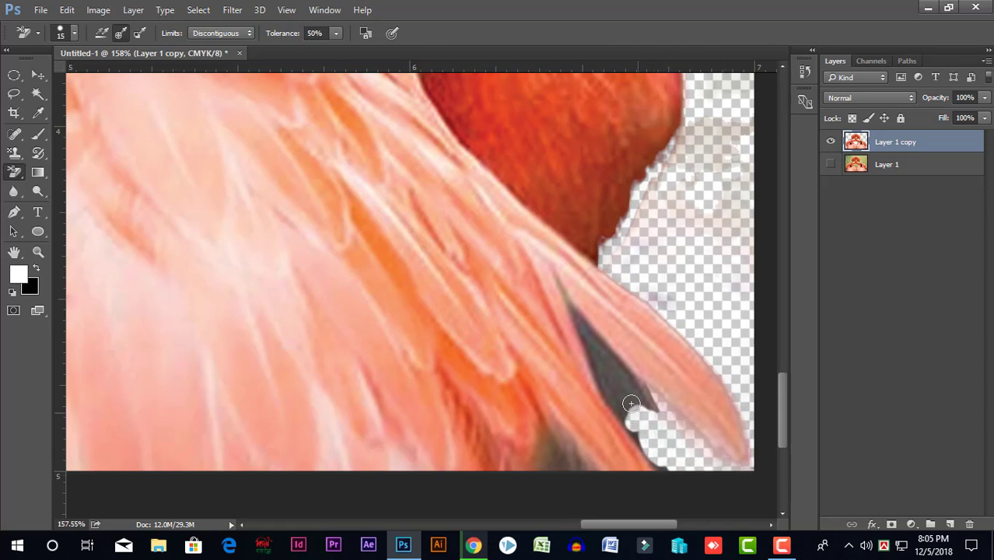
mouse_move(631, 403)
mouse_down()
mouse_move(651, 407)
mouse_move(602, 351)
mouse_up()
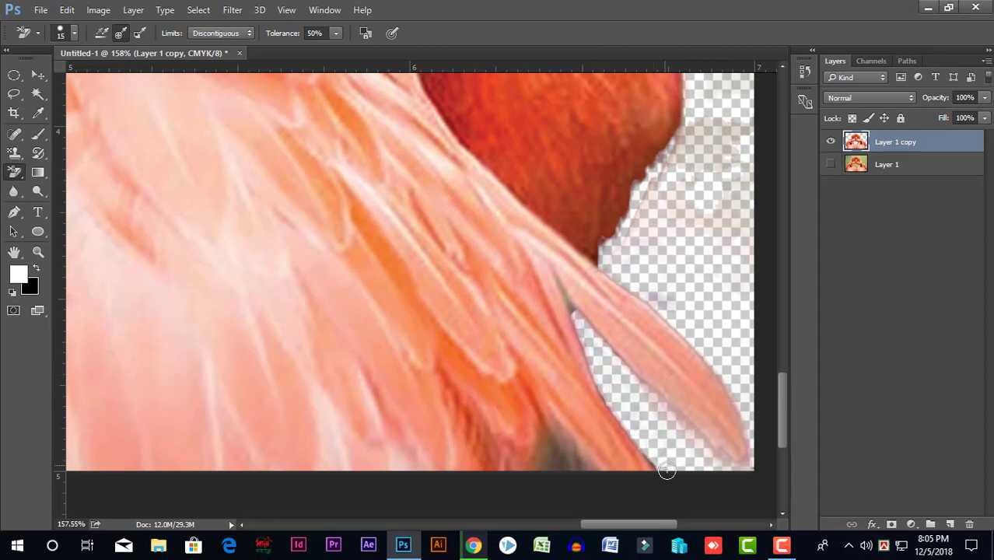
scroll(617, 354, up, 4)
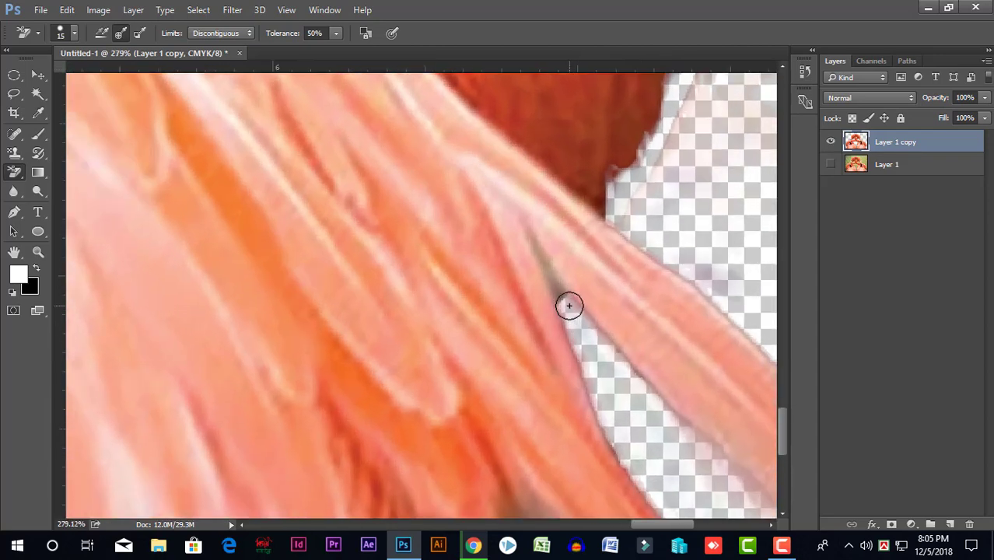
scroll(559, 300, up, 1)
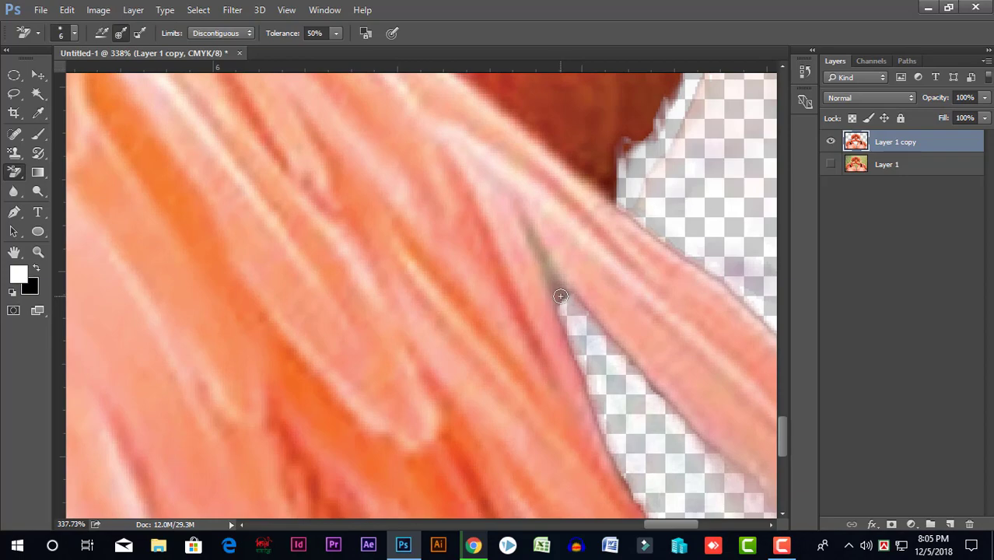
scroll(566, 309, down, 15)
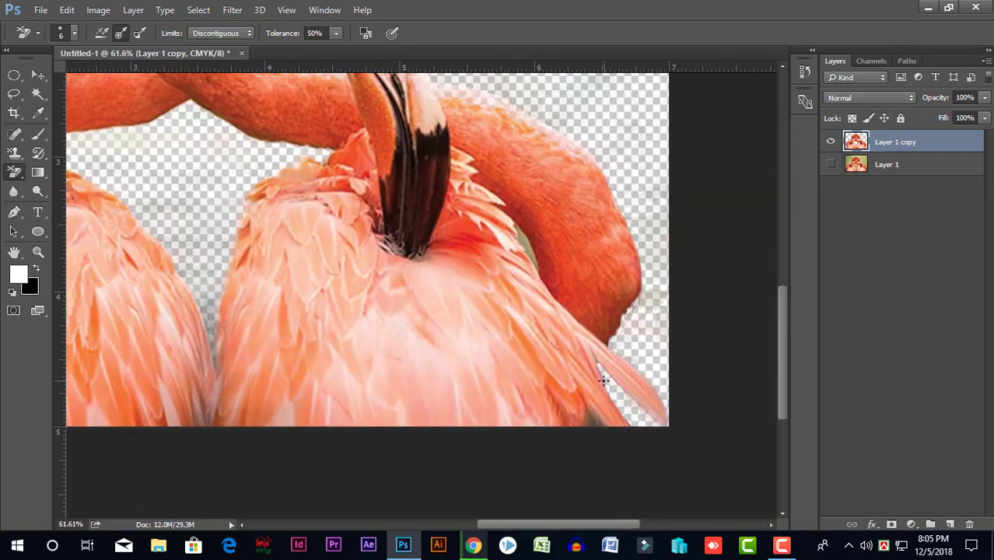
scroll(311, 428, up, 8)
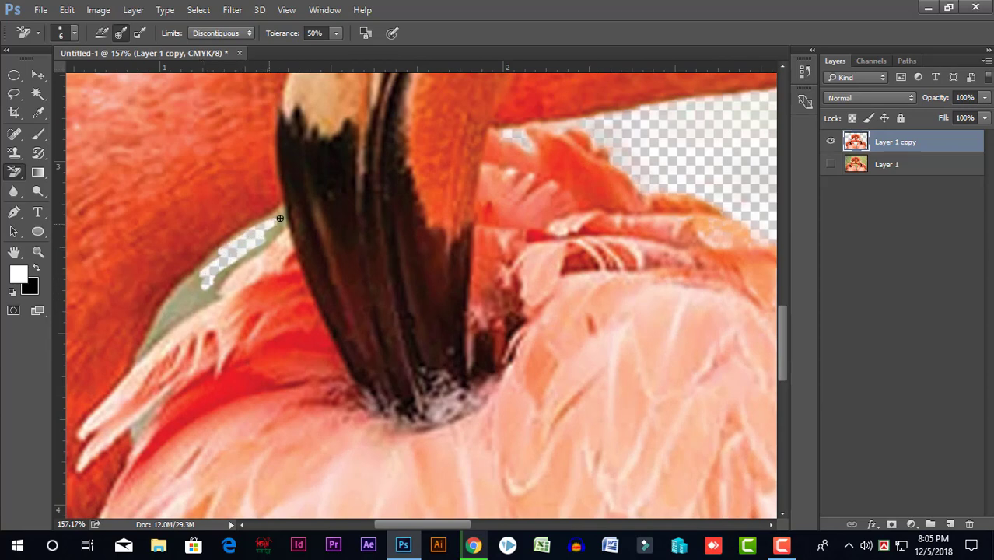
Step: Erase the grey-green background beside the left flamingo's beak base and chest feathers
drag(214, 273, 232, 281)
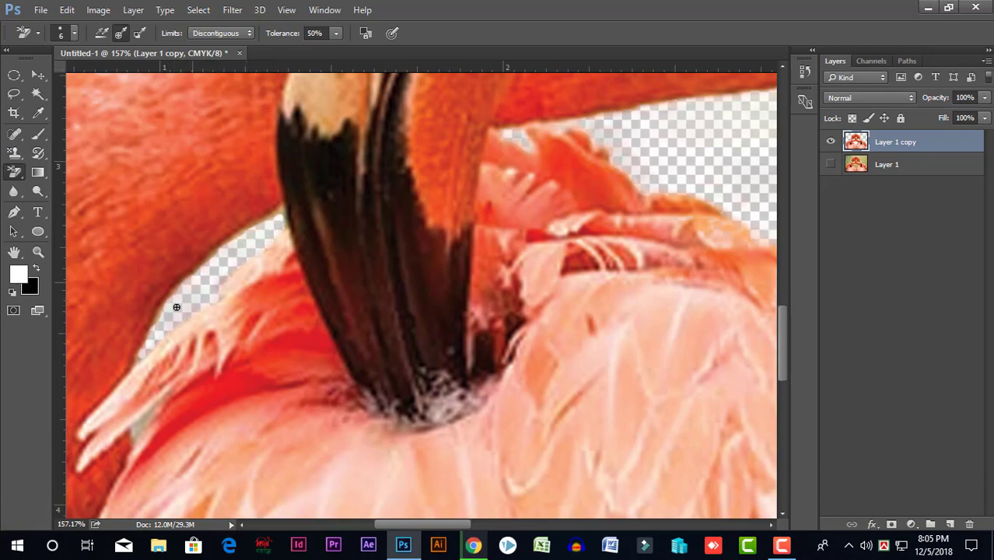
scroll(440, 373, down, 6)
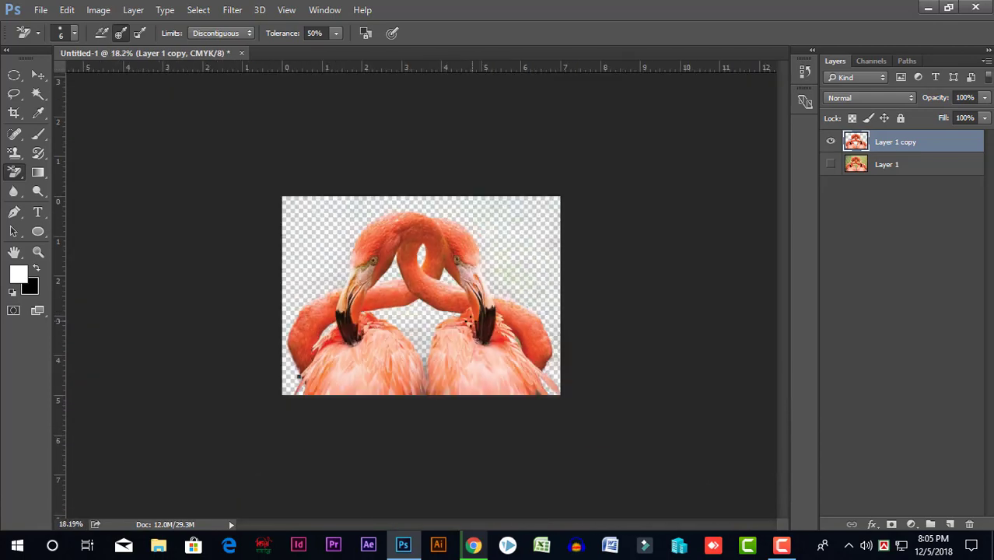
scroll(439, 372, up, 1)
scroll(439, 373, up, 2)
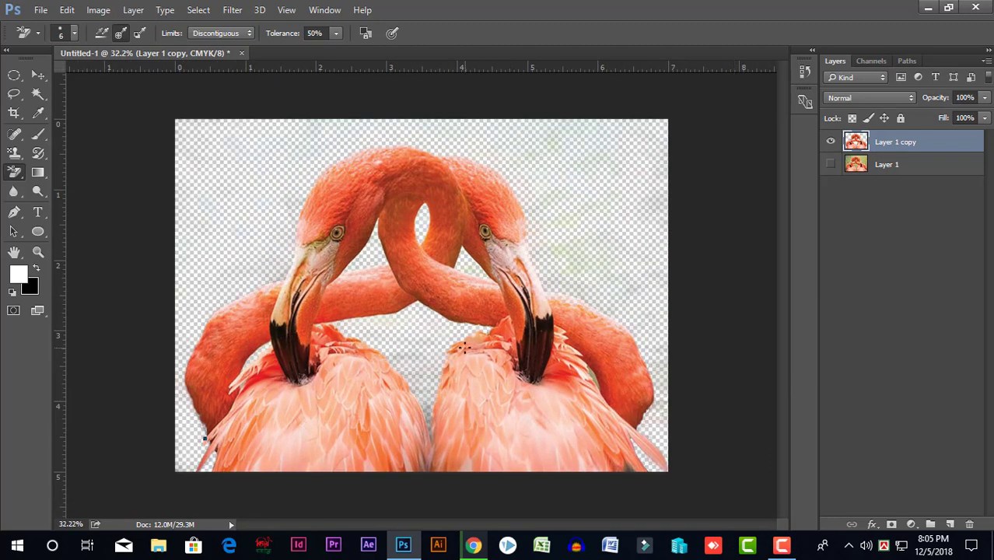
scroll(556, 291, up, 1)
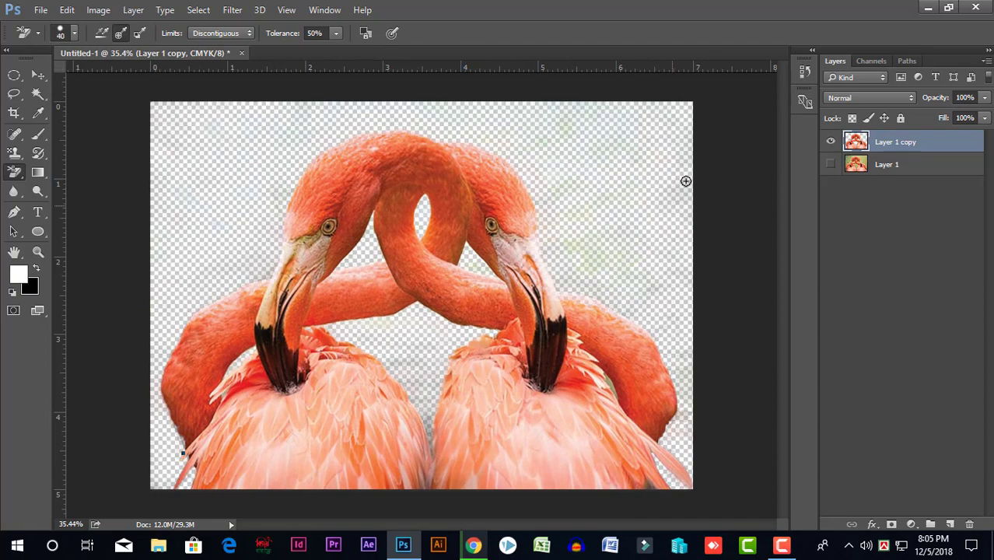
ctrl+click(857, 147)
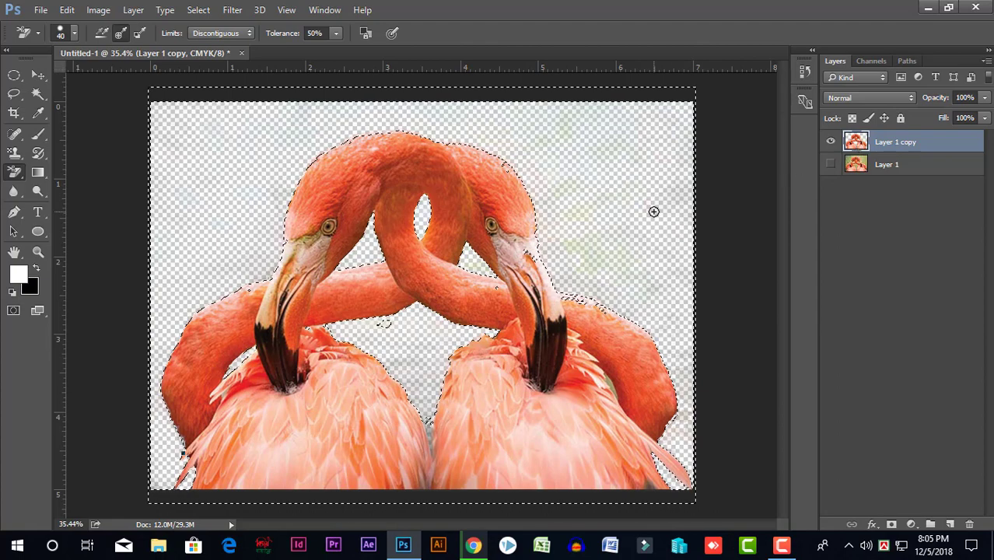
key(ctrl+d)
scroll(635, 233, down, 3)
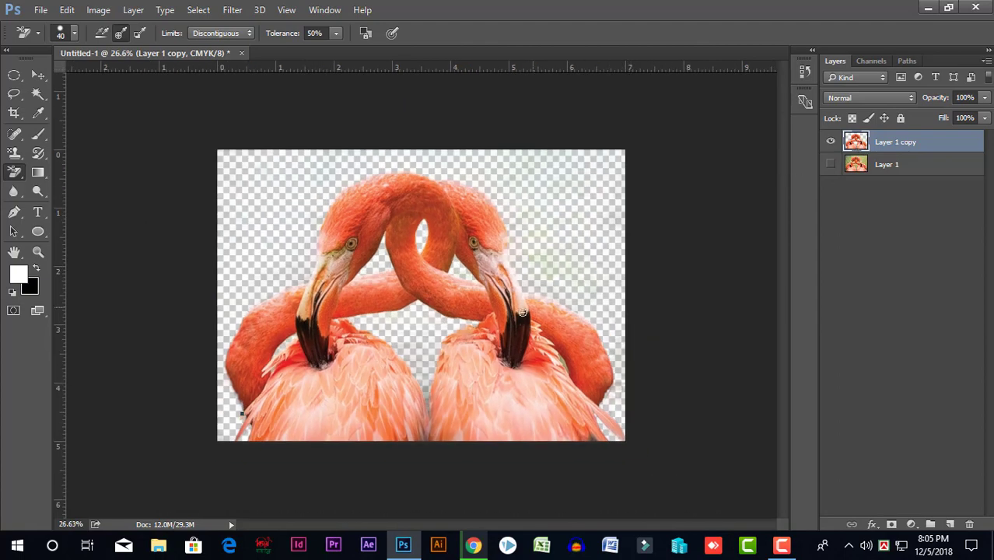
scroll(398, 404, up, 2)
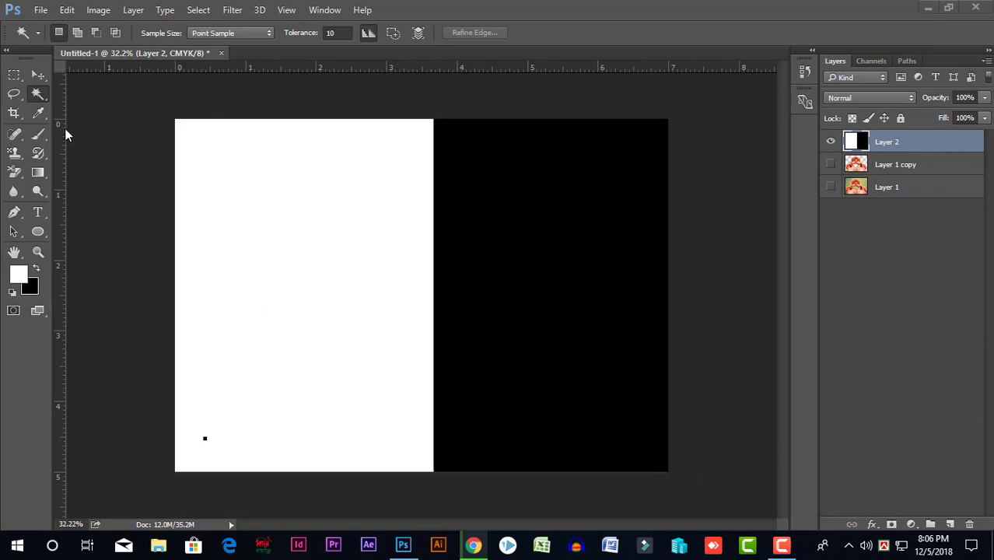
click(38, 95)
click(311, 213)
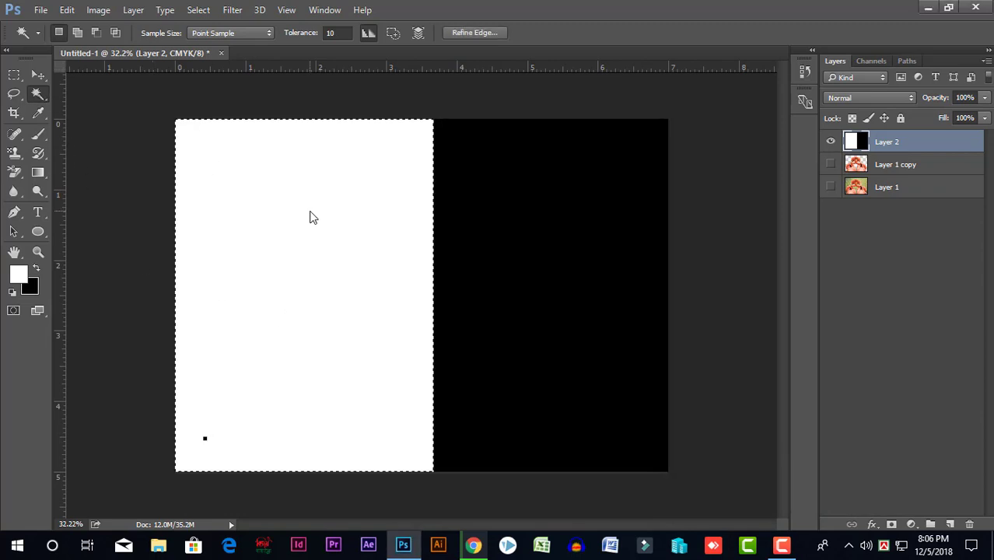
key(ctrl+d)
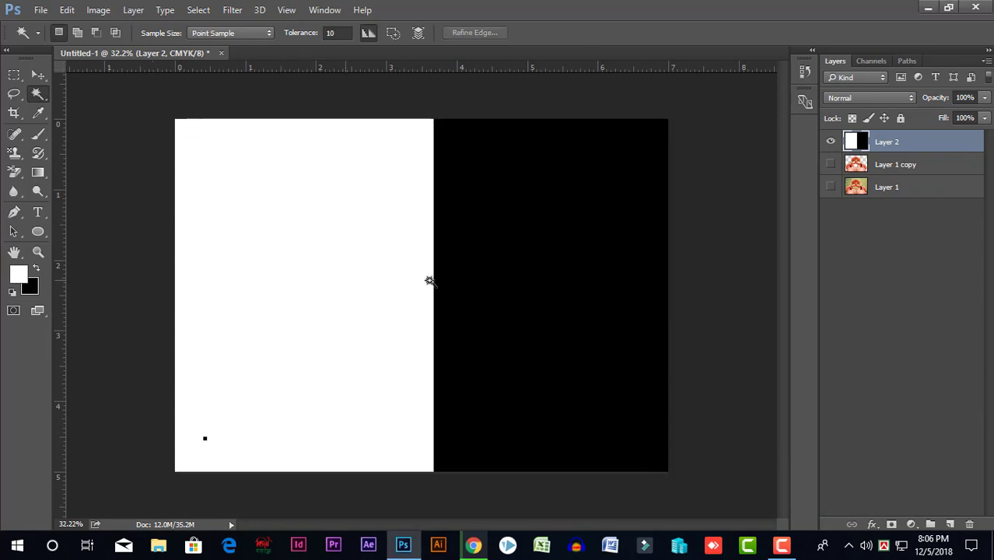
click(486, 286)
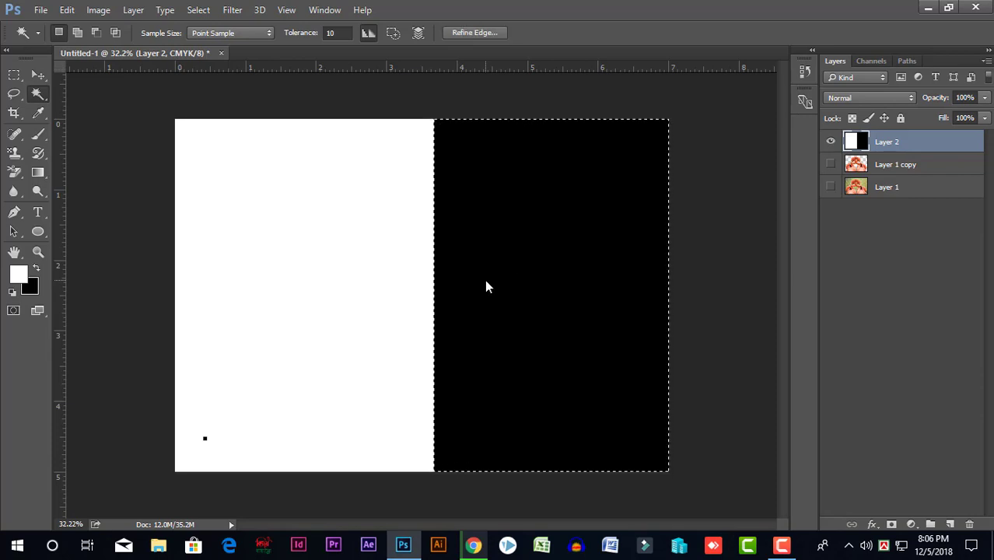
key(ctrl+d)
click(369, 287)
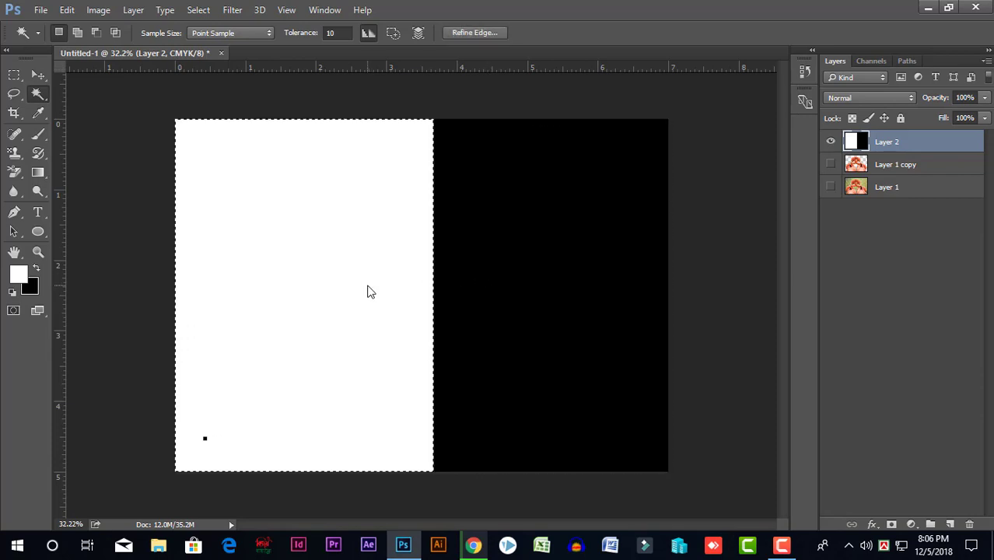
key(ctrl+d)
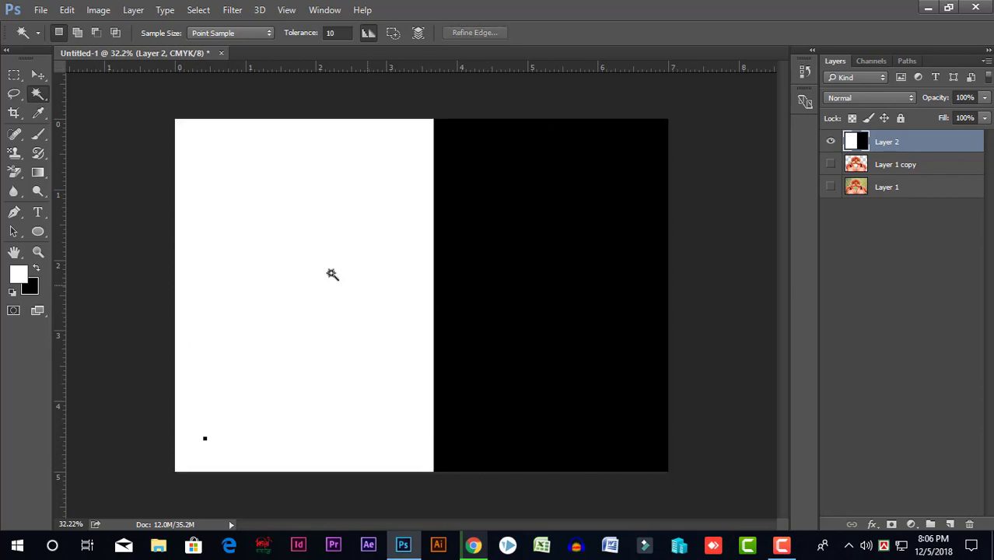
click(14, 75)
drag(216, 176, 320, 288)
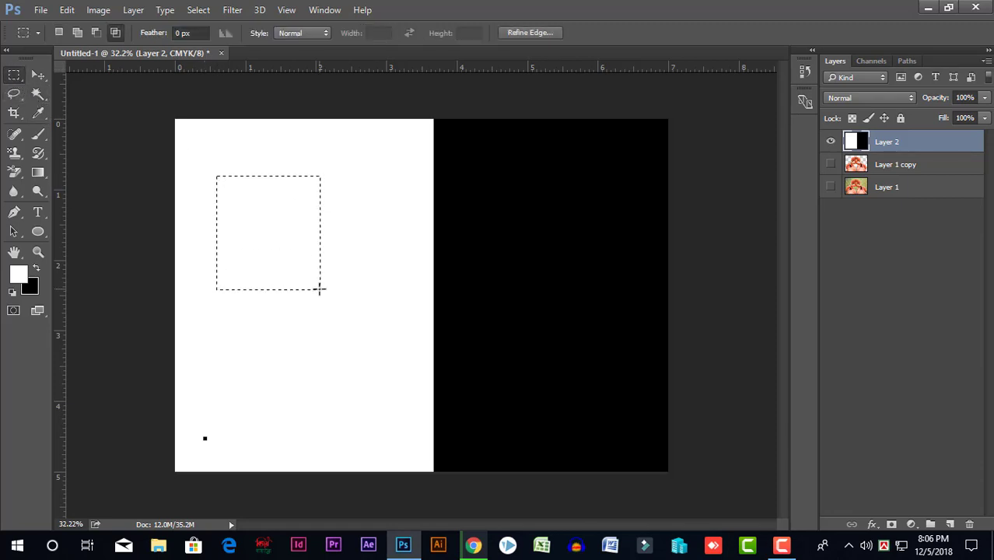
key(ctrl+BackSpace)
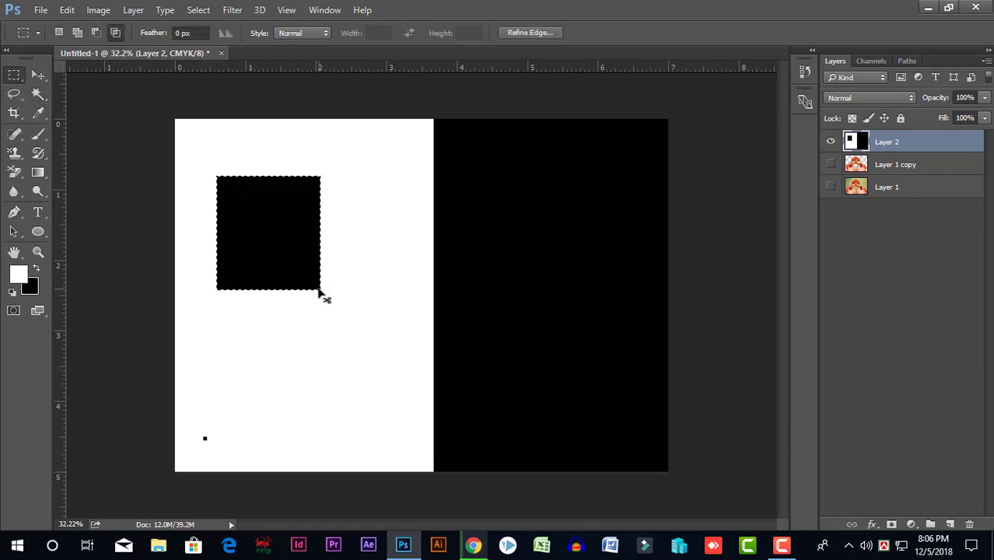
key(ctrl+d)
click(38, 94)
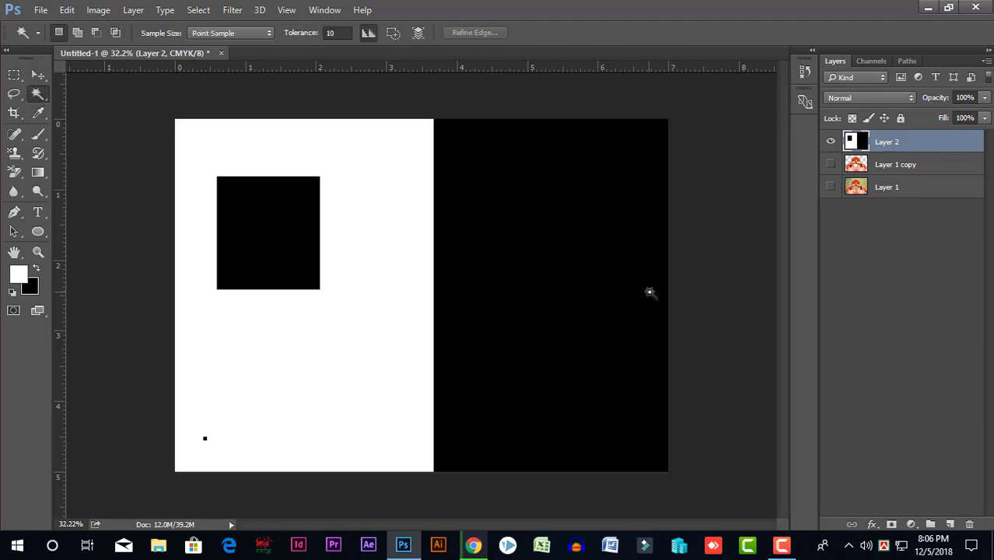
click(559, 309)
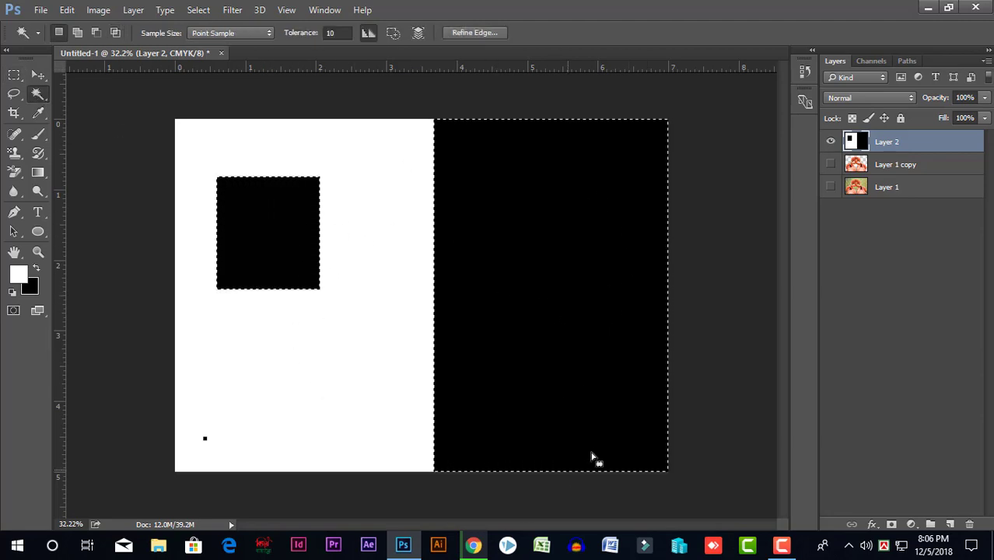
key(ctrl+d)
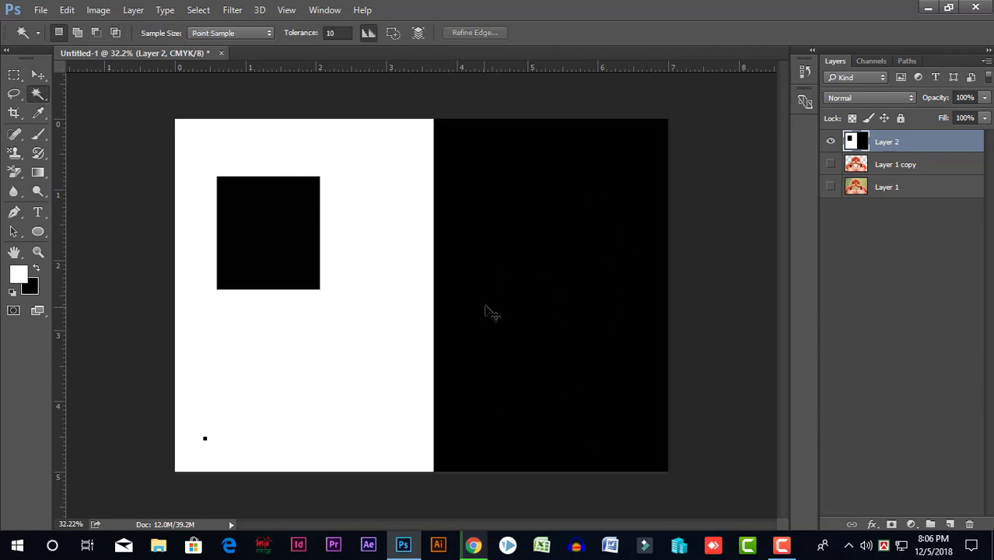
key(ctrl+shift+d)
key(alt+BackSpace)
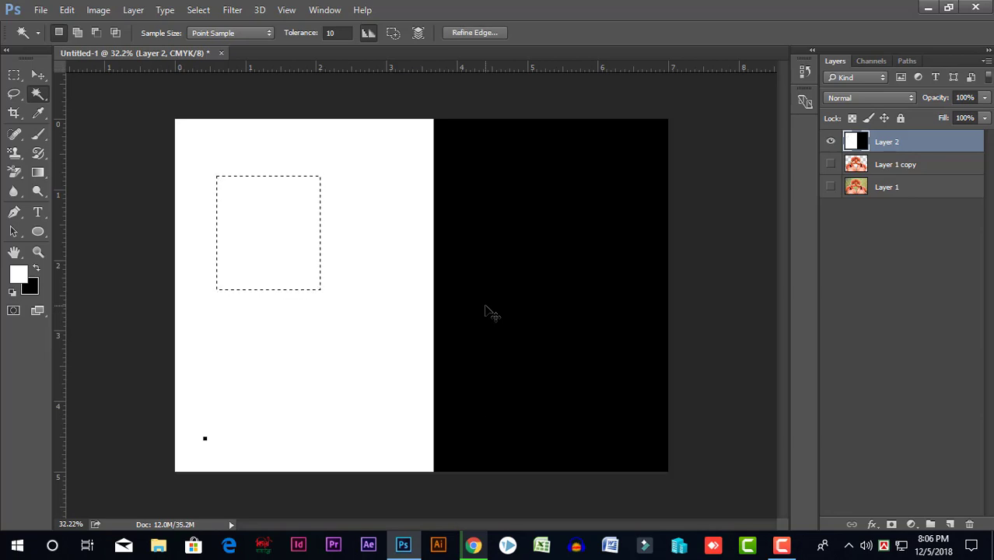
key(ctrl+d)
key(e)
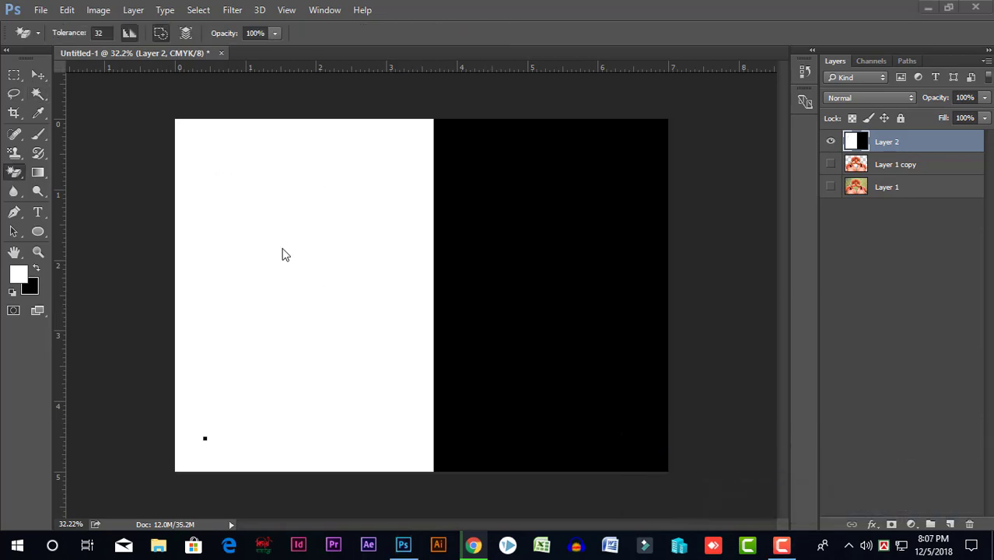
Step: Using the Rectangular Marquee, fill a square in the upper middle of the white half with black
click(15, 176)
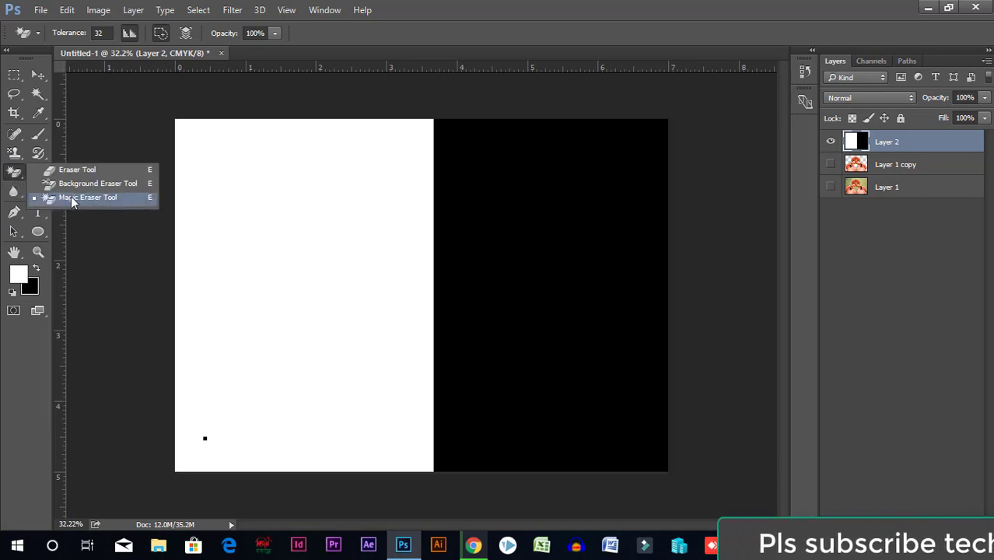
click(37, 75)
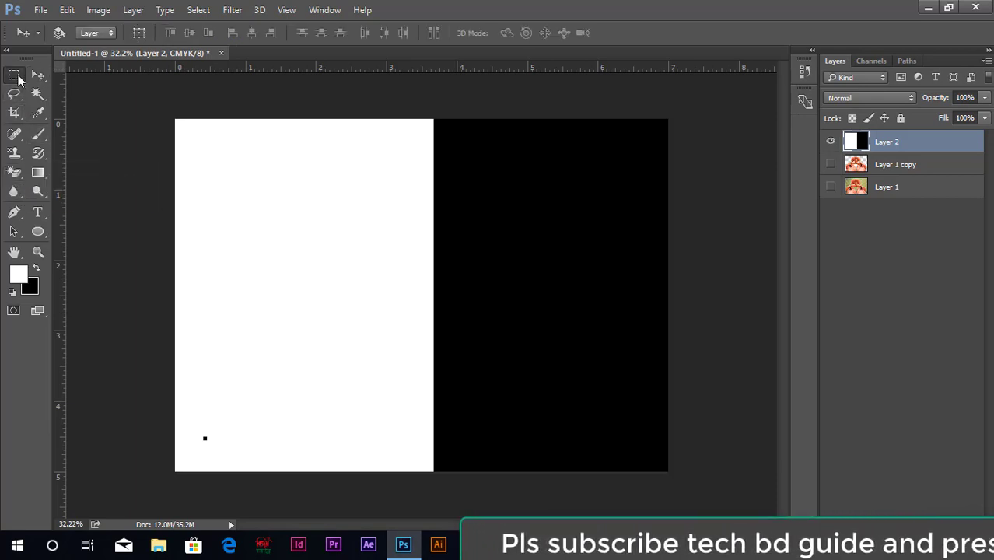
click(16, 75)
drag(243, 179, 352, 294)
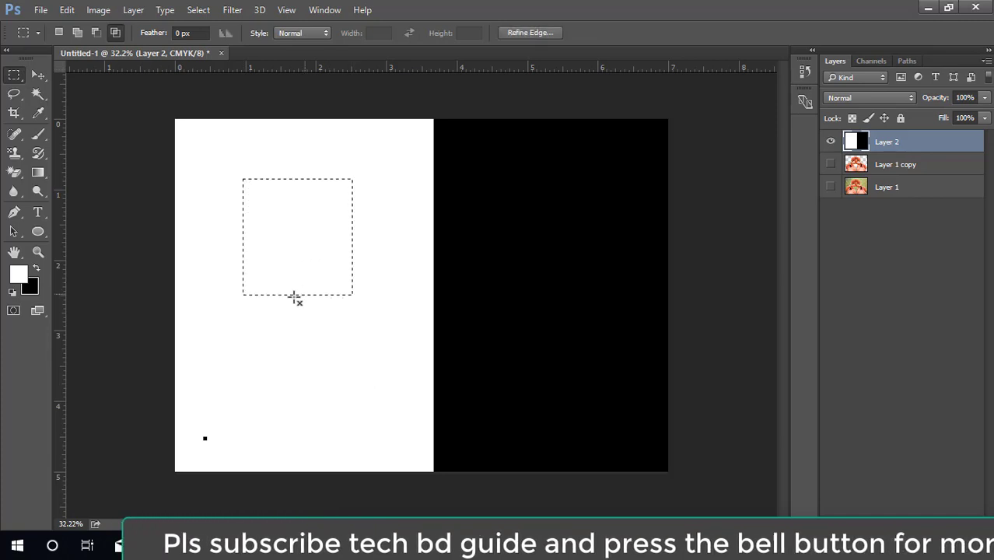
drag(270, 320, 376, 415)
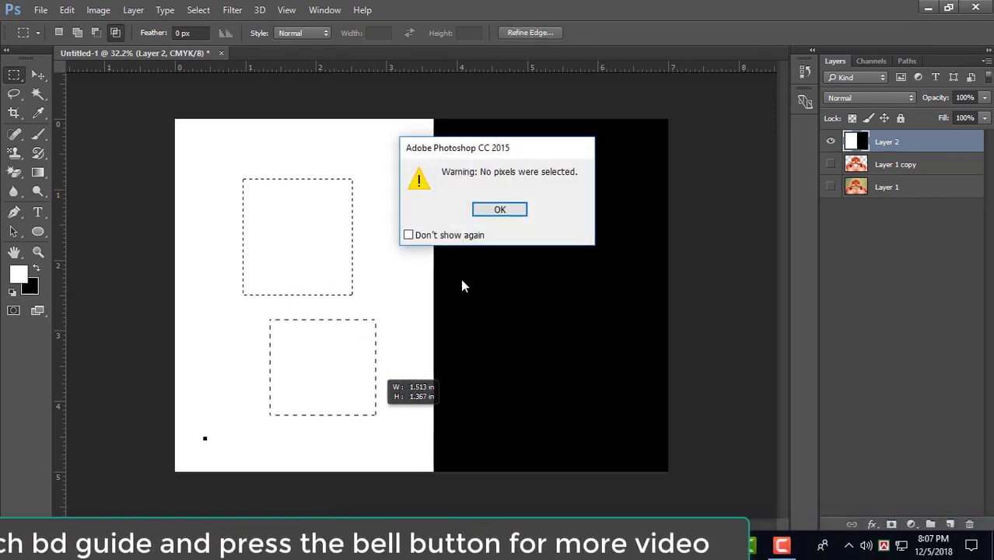
click(496, 212)
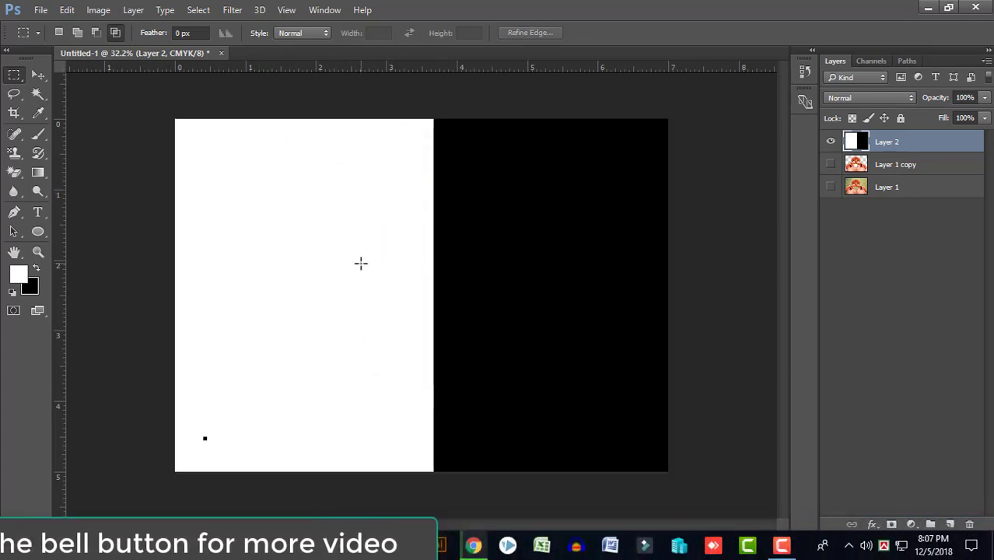
drag(258, 159, 360, 263)
key(ctrl+BackSpace)
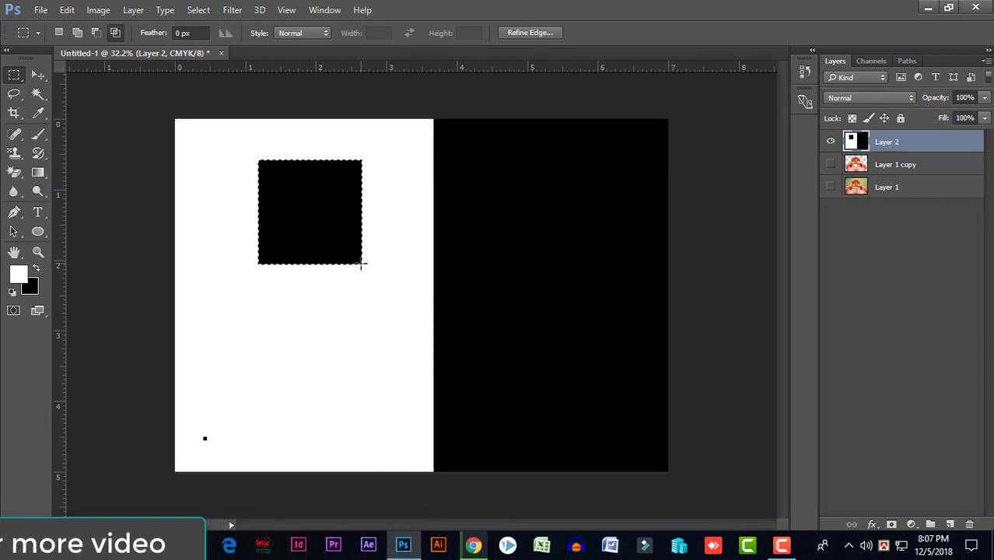
Step: Select a rectangle in the lower part of the white half, below the black square
drag(267, 336, 355, 408)
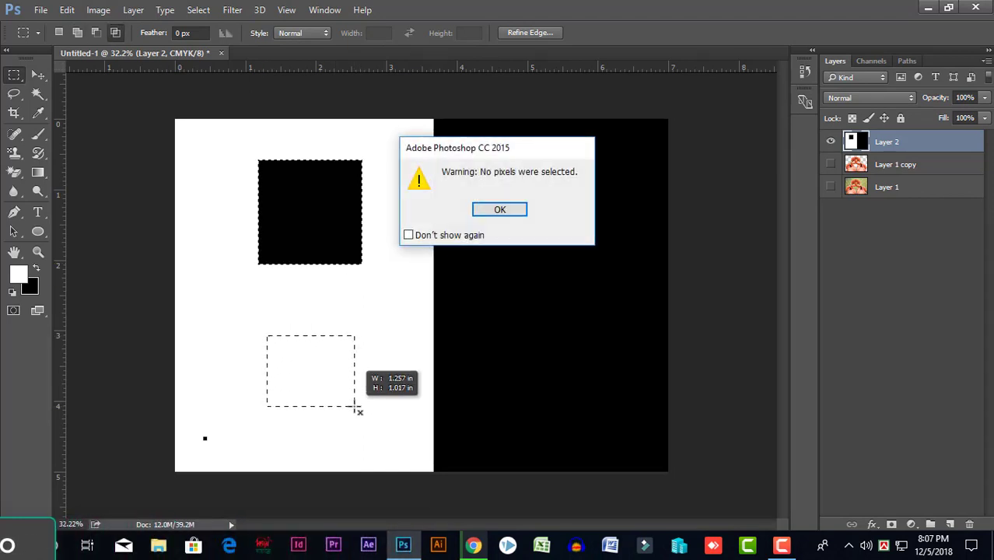
click(502, 210)
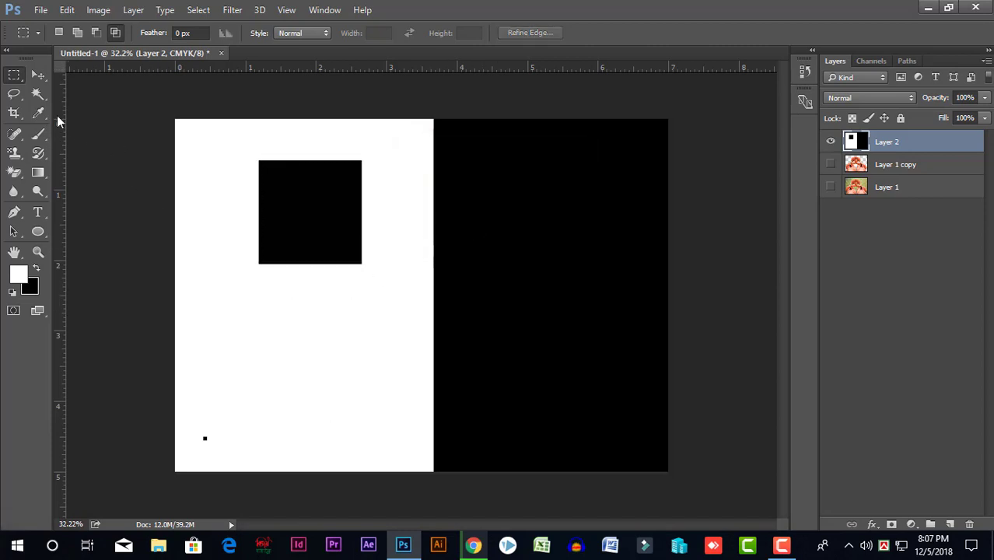
click(38, 74)
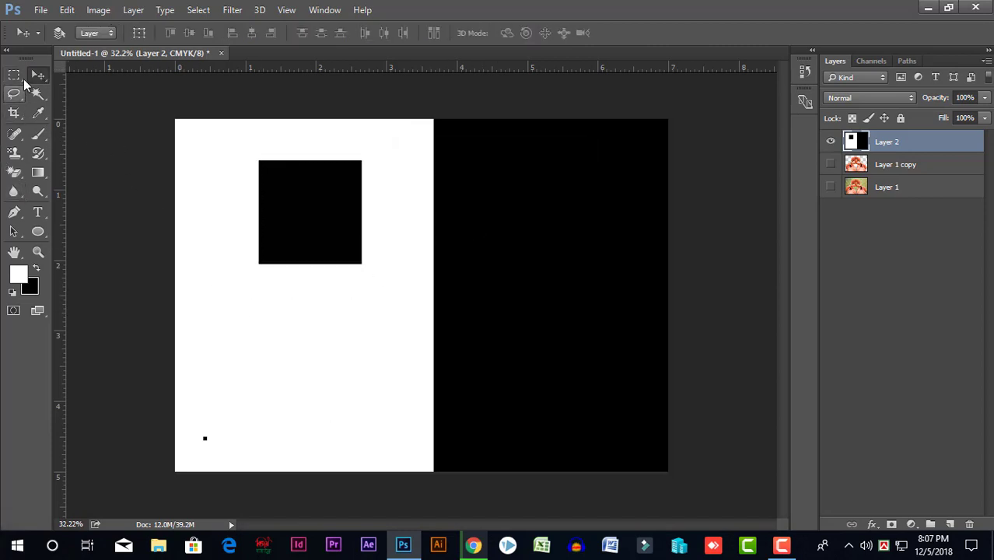
click(22, 77)
drag(261, 328, 369, 416)
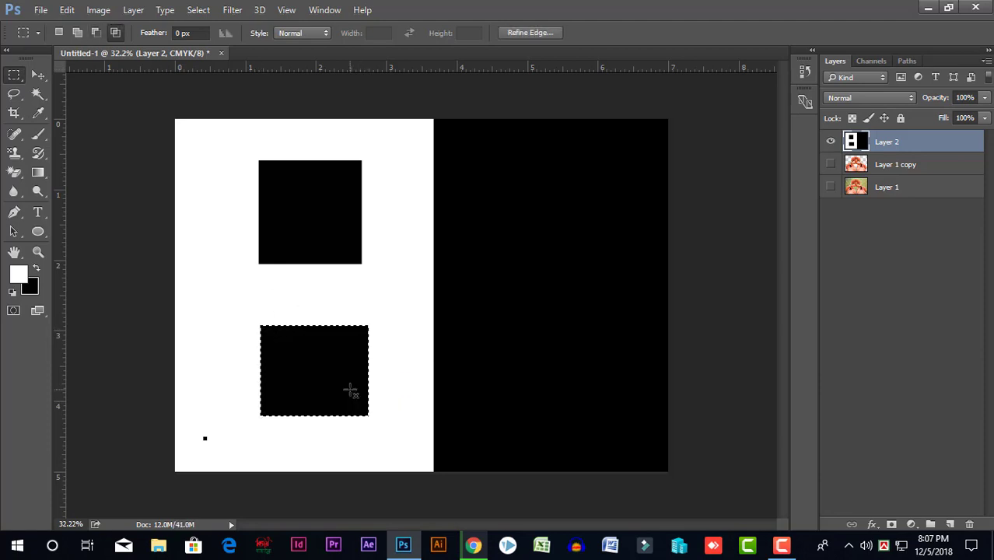
Step: Test the Magic Eraser on the black right half, both black squares and the white area, then undo
click(351, 392)
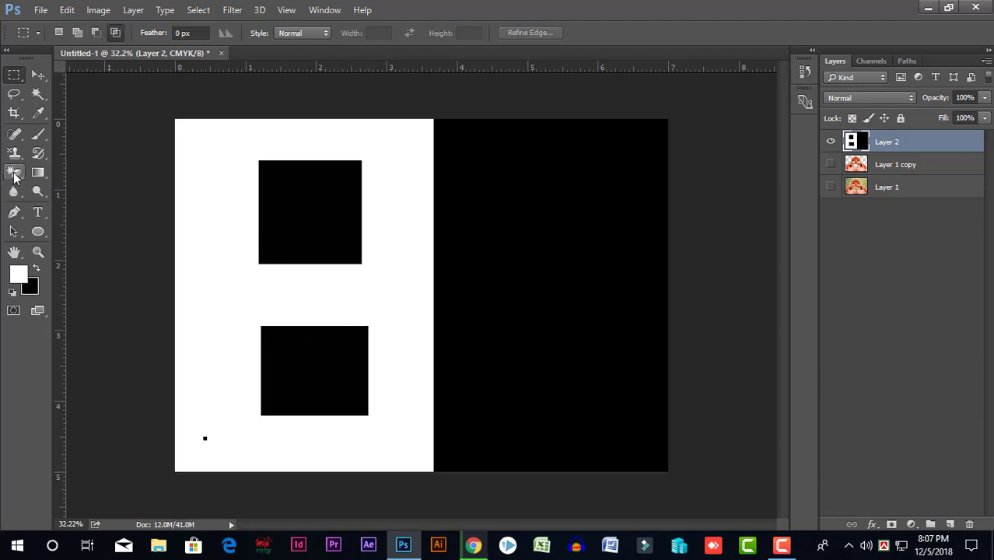
drag(15, 175, 69, 198)
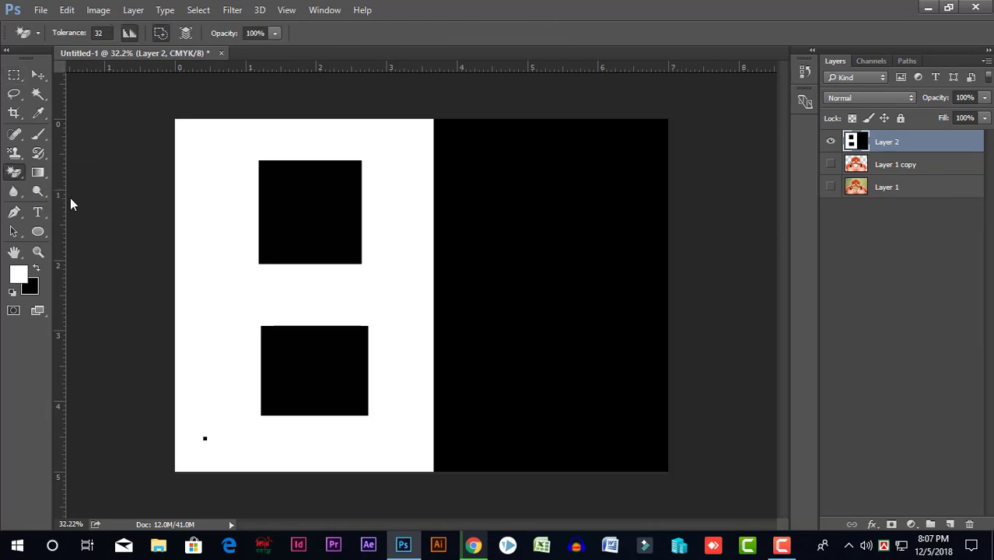
click(592, 278)
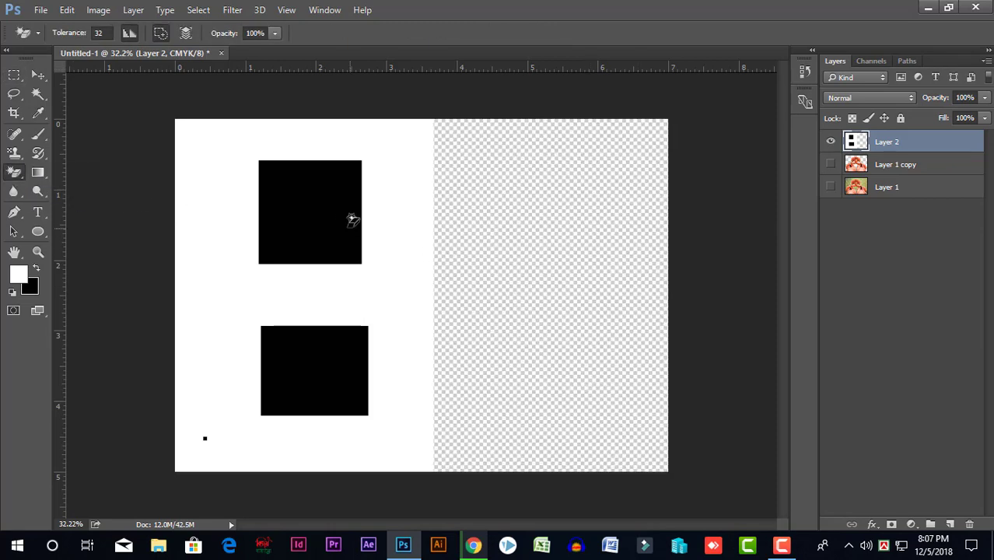
click(330, 223)
click(329, 357)
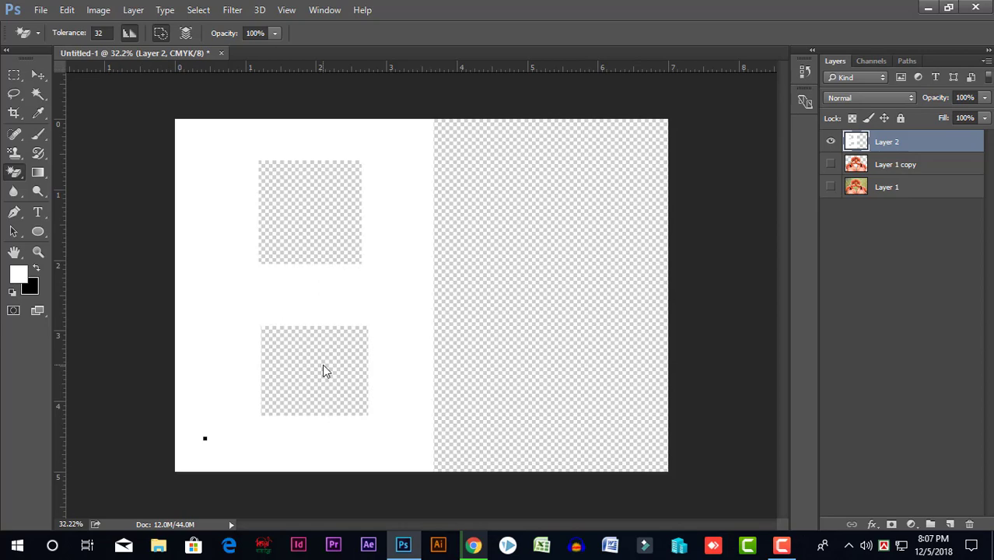
click(389, 299)
key(ctrl+alt+z)
key(ctrl+alt+z)
key(ctrl+shift+z)
key(ctrl+alt+z)
key(ctrl+alt+z)
key(ctrl+alt+z)
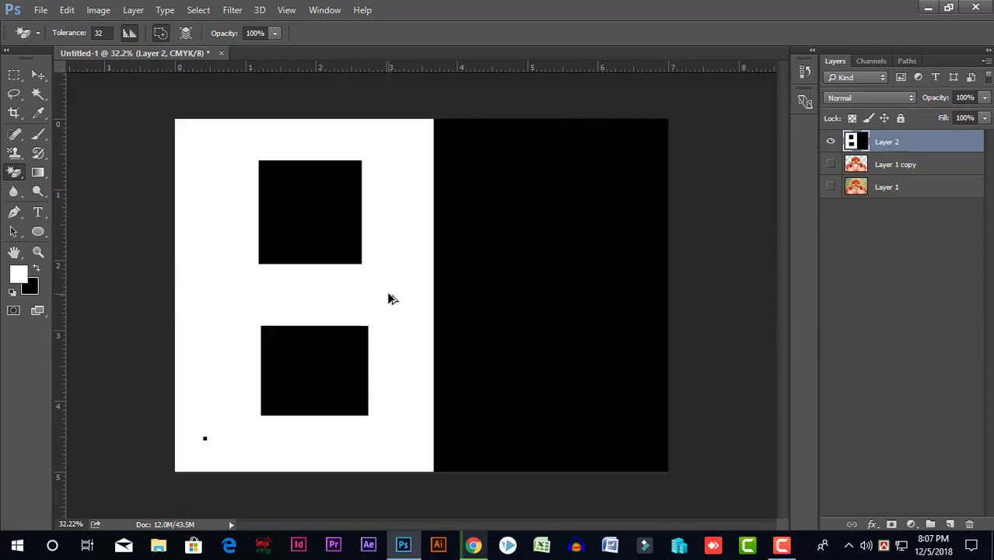
Step: Re-test erasing the black right half and the white left half, reverting each erasure
click(546, 244)
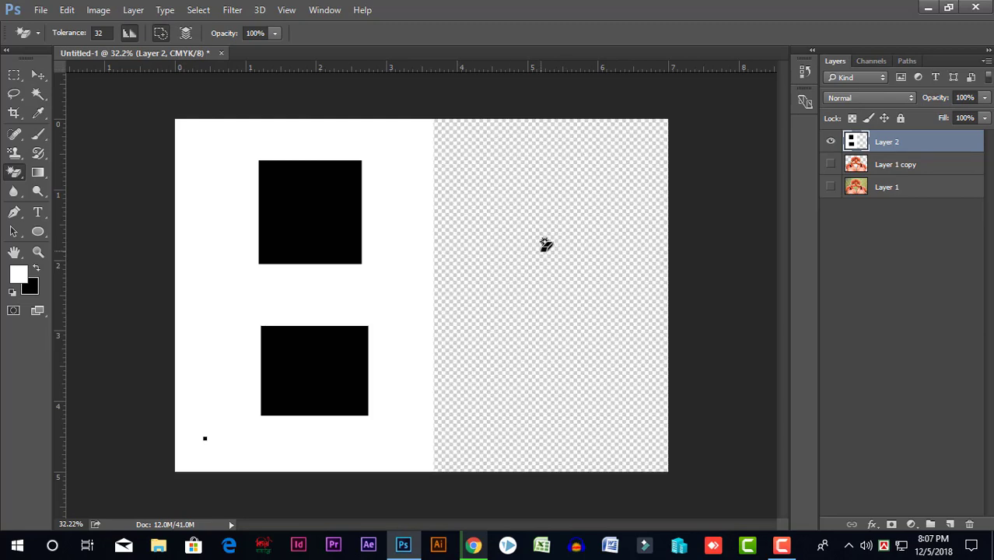
key(ctrl+alt+z)
click(395, 222)
key(ctrl+alt+z)
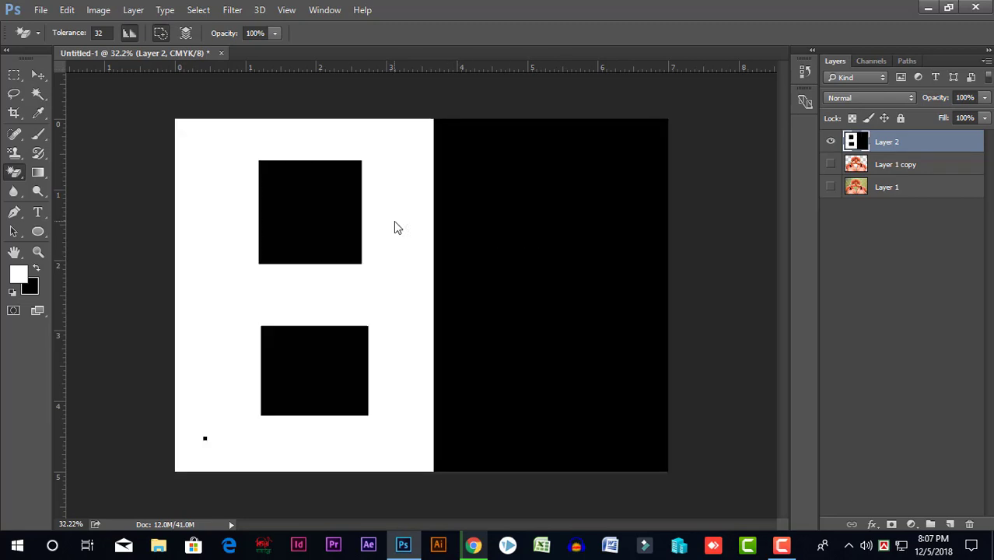
click(37, 93)
Step: Test a Magic Wand selection of the black squares and black half, then deselect
click(305, 196)
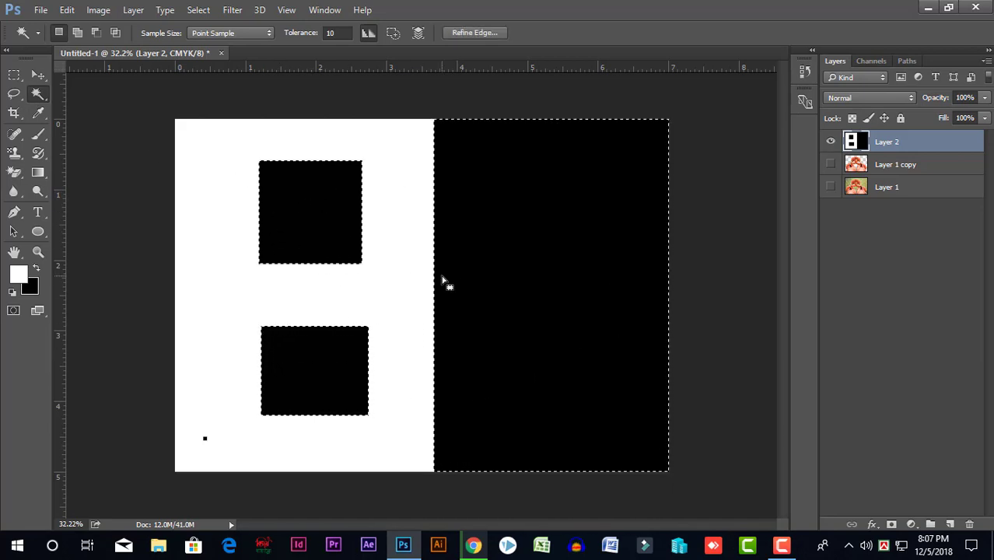
key(ctrl+d)
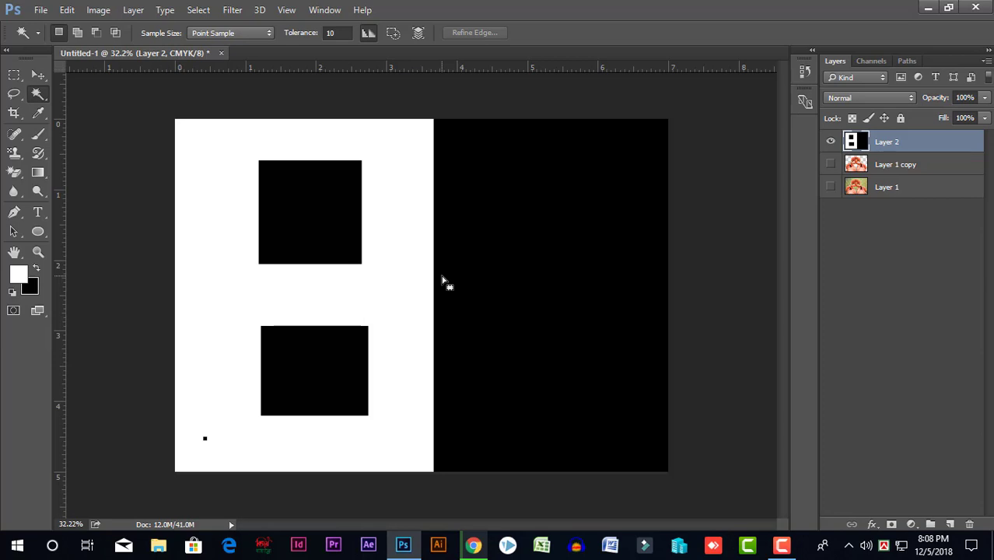
click(198, 9)
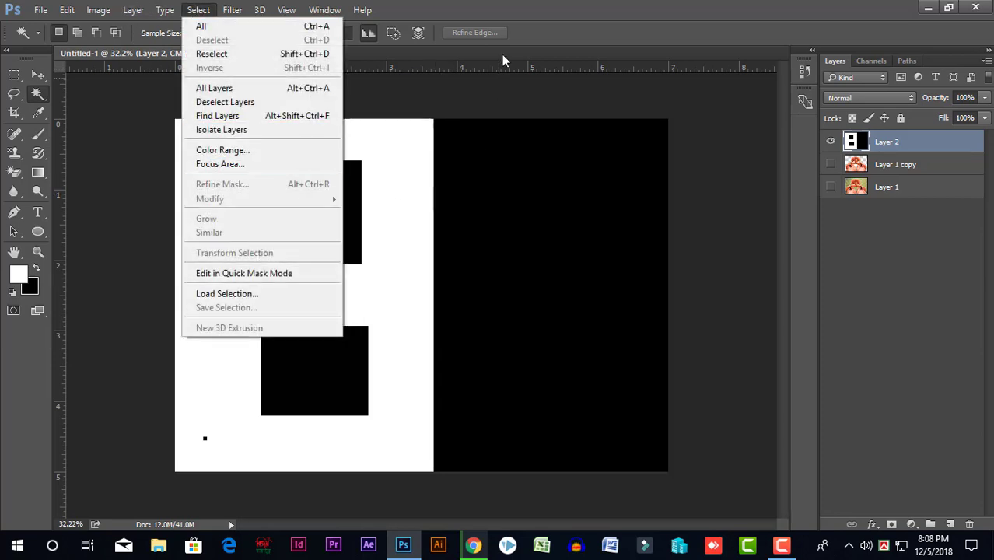
click(513, 11)
Step: Select Layer 2's white area with the Magic Wand and choose the Magic Eraser
key(ctrl+plus)
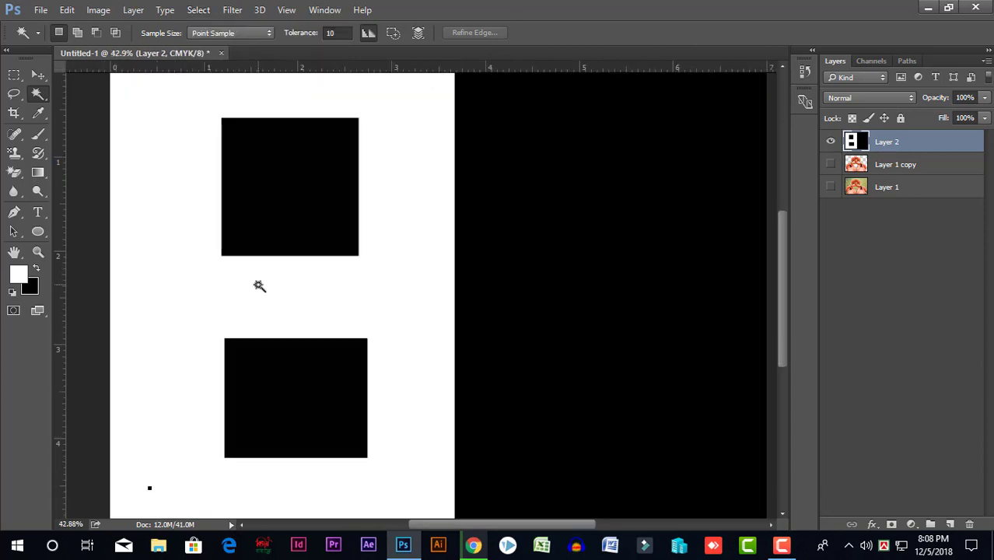
key(ctrl+minus)
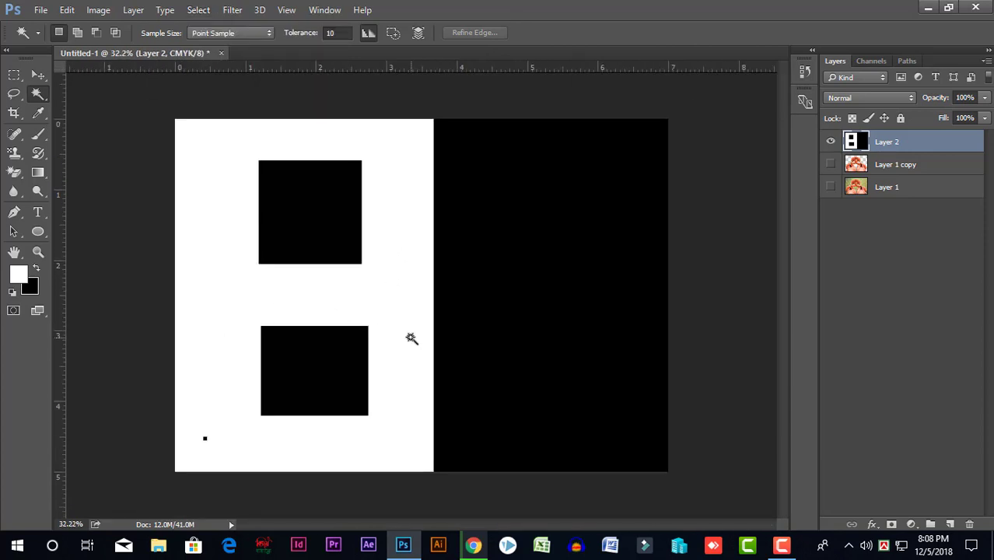
click(256, 256)
click(17, 175)
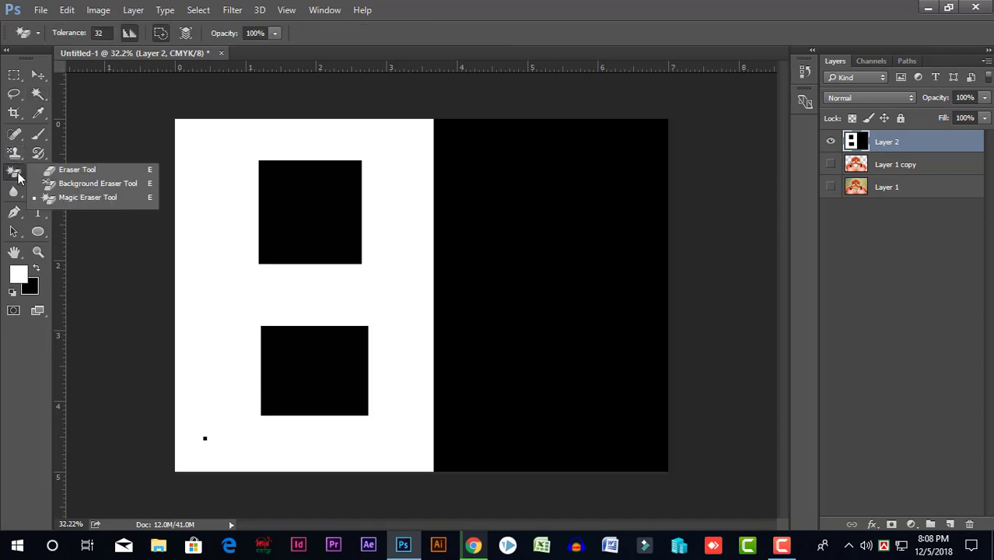
Step: Choose the Background Eraser and hide Layer 2 and Layer 1 copy, leaving only Layer 1 visible
click(97, 184)
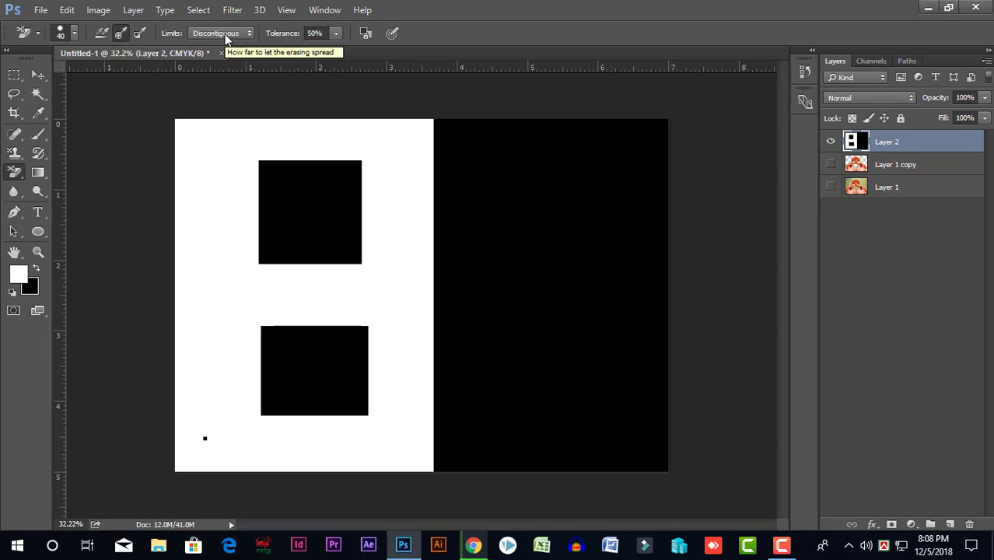
click(831, 143)
click(832, 165)
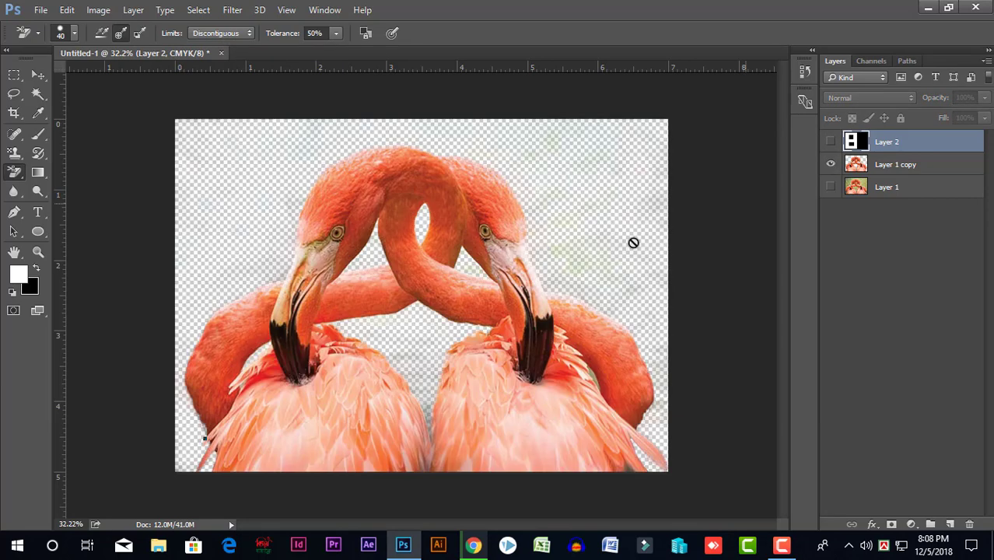
click(831, 165)
click(831, 187)
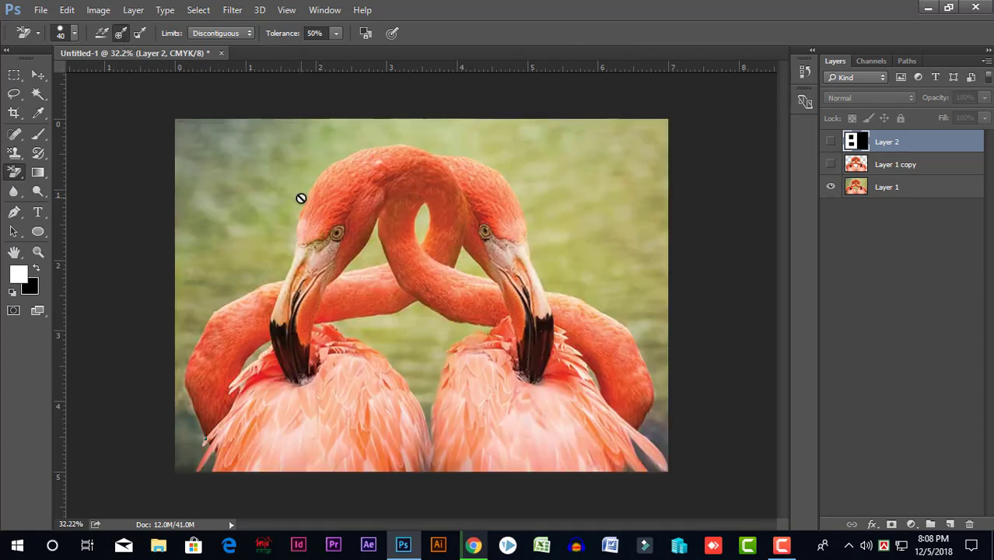
Step: Keep the Background Eraser active and make Layer 1, the green-background flamingo photo, the active layer
click(14, 172)
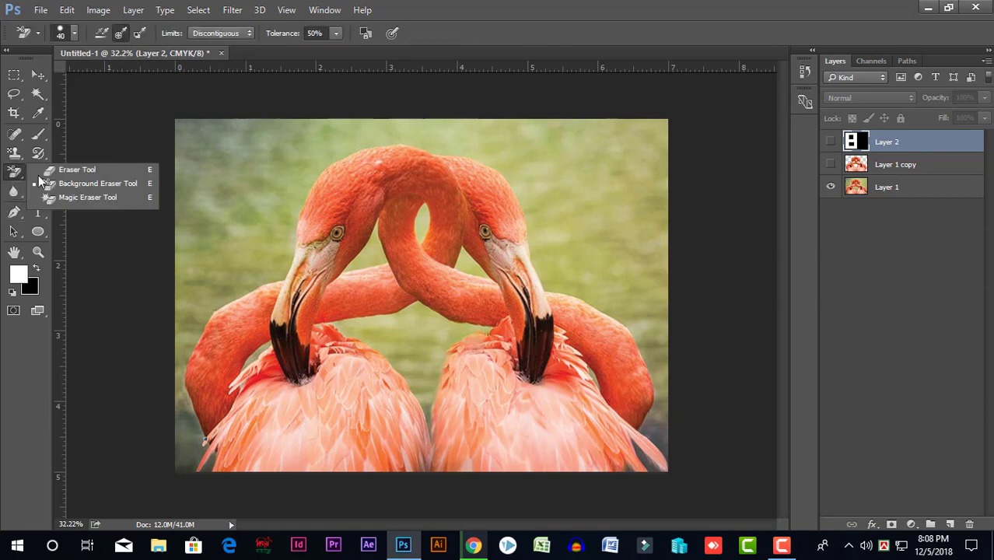
click(59, 183)
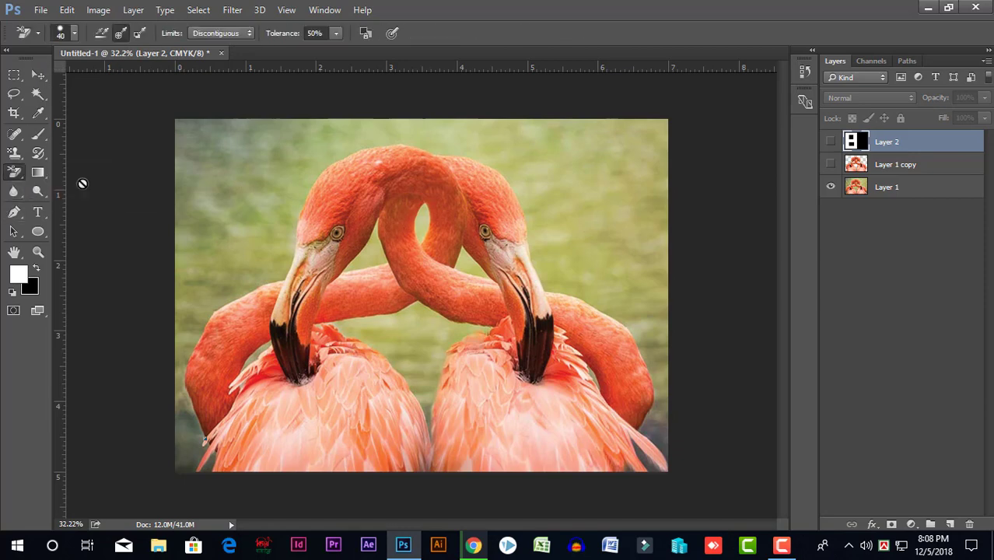
click(878, 189)
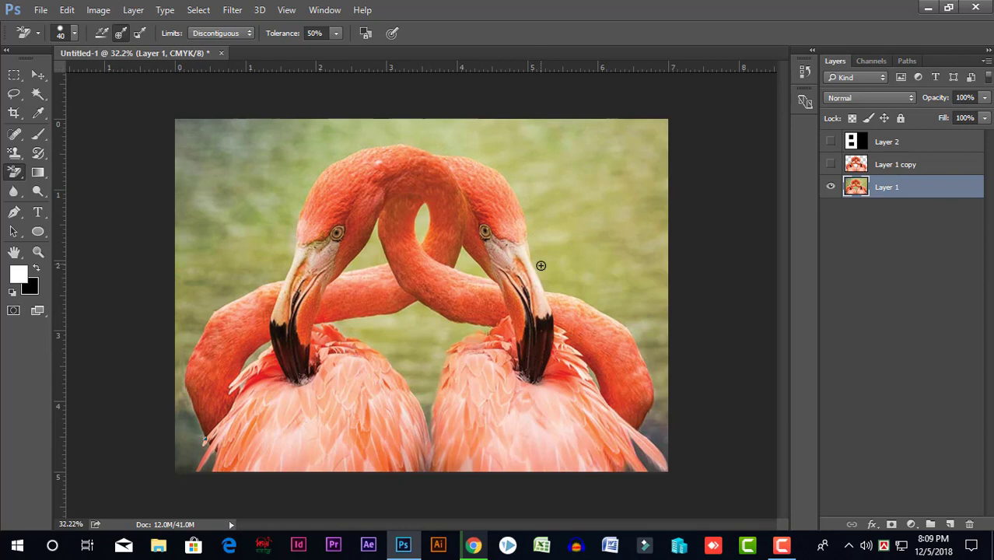
scroll(479, 317, up, 1)
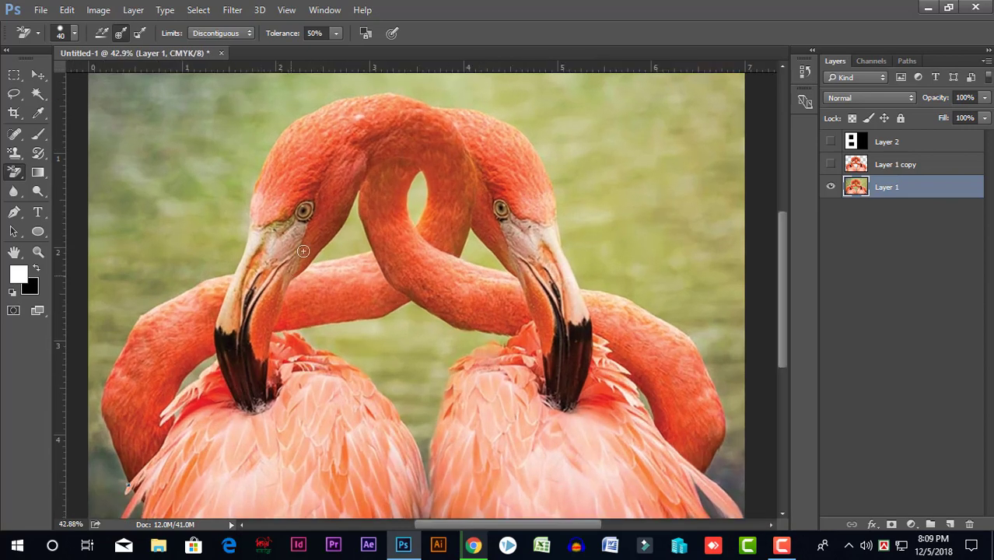
scroll(536, 221, down, 3)
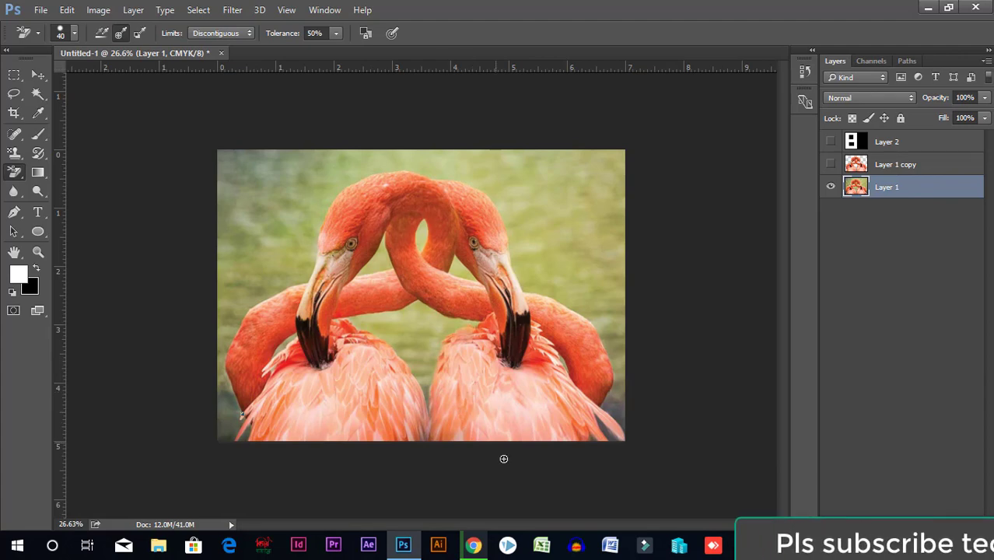
Step: In Chrome's YouTube tab, go to My channel from the account menu
click(473, 544)
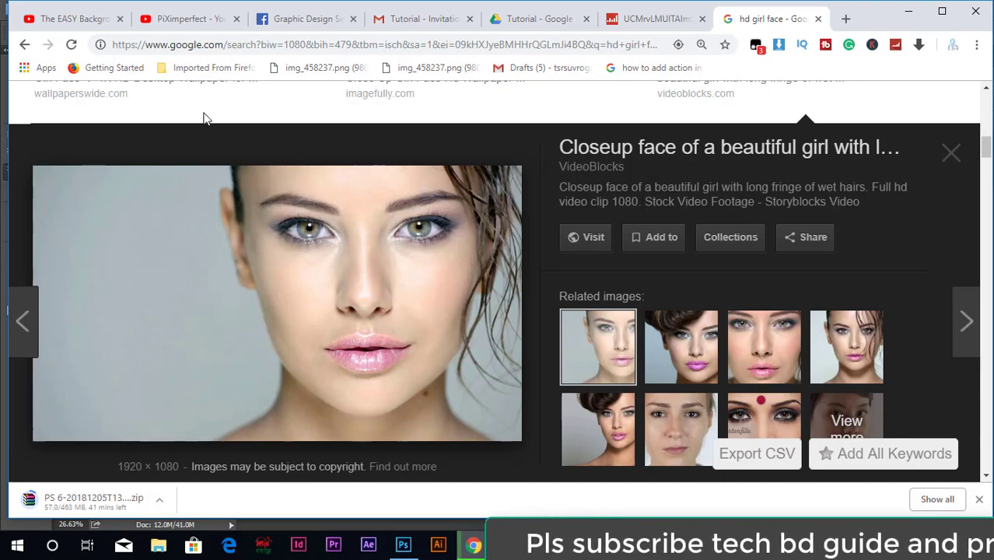
click(95, 19)
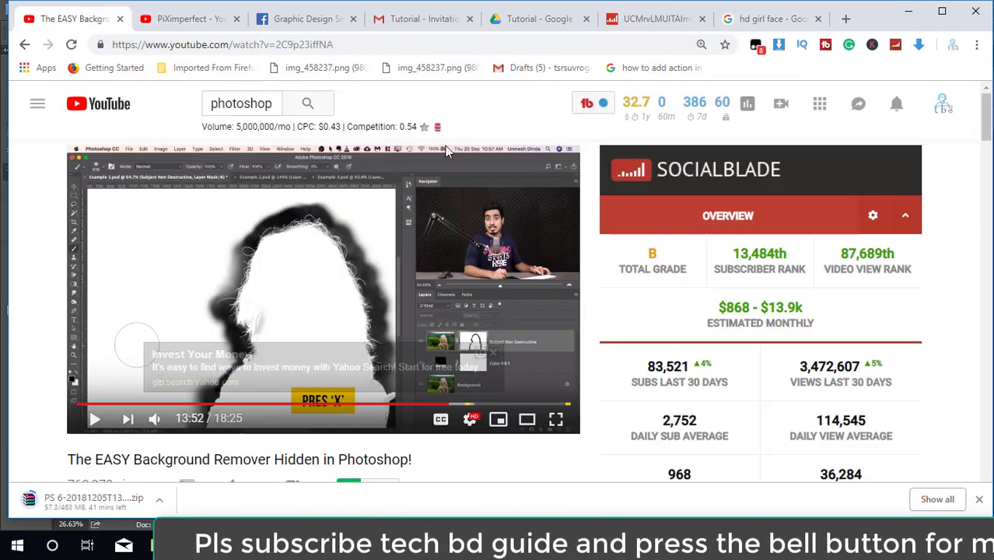
click(943, 107)
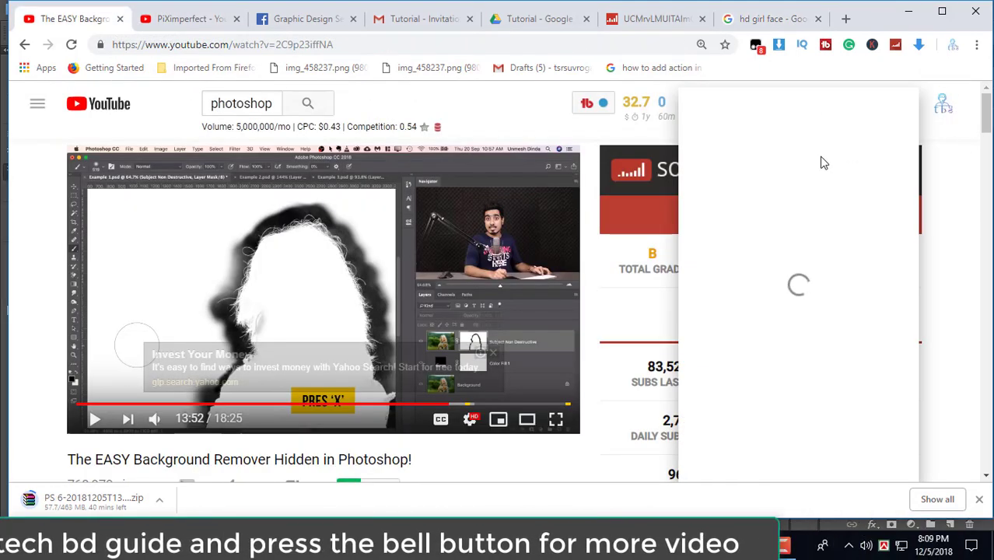
click(724, 177)
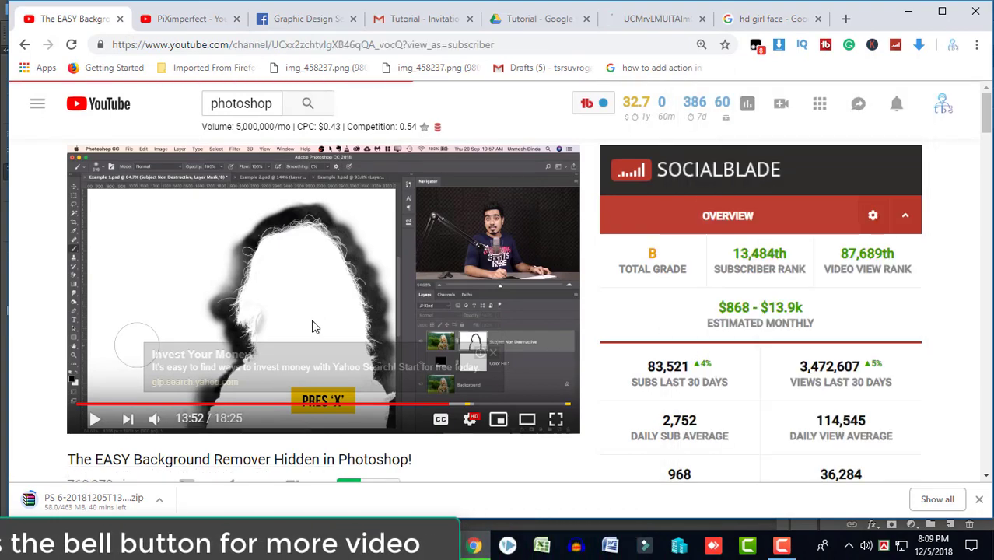
scroll(676, 334, down, 3)
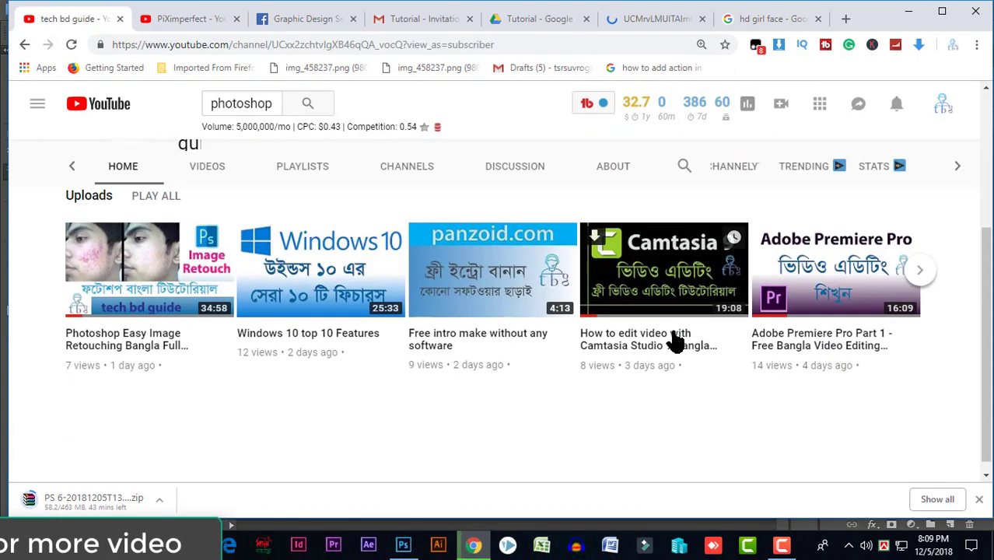
scroll(674, 339, up, 3)
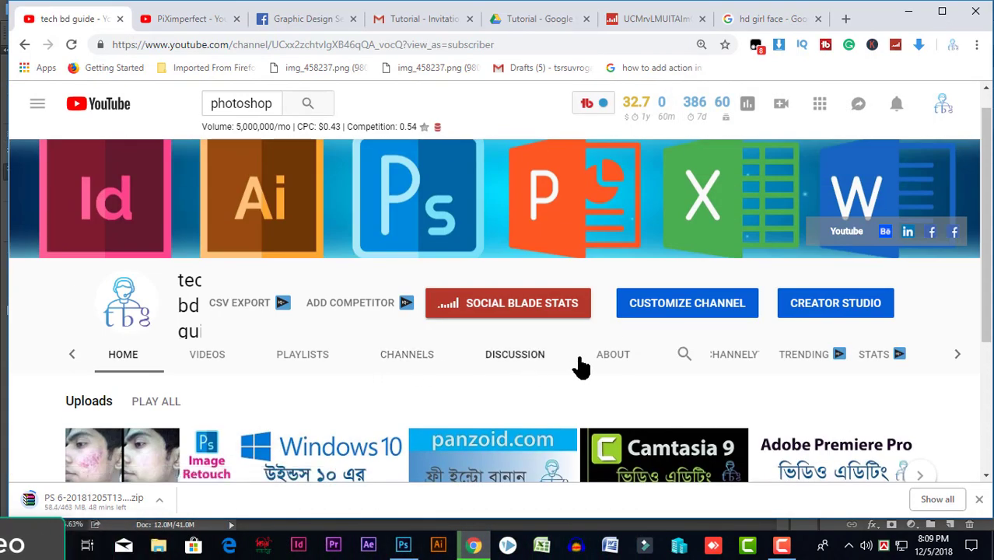
Step: View the Channels tab, then browse the Playlists tab, including Photoshop Bangla Tutorial
click(424, 364)
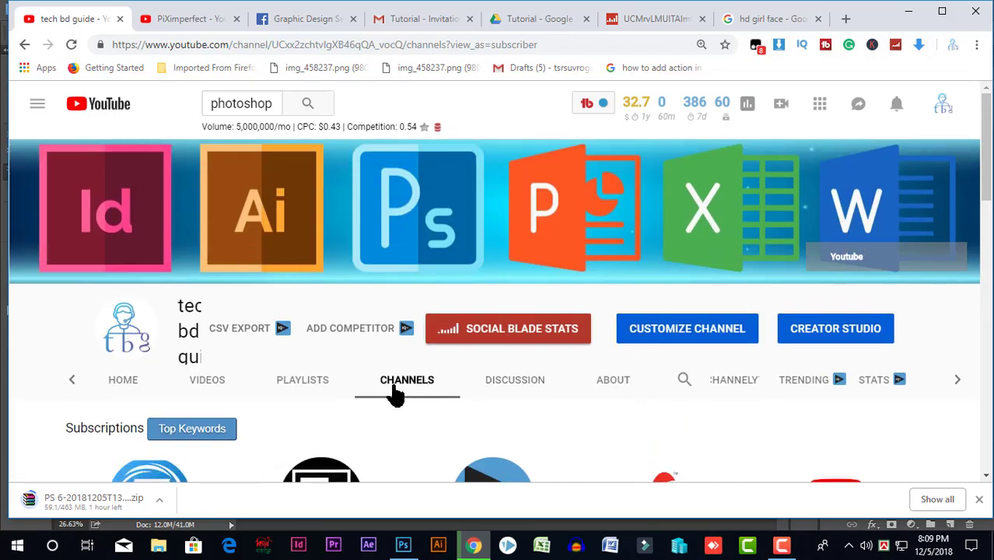
click(306, 388)
scroll(652, 385, down, 2)
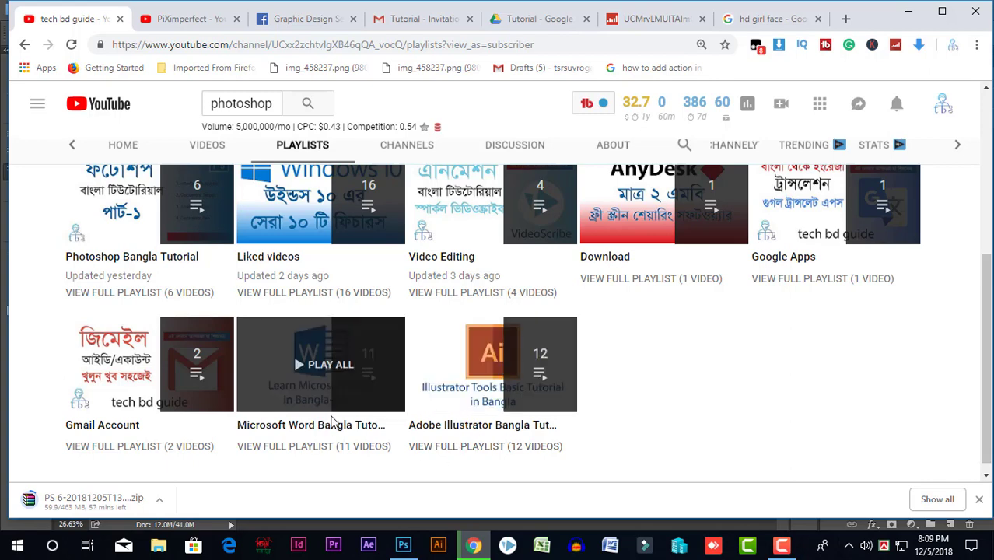
scroll(113, 396, up, 1)
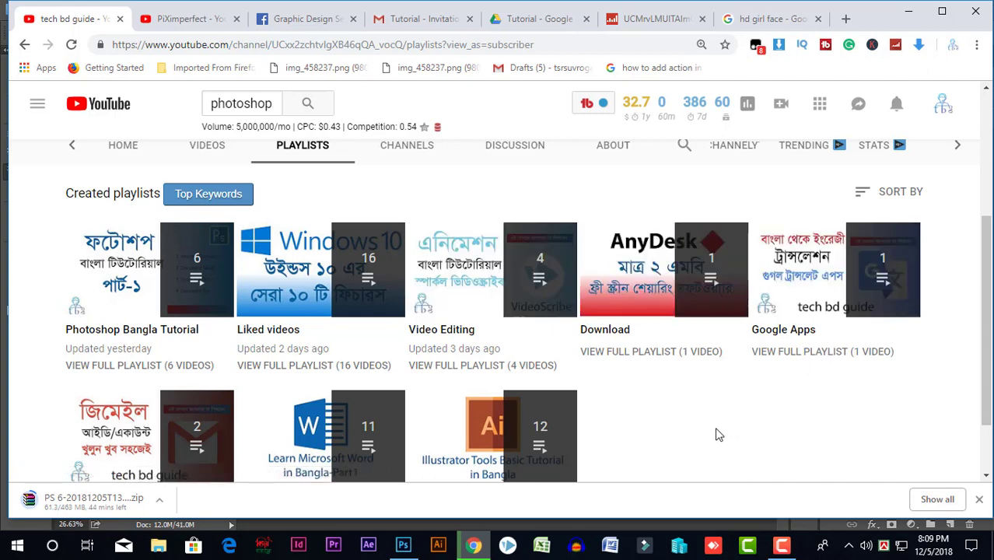
scroll(685, 436, down, 1)
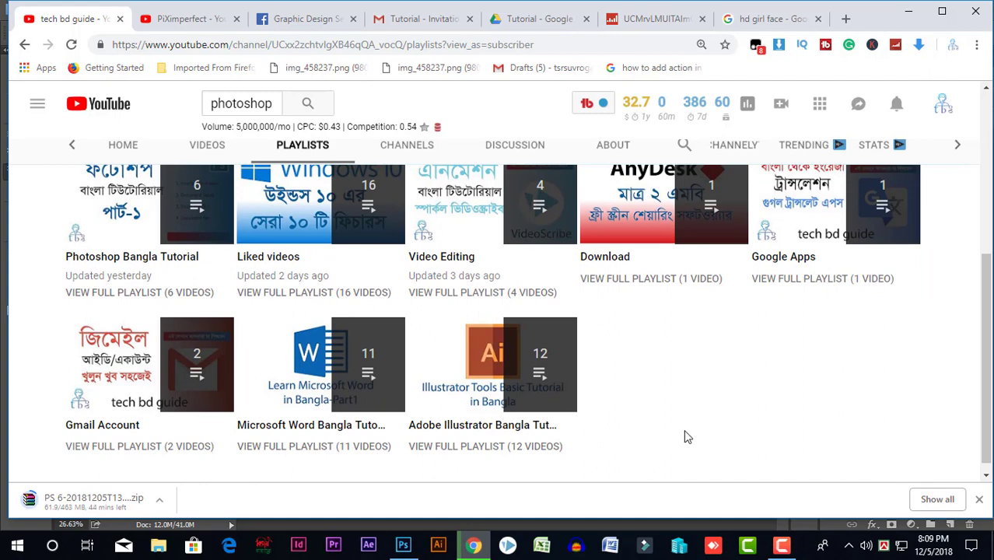
scroll(747, 389, up, 2)
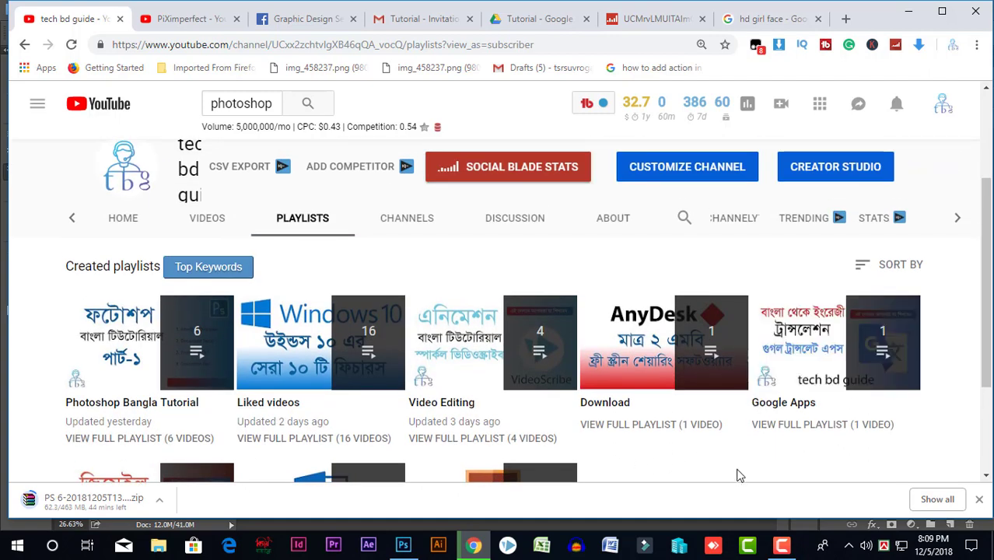
scroll(740, 475, down, 2)
scroll(738, 473, up, 1)
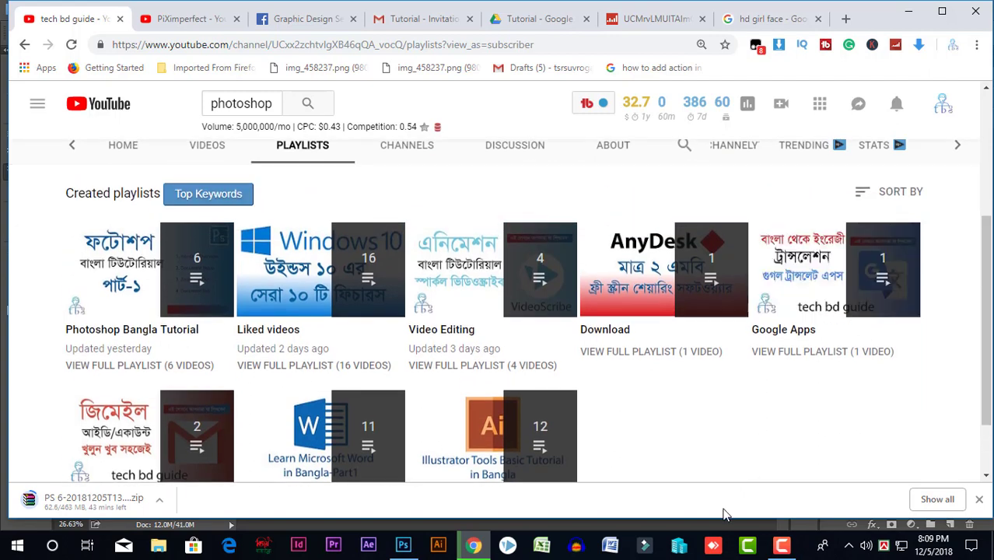
scroll(672, 446, down, 1)
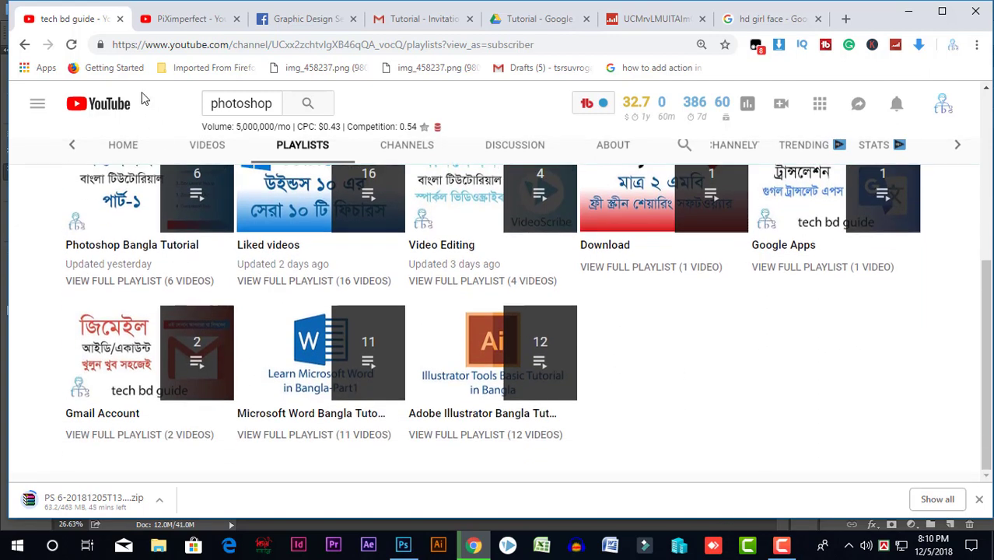
click(180, 20)
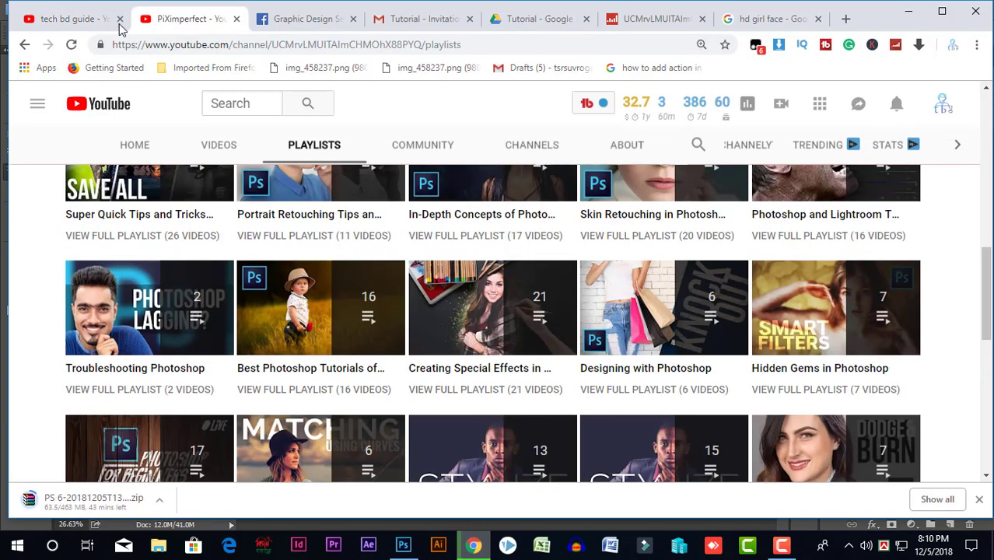
click(70, 17)
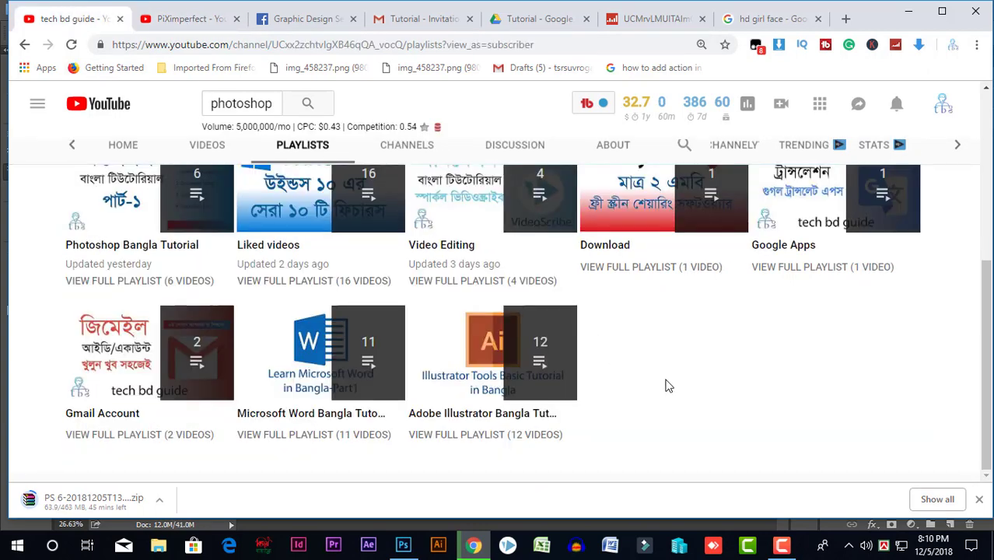